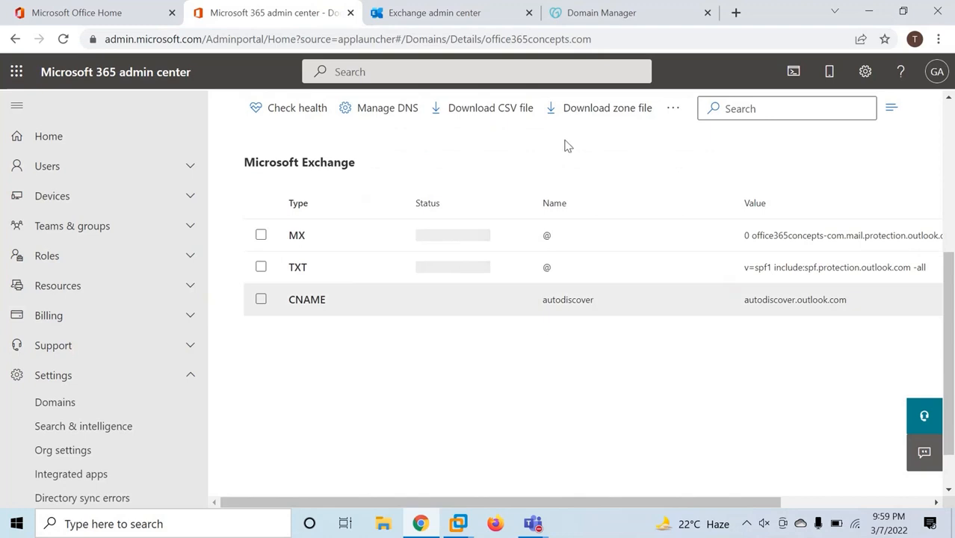
# Compare GoDaddy's DNS records with Microsoft 365's, then start a new tab typing 'exrca'
pyautogui.click(658, 16)
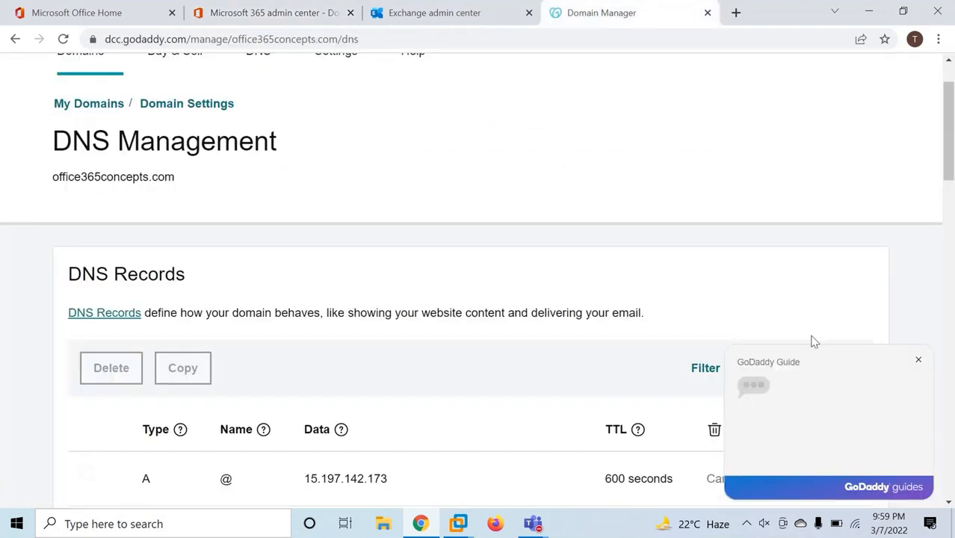
pyautogui.click(918, 360)
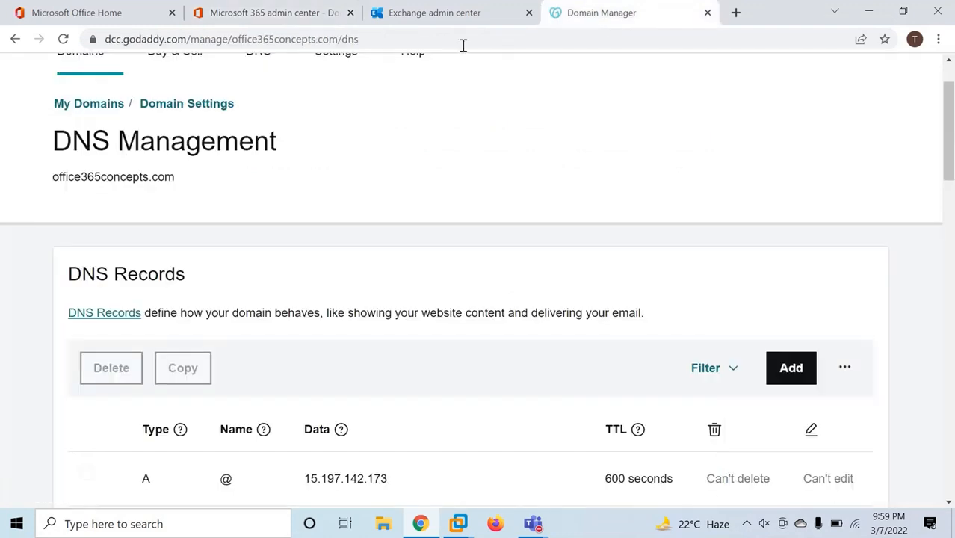
pyautogui.click(284, 13)
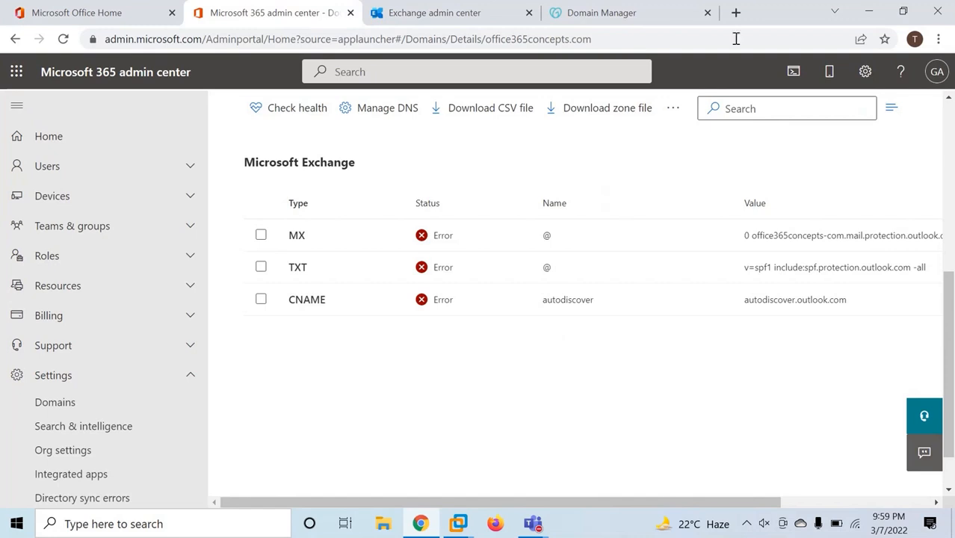
pyautogui.click(735, 14)
pyautogui.write('exrca')
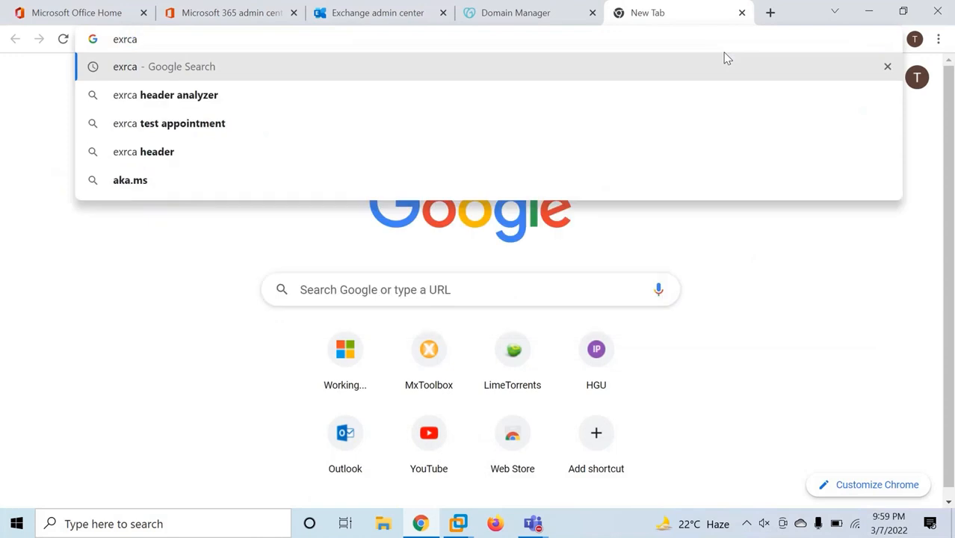
# Search exrca and open the Inbound SMTP Email test in Remote Connectivity Analyzer
pyautogui.press('Return')
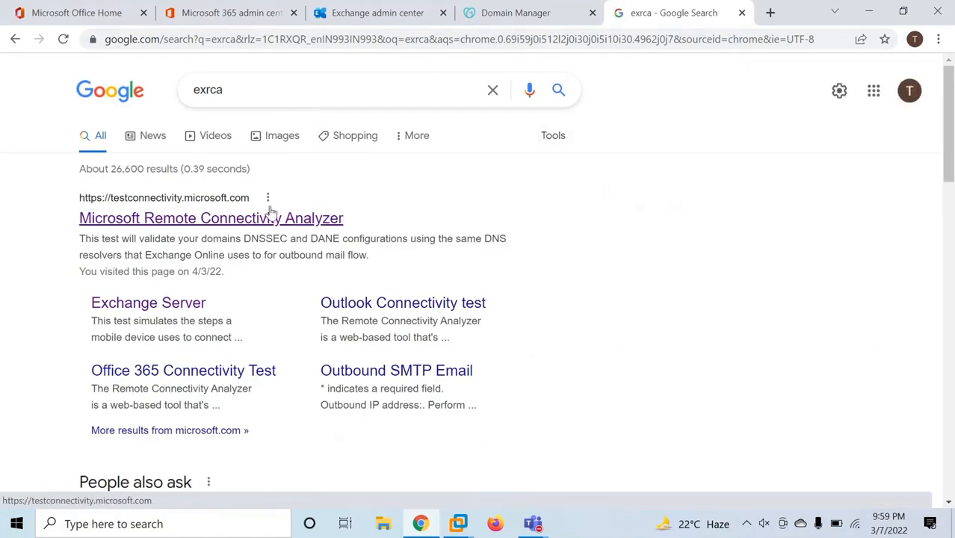
pyautogui.click(256, 217)
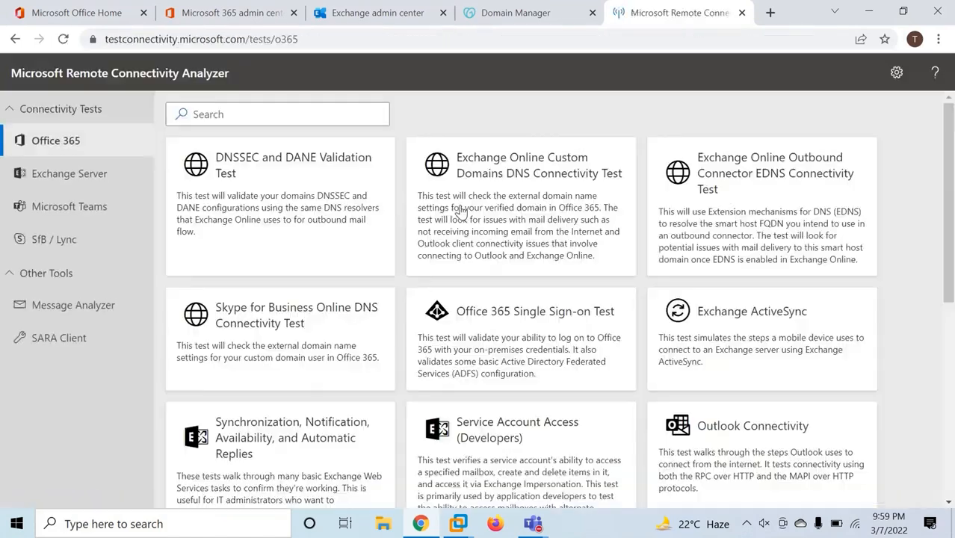
pyautogui.click(71, 175)
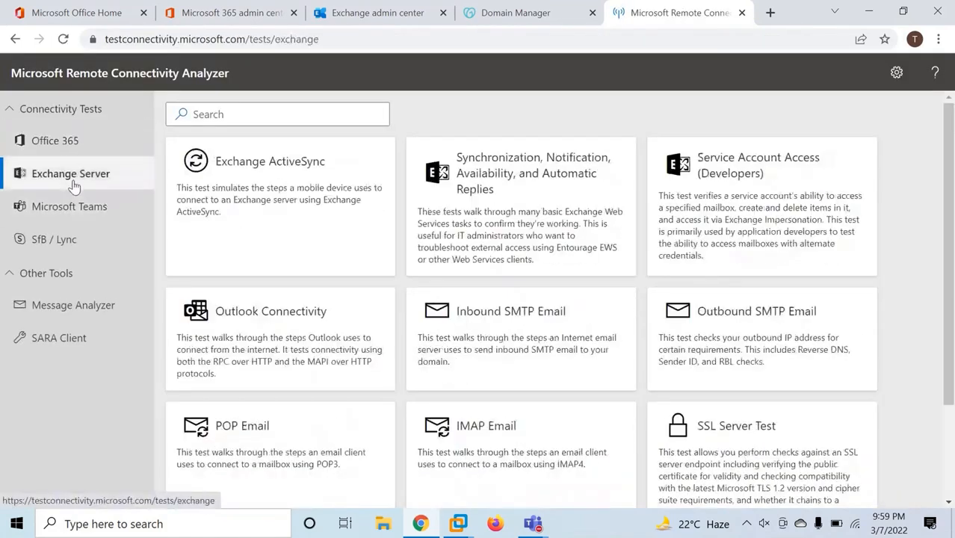
pyautogui.click(505, 325)
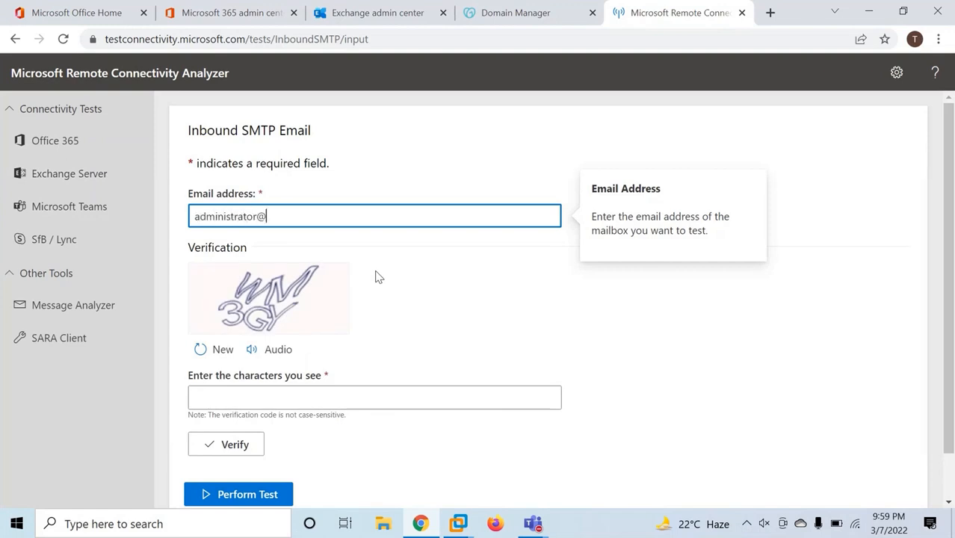
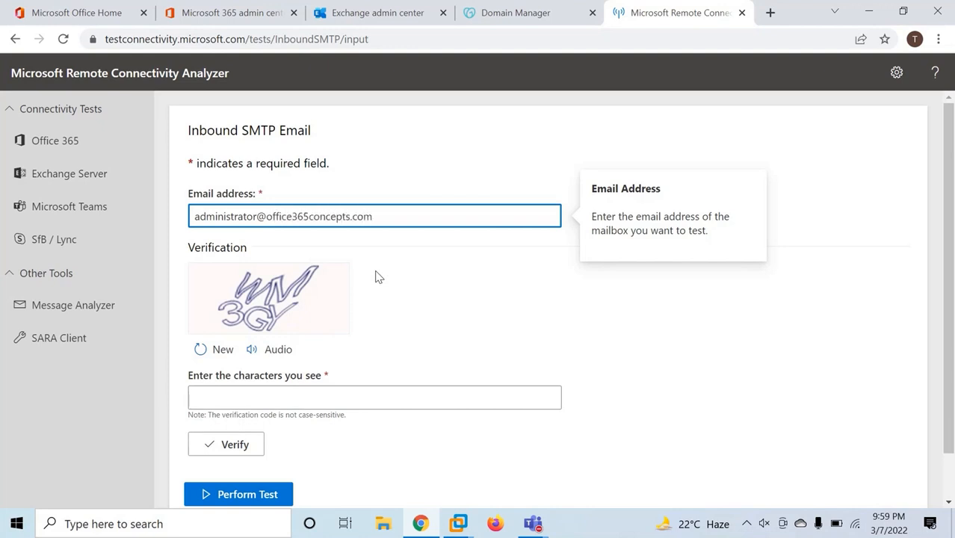
# Run the Inbound SMTP test for the administrator mailbox, then return to the Exchange Server tests
pyautogui.click(251, 396)
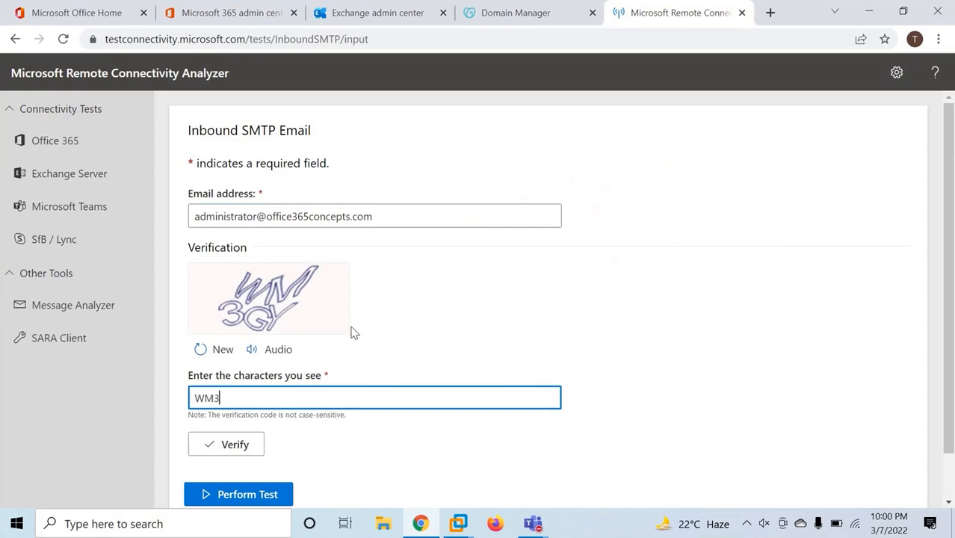
pyautogui.click(224, 447)
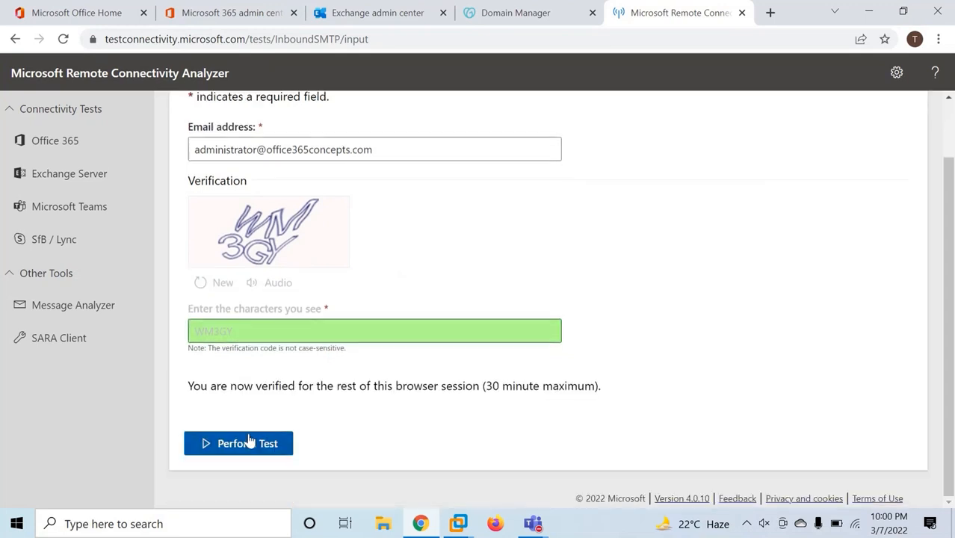
pyautogui.click(225, 442)
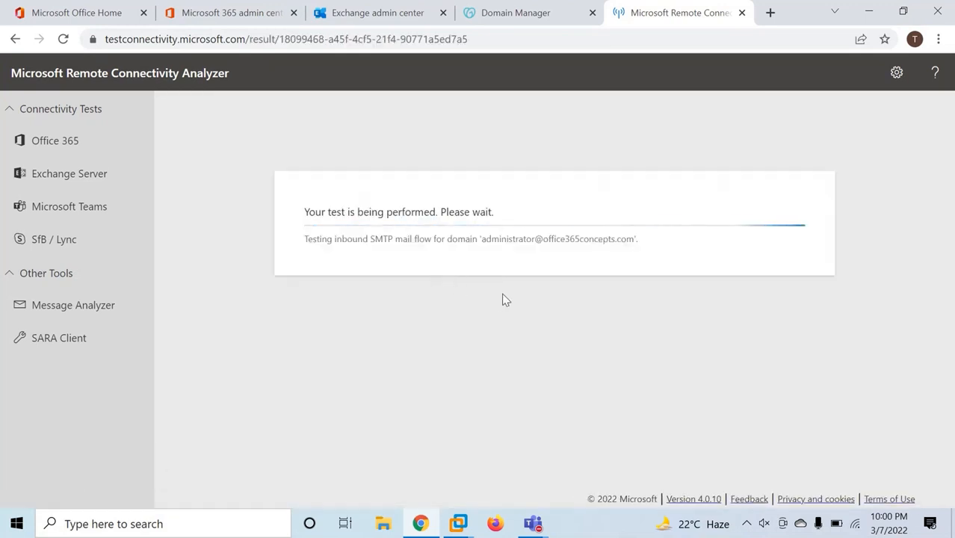
pyautogui.moveTo(266, 113); pyautogui.dragTo(431, 122)
pyautogui.click(432, 121)
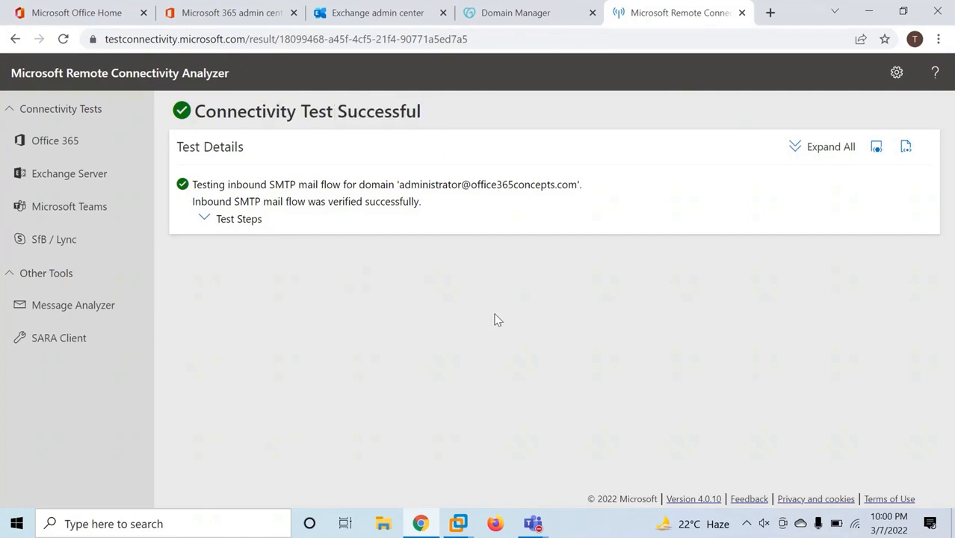
pyautogui.click(56, 176)
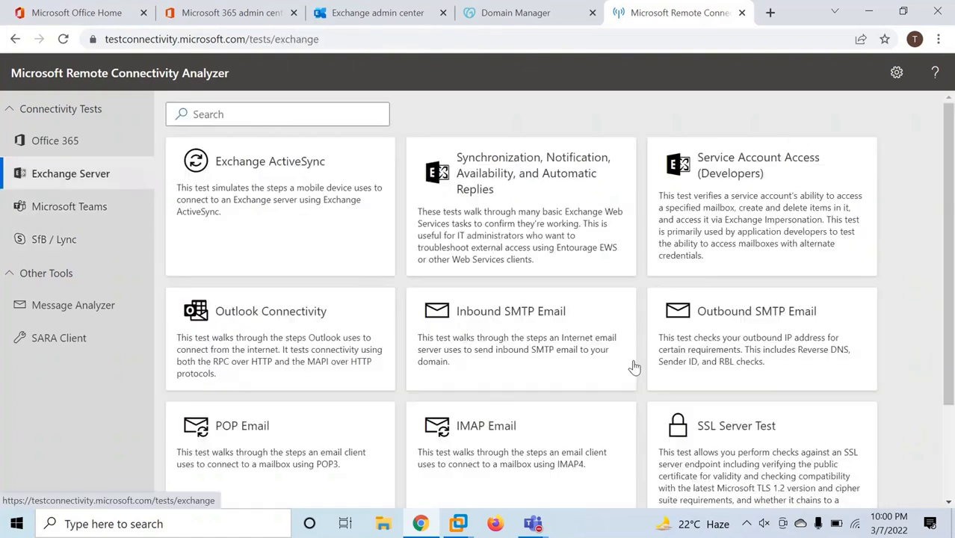
# Open the Outbound SMTP Email test and copy the public IP 45.122.123.22 from a web search
pyautogui.click(733, 331)
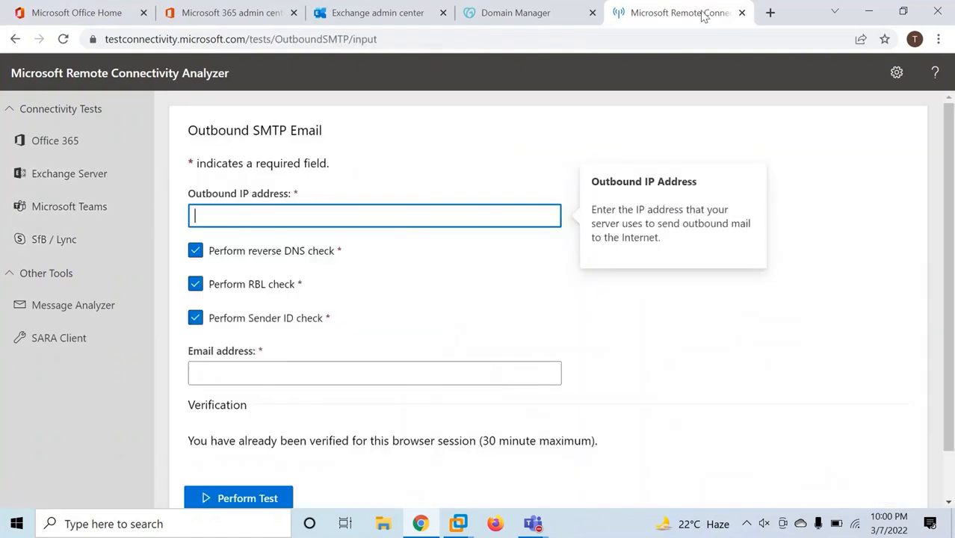
pyautogui.click(769, 13)
pyautogui.write('what is')
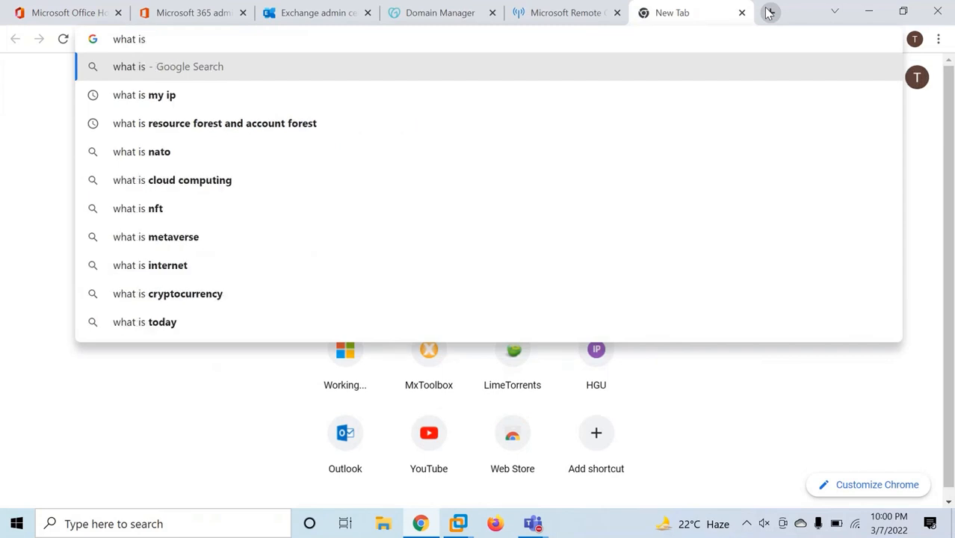
pyautogui.write(' my ip')
pyautogui.press('Return')
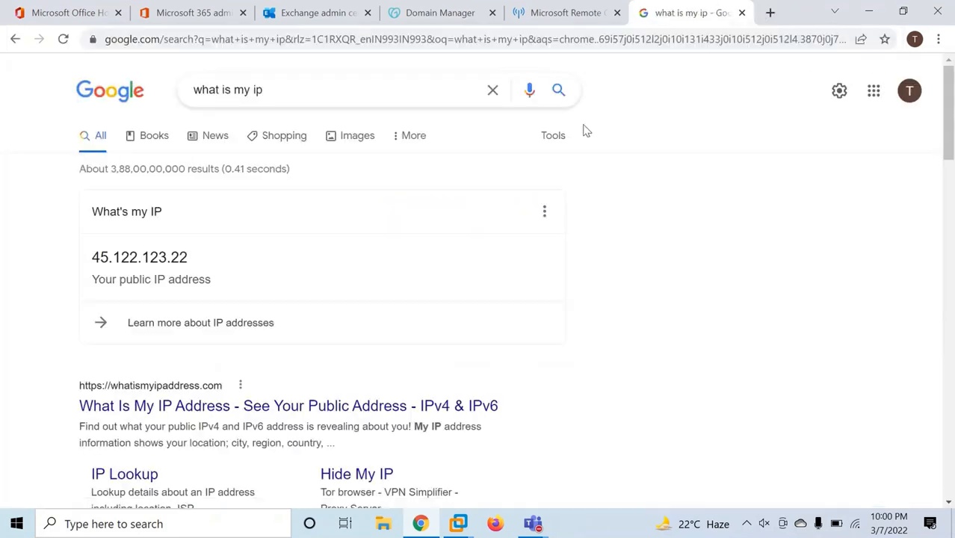
pyautogui.doubleClick(147, 257)
pyautogui.hotkey('ctrl', 'c')
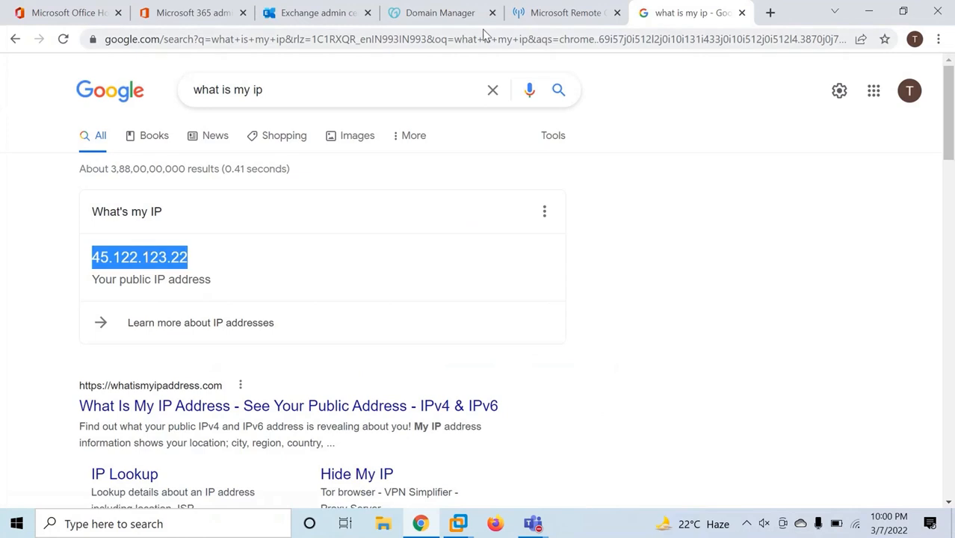
# Run the Outbound SMTP test for IP 45.122.123.22 with reverse DNS off, using the administrator address
pyautogui.click(561, 13)
pyautogui.click(316, 211)
pyautogui.hotkey('ctrl', 'v')
pyautogui.click(196, 252)
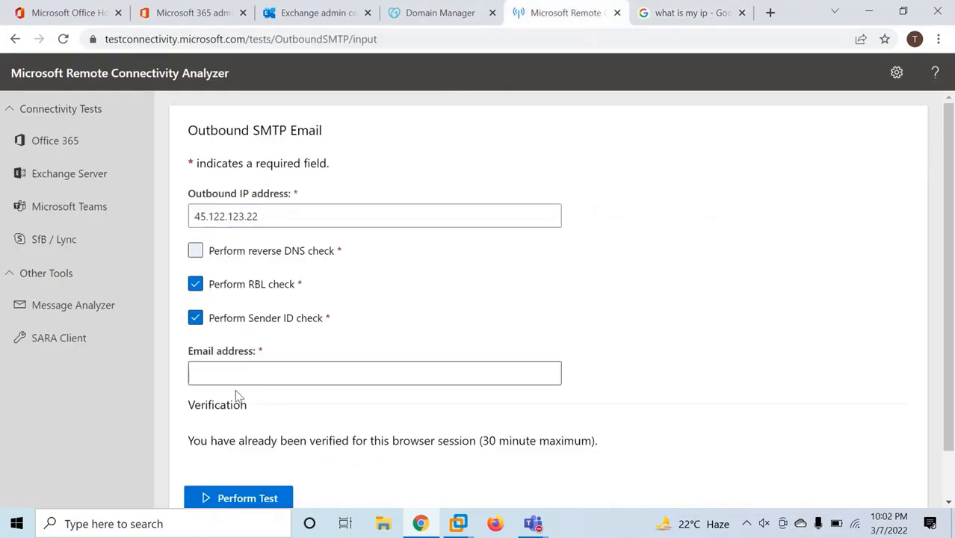
pyautogui.click(240, 380)
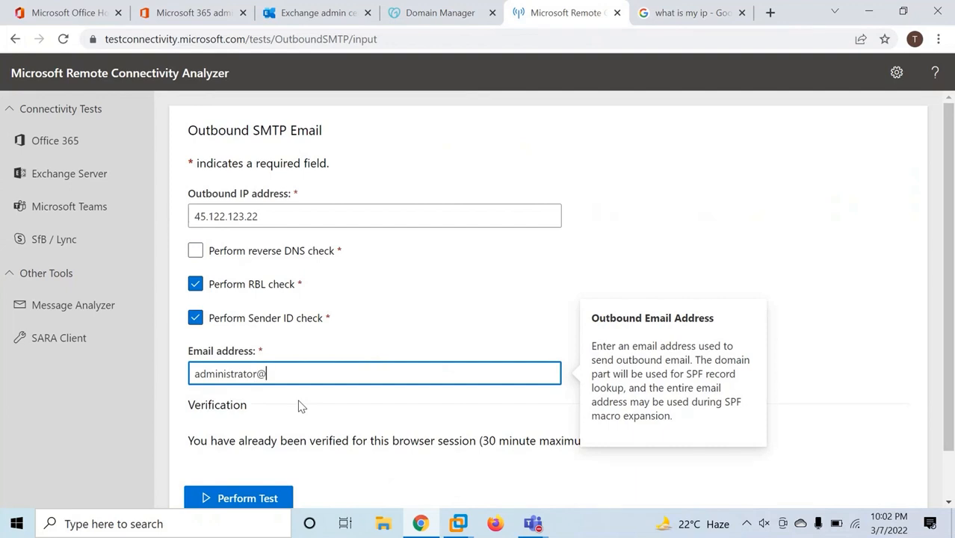
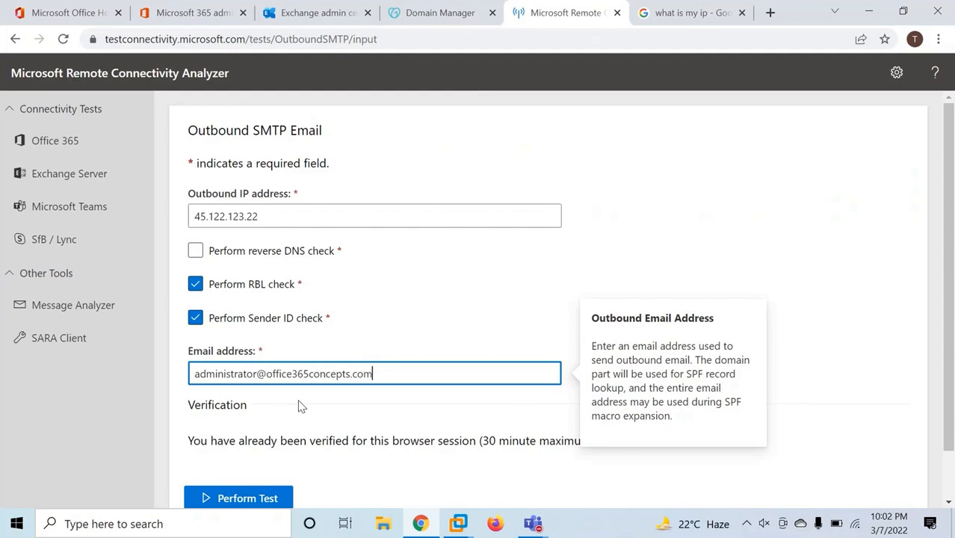
pyautogui.scroll(-1, 301, 388)
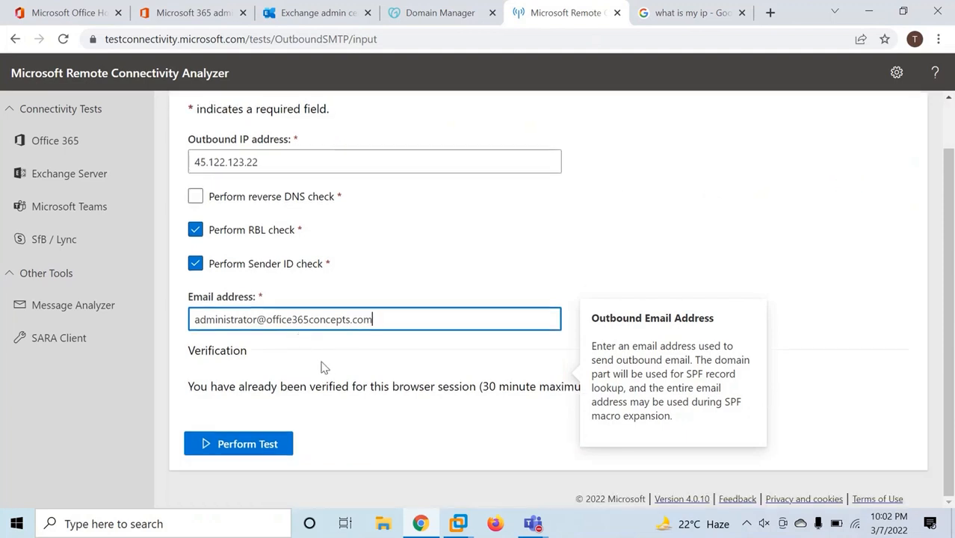
pyautogui.click(238, 445)
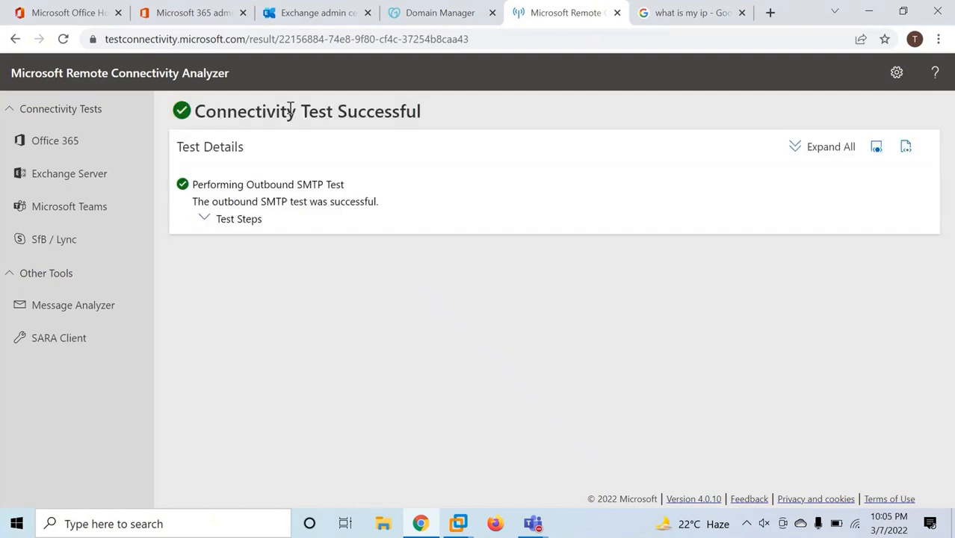
pyautogui.moveTo(239, 112); pyautogui.dragTo(444, 112)
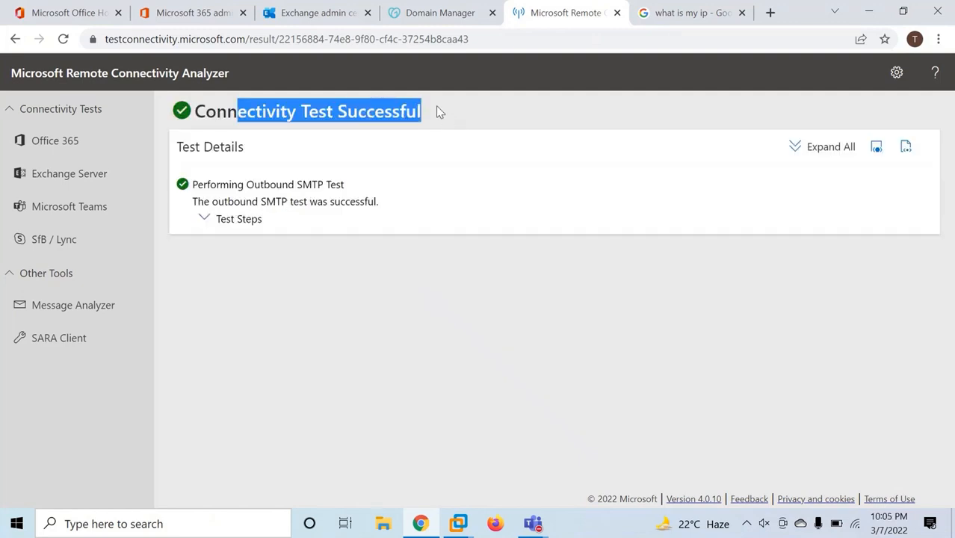
pyautogui.click(458, 253)
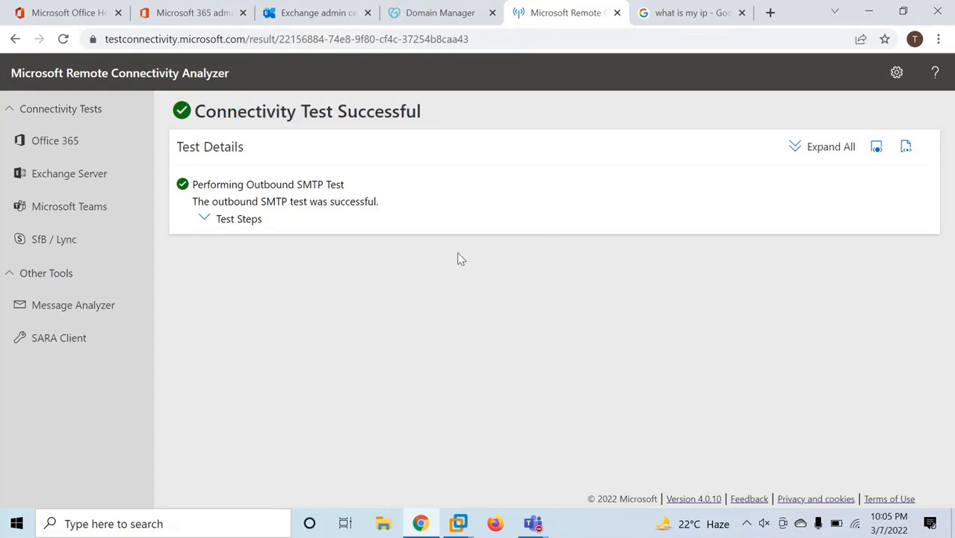
# Check the on-premises server's mailboxes, then open Recipients > Contacts in Exchange admin center
pyautogui.click(330, 15)
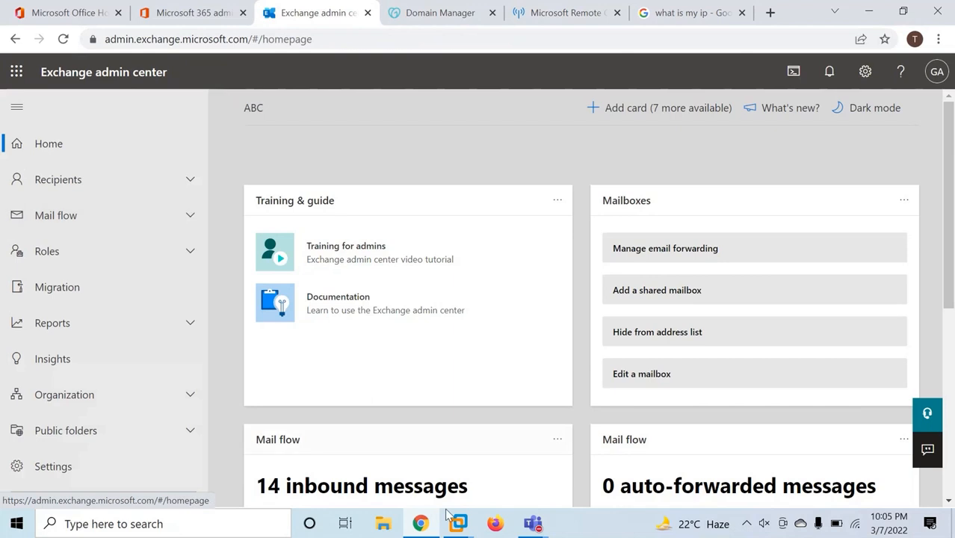
pyautogui.moveTo(457, 523)
pyautogui.click(534, 439)
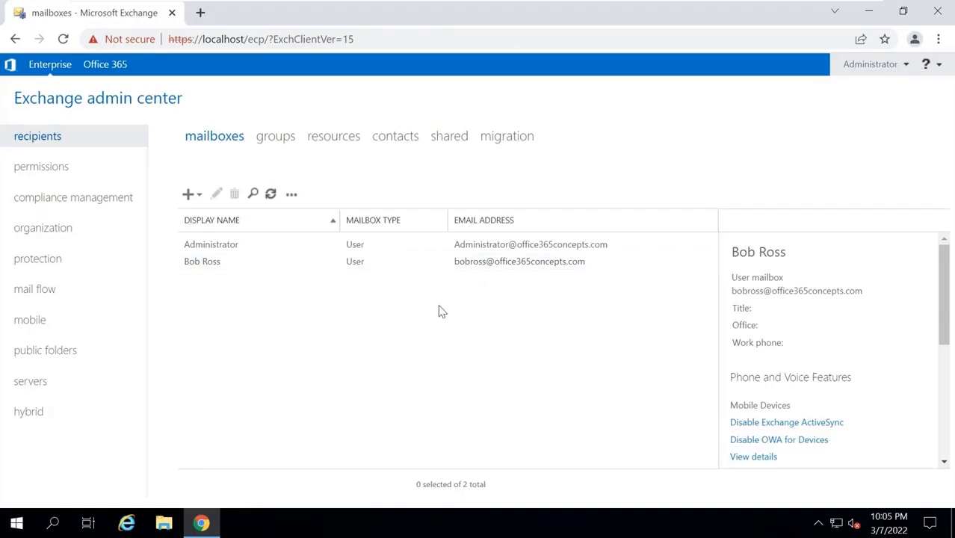
pyautogui.click(389, 268)
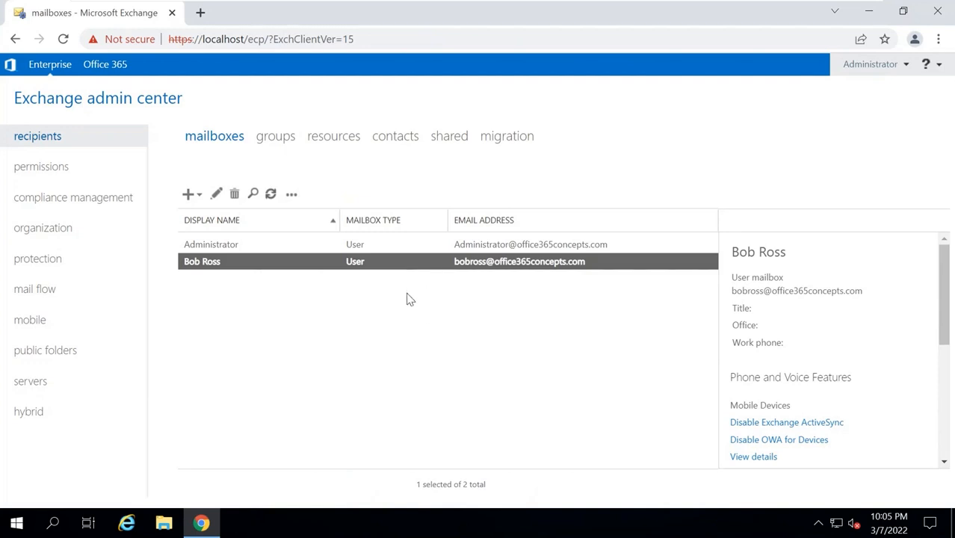
pyautogui.moveTo(693, 3)
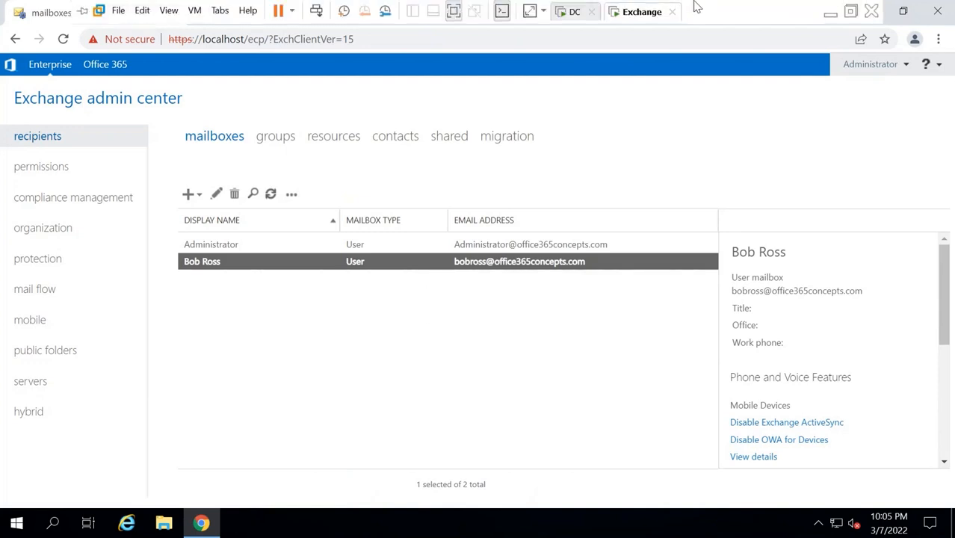
pyautogui.click(828, 13)
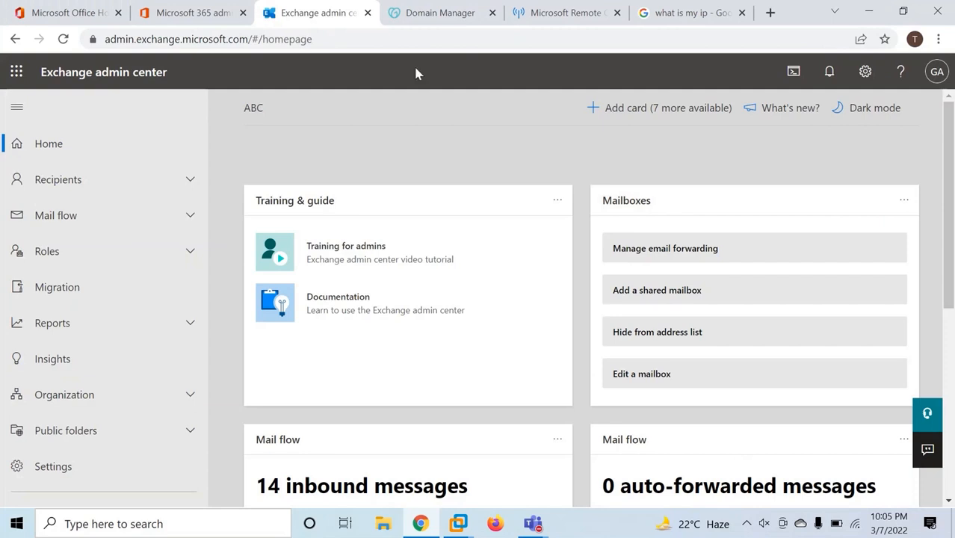
pyautogui.click(112, 183)
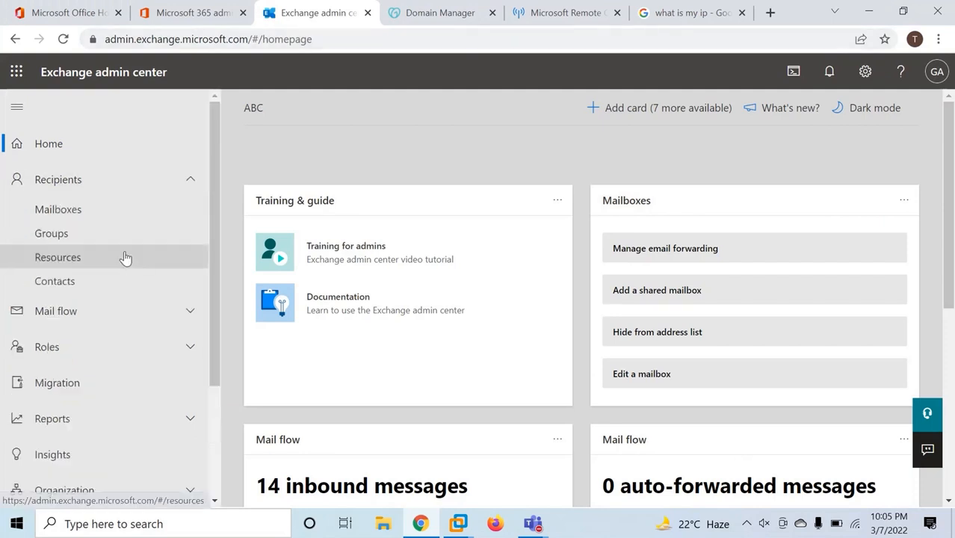
pyautogui.click(120, 279)
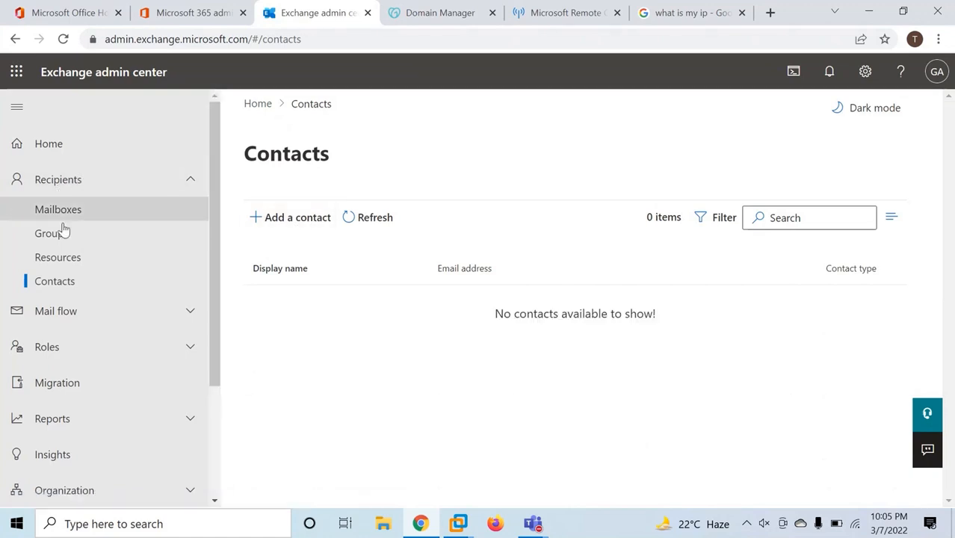
# Start adding a new contact of type Mail user
pyautogui.click(298, 223)
pyautogui.click(582, 206)
pyautogui.click(576, 254)
pyautogui.click(568, 254)
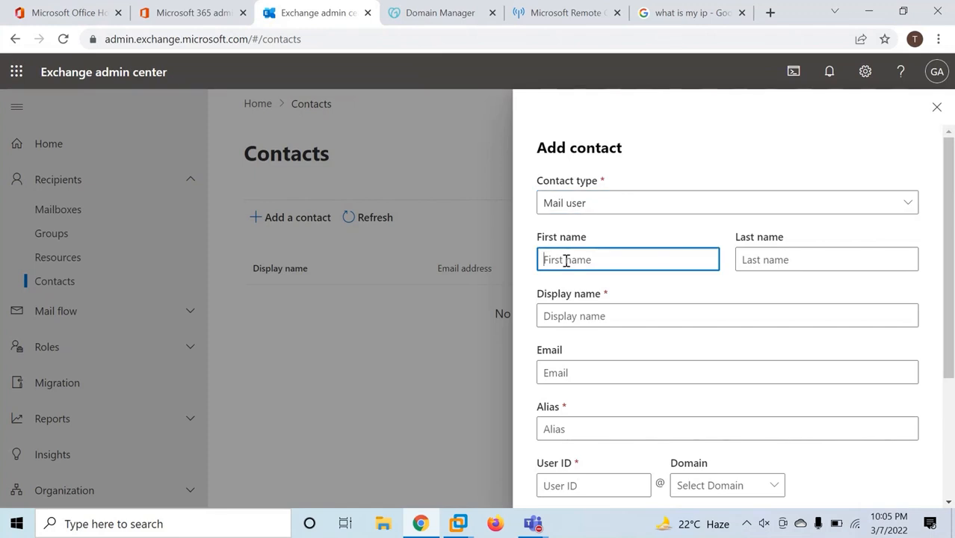
pyautogui.moveTo(459, 526)
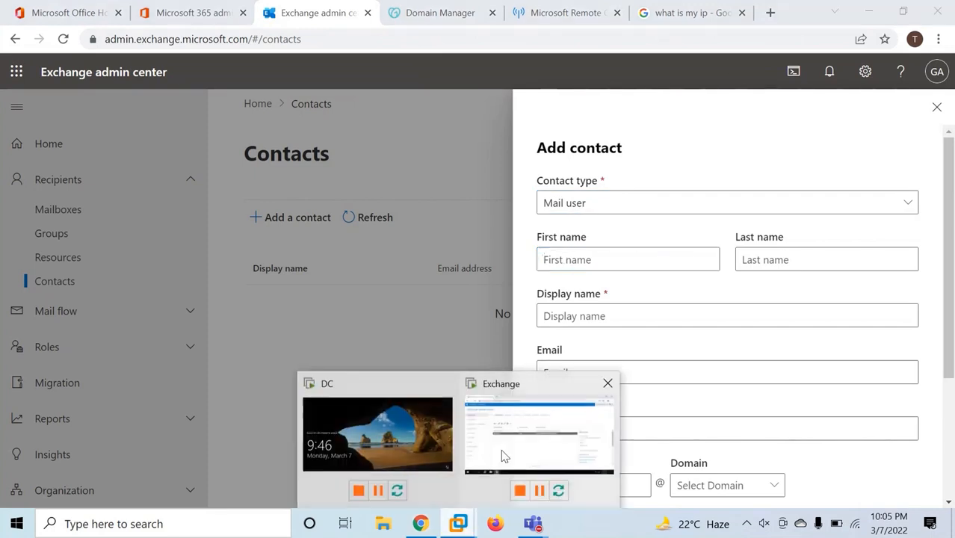
pyautogui.click(523, 449)
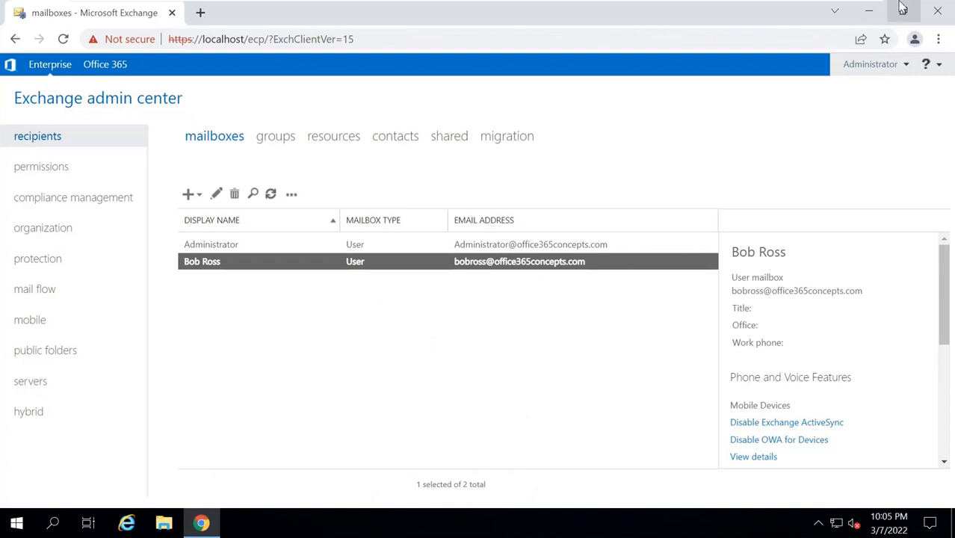
pyautogui.moveTo(858, 6)
pyautogui.click(830, 10)
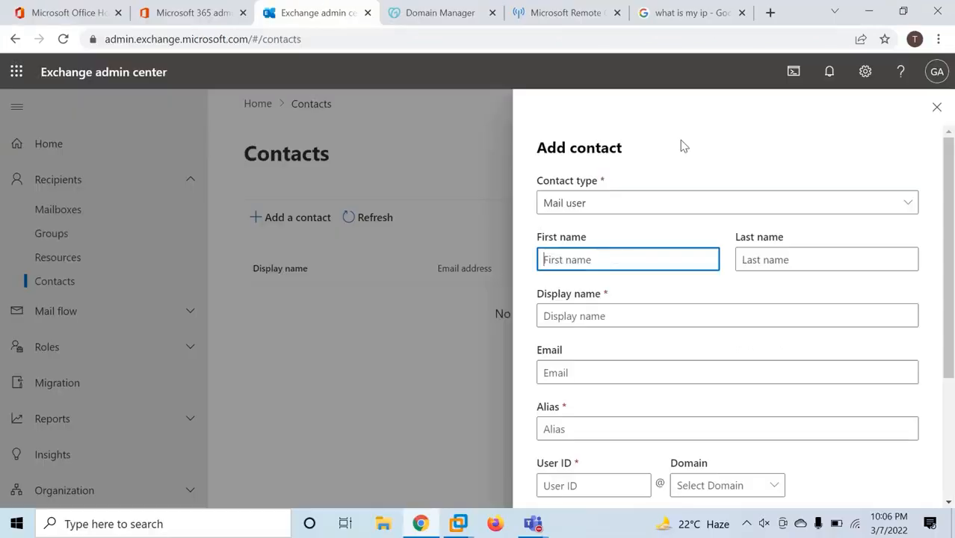
# Enter the contact's first name, last name and email address
pyautogui.write('Bob')
pyautogui.press('Tab')
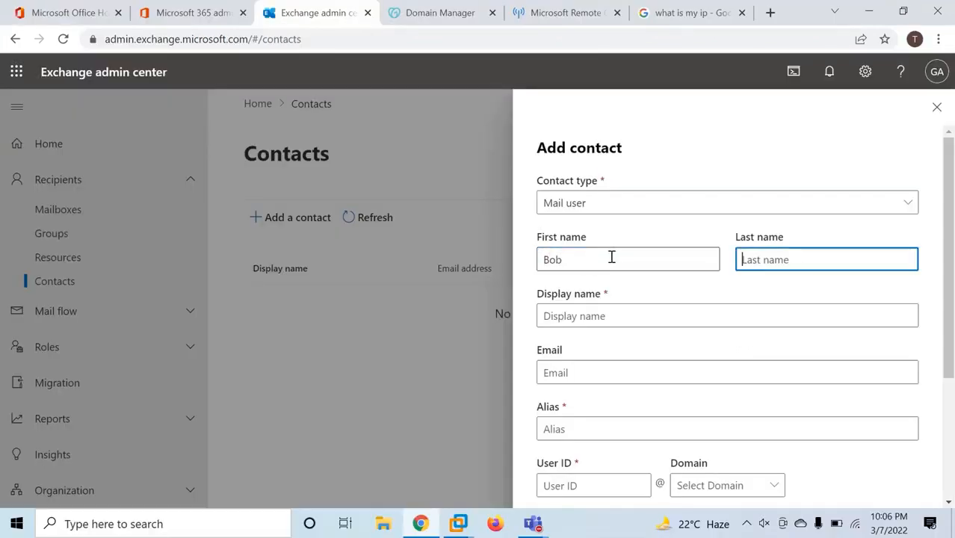
pyautogui.write('Ross')
pyautogui.press('Tab')
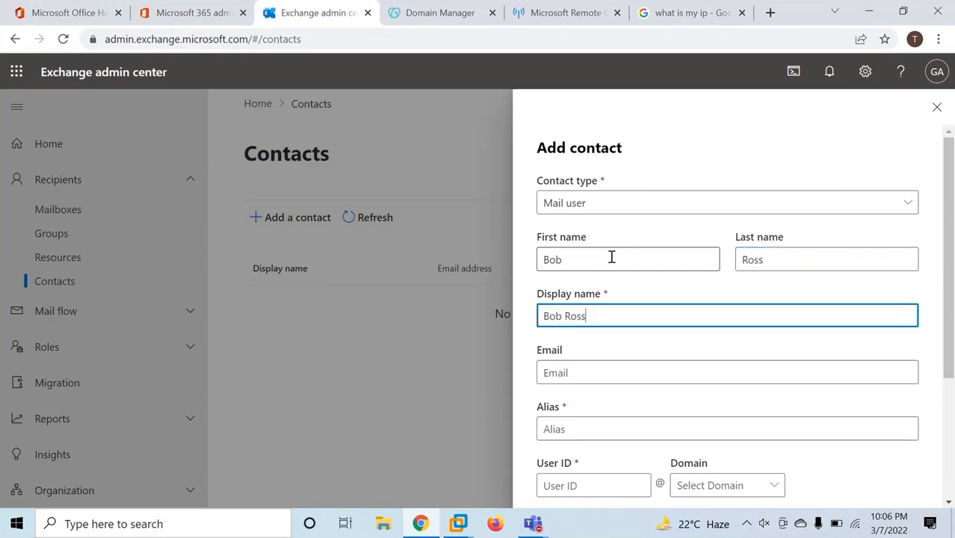
pyautogui.press('Tab')
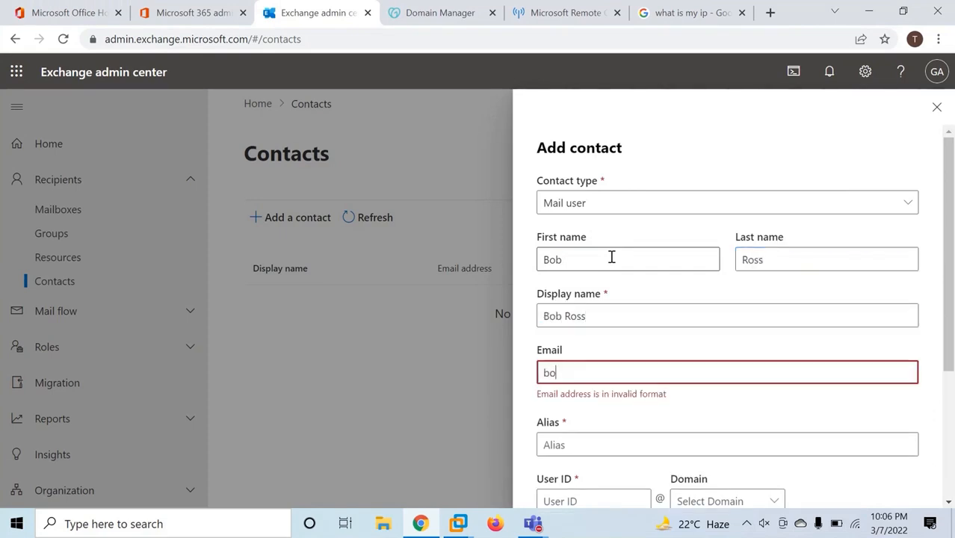
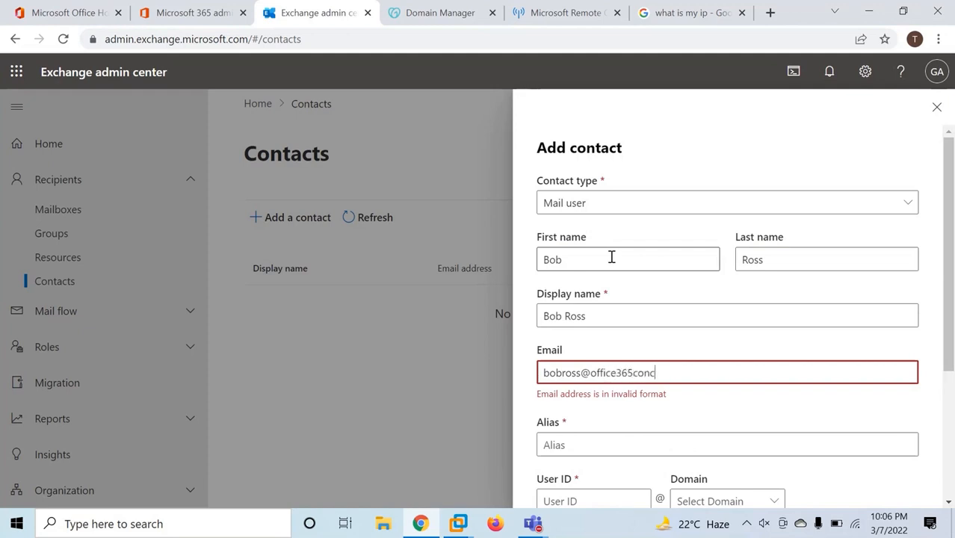
# Fill in the alias and user ID on the office365concepts.com domain
pyautogui.scroll(-3, 611, 257)
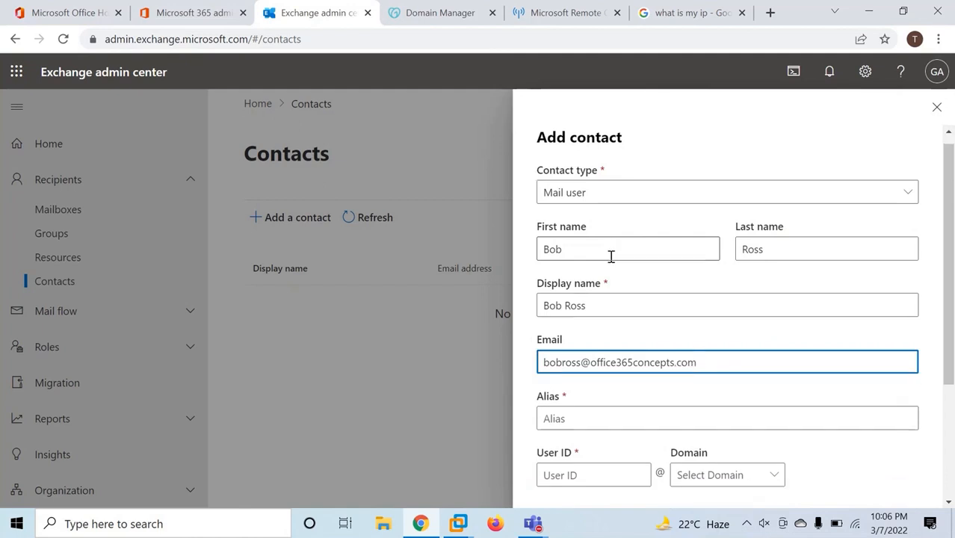
pyautogui.click(576, 246)
pyautogui.write('bobross')
pyautogui.click(591, 297)
pyautogui.write('bob')
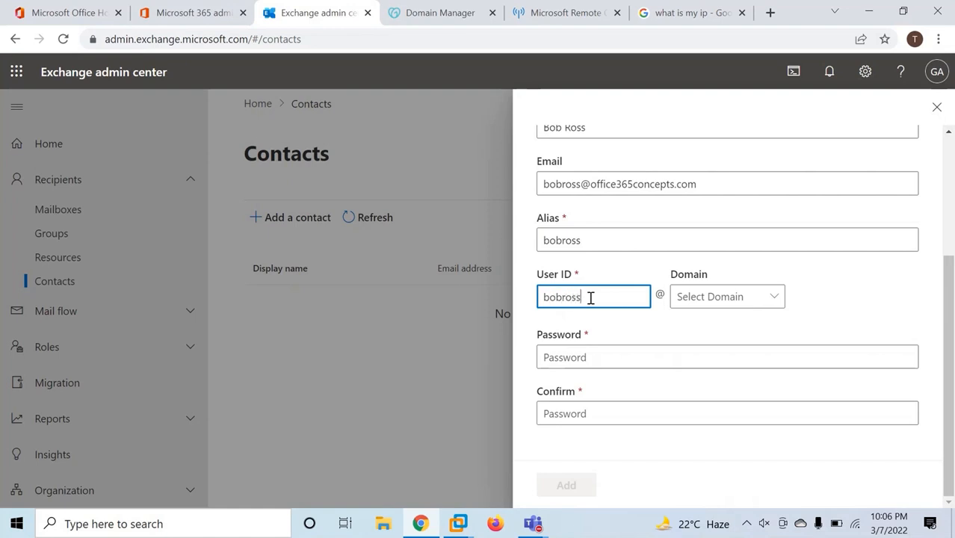
pyautogui.click(723, 306)
pyautogui.click(725, 323)
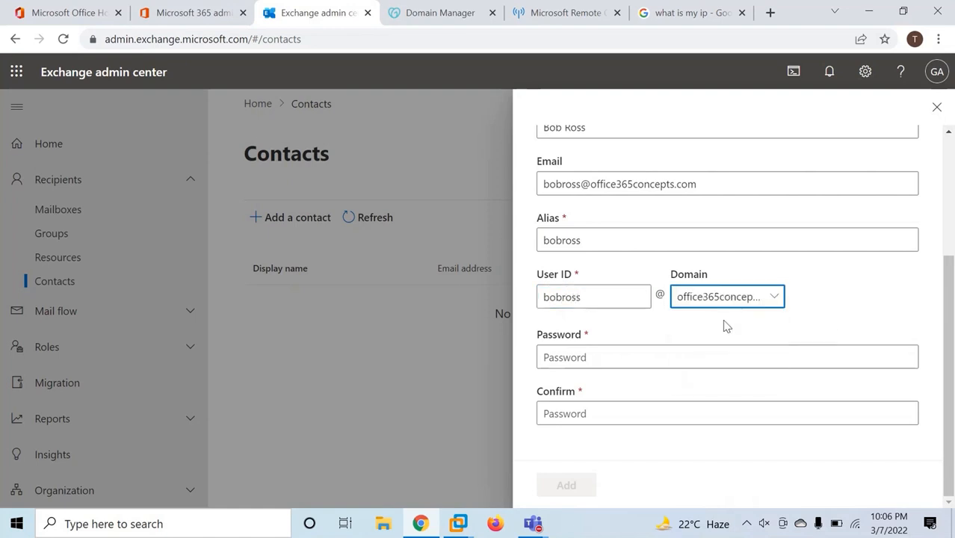
pyautogui.click(205, 19)
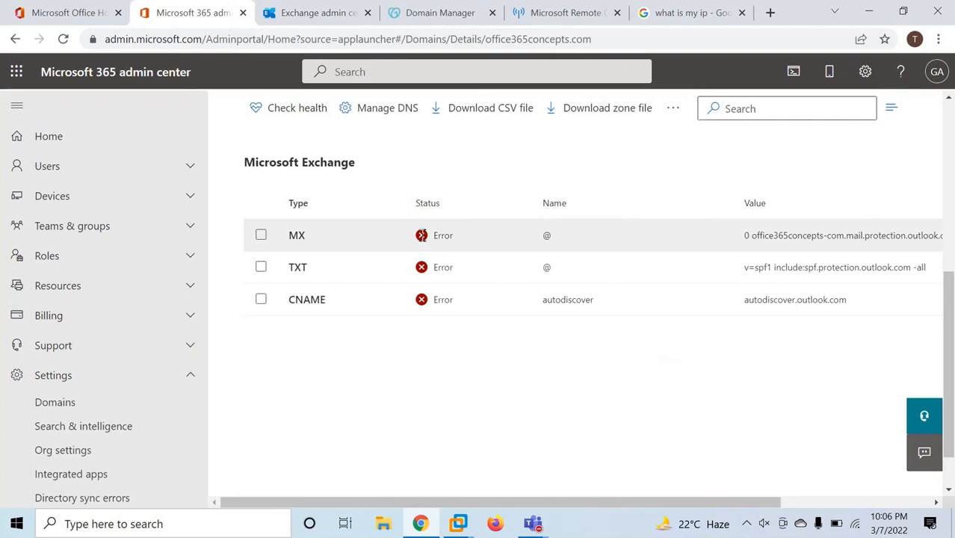
pyautogui.click(317, 17)
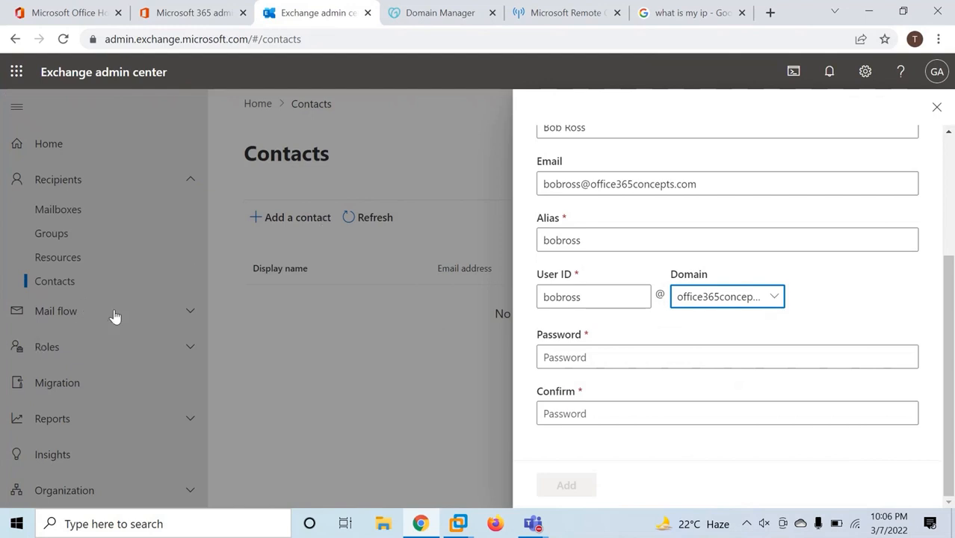
pyautogui.click(725, 297)
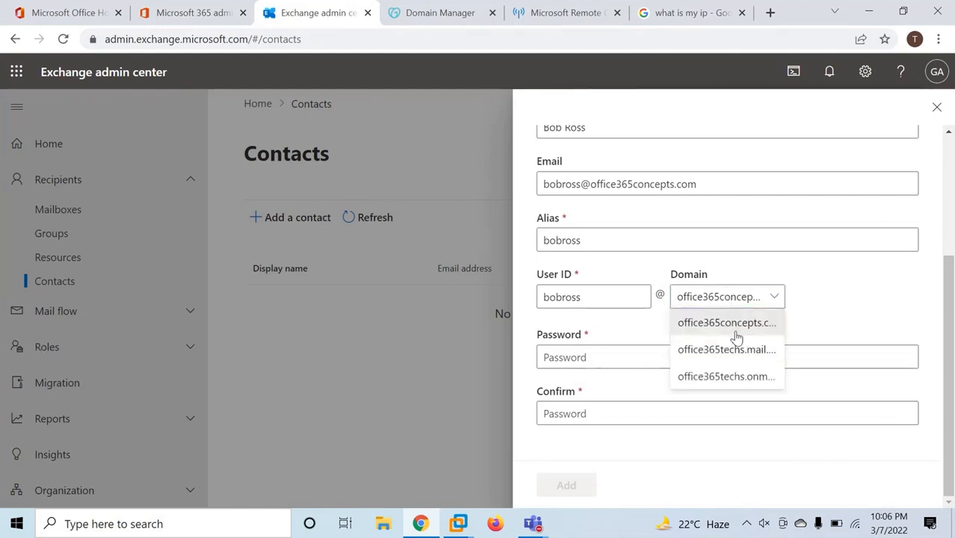
pyautogui.click(715, 327)
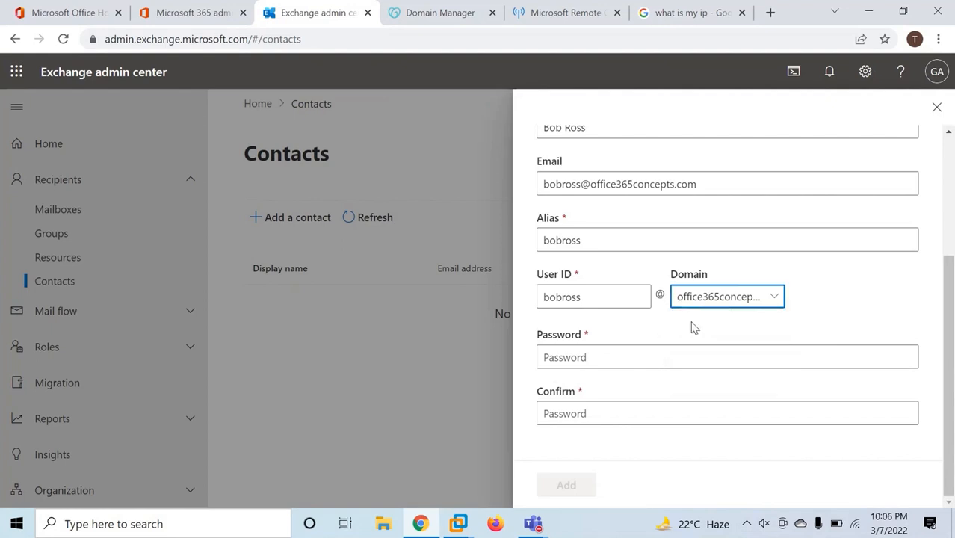
# Set and confirm the account password, then add the contact
pyautogui.click(568, 359)
pyautogui.write('••••••')
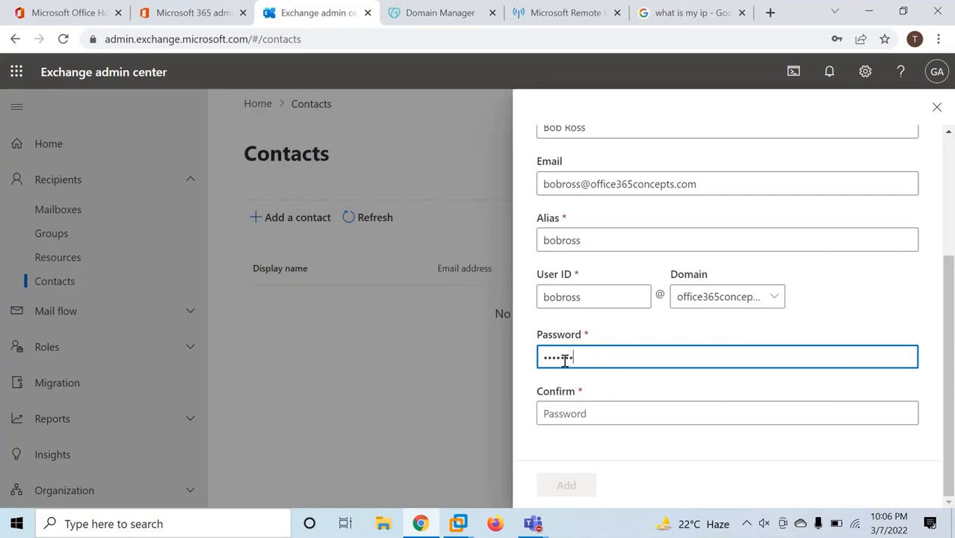
pyautogui.write('•')
pyautogui.press('Tab')
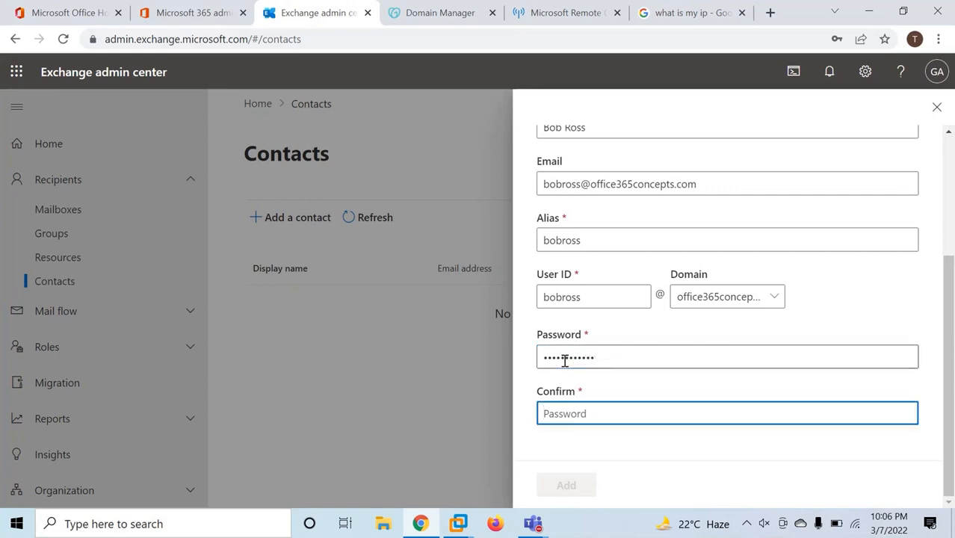
pyautogui.write('•••')
pyautogui.press('BackSpace')
pyautogui.press('BackSpace')
pyautogui.press('BackSpace')
pyautogui.write('•••••')
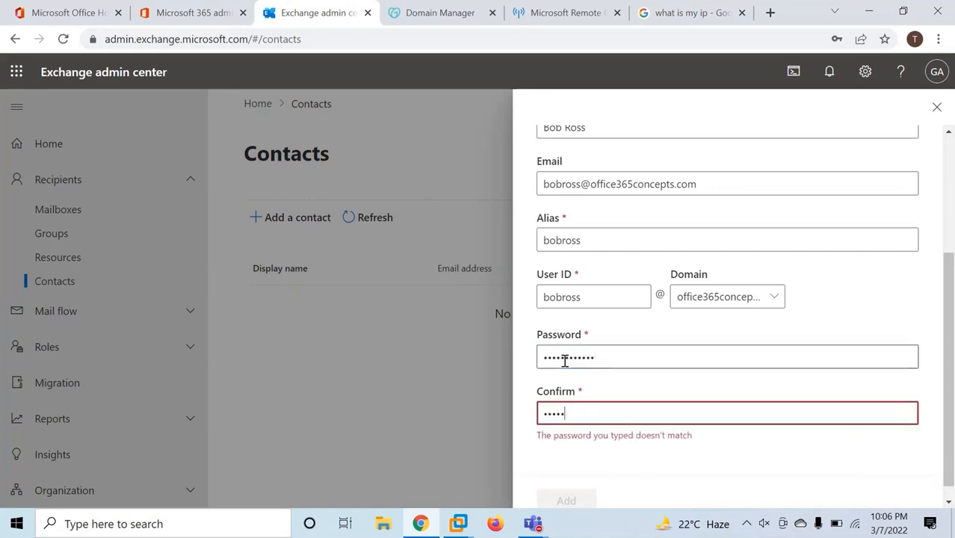
pyautogui.press('BackSpace')
pyautogui.press('BackSpace')
pyautogui.press('BackSpace')
pyautogui.press('BackSpace')
pyautogui.press('BackSpace')
pyautogui.press('BackSpace')
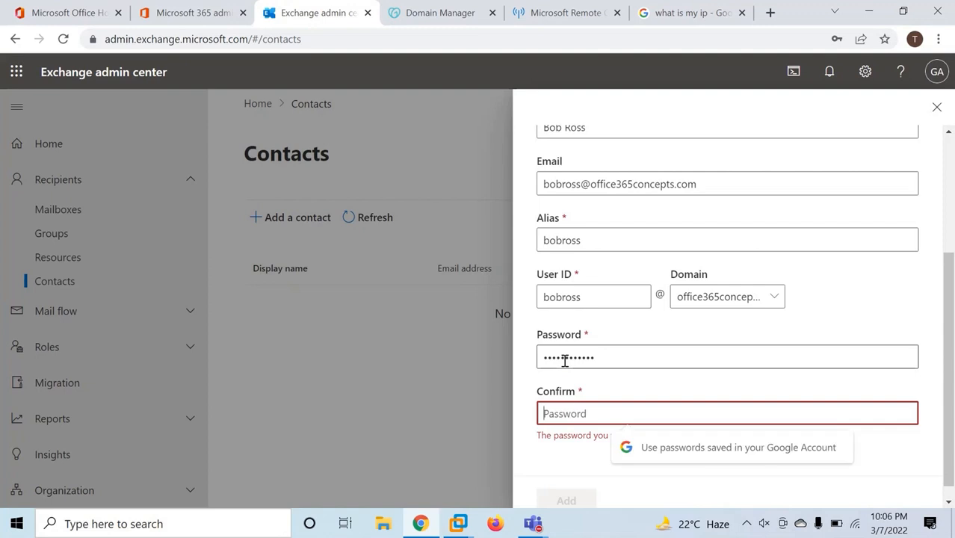
pyautogui.write('••••••••••')
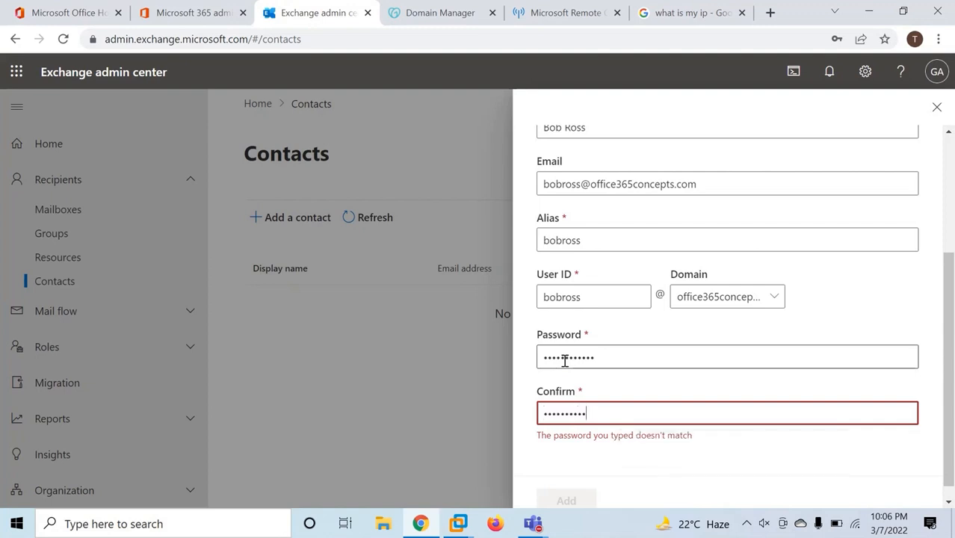
pyautogui.write('•')
pyautogui.click(563, 482)
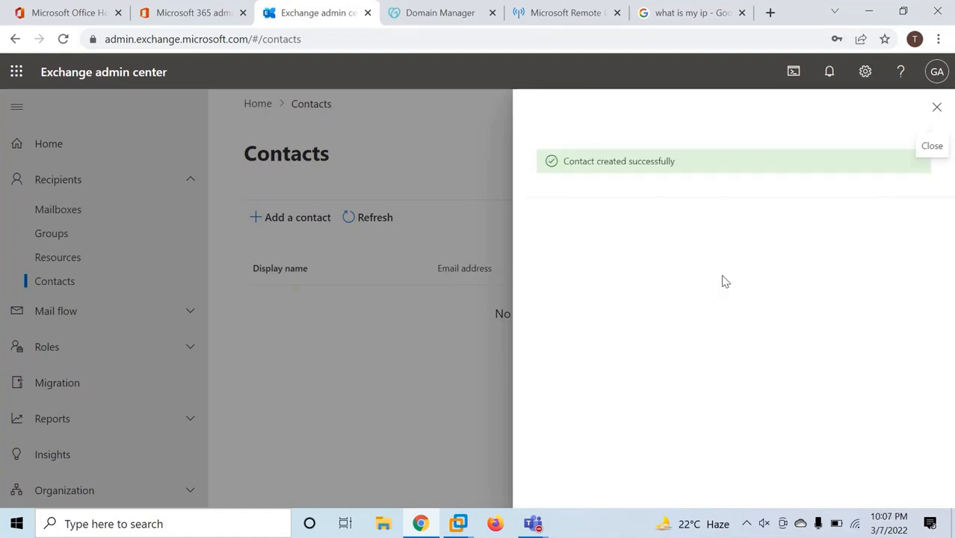
# Close the panel, refresh Contacts until the new contact appears, and return to the Microsoft 365 domain page
pyautogui.click(937, 107)
pyautogui.click(371, 217)
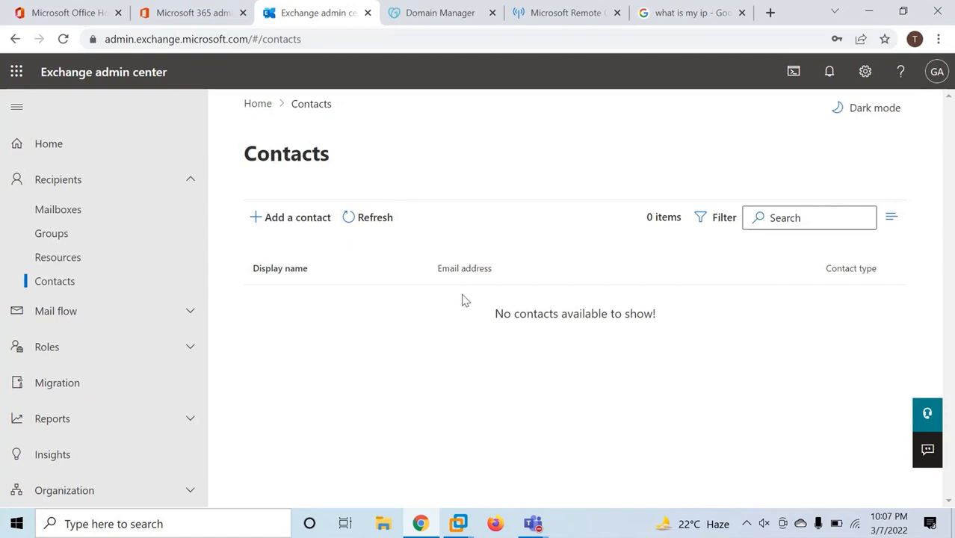
pyautogui.click(383, 222)
pyautogui.click(364, 217)
pyautogui.click(196, 14)
# Copy the expected Exchange MX value and find the existing mail.office365concepts.com MX record in GoDaddy
pyautogui.scroll(-3, 502, 319)
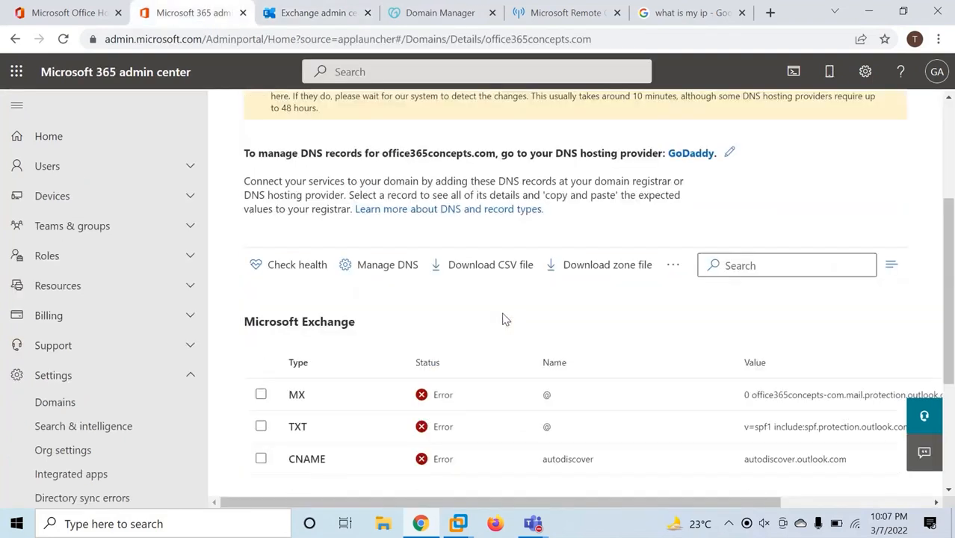
pyautogui.click(792, 393)
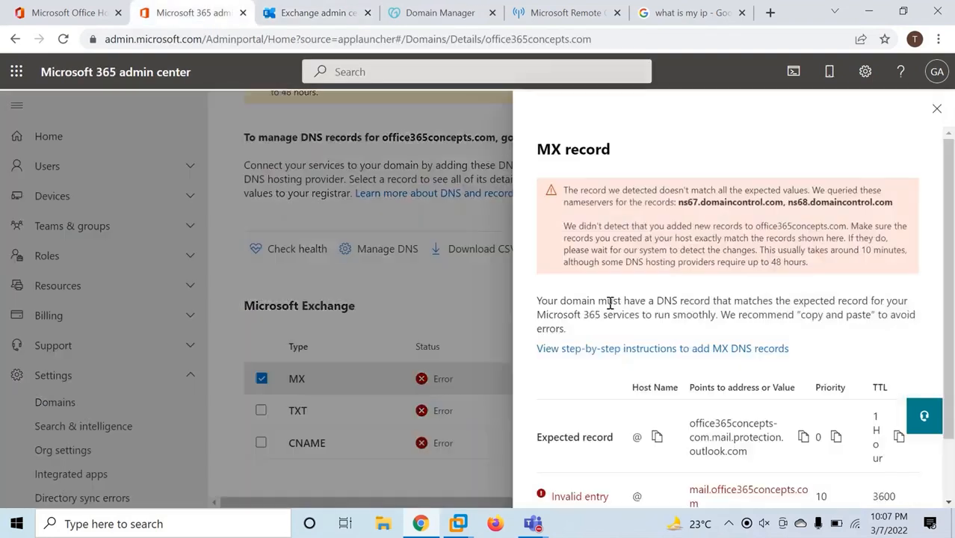
pyautogui.scroll(-3, 742, 335)
pyautogui.click(805, 370)
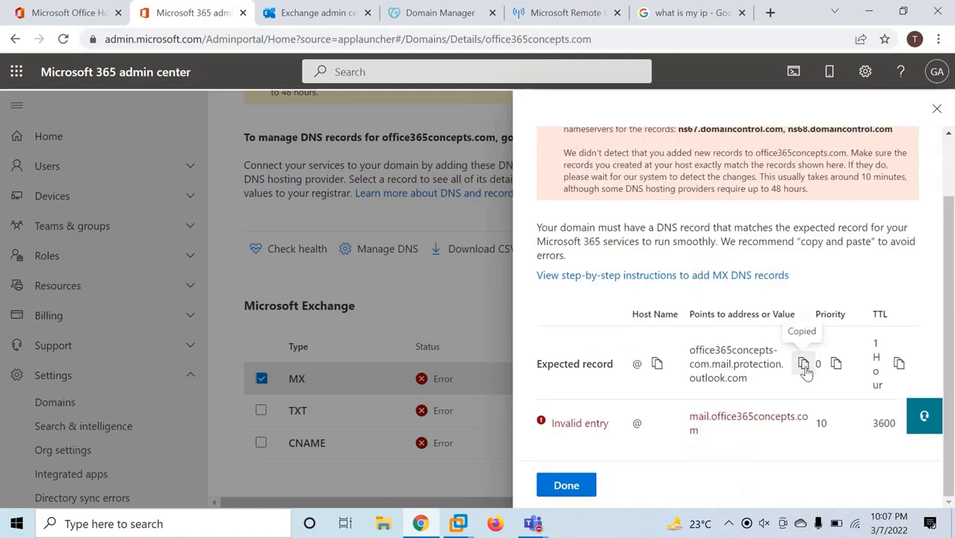
pyautogui.click(441, 13)
pyautogui.scroll(-5, 536, 299)
pyautogui.scroll(-2, 535, 299)
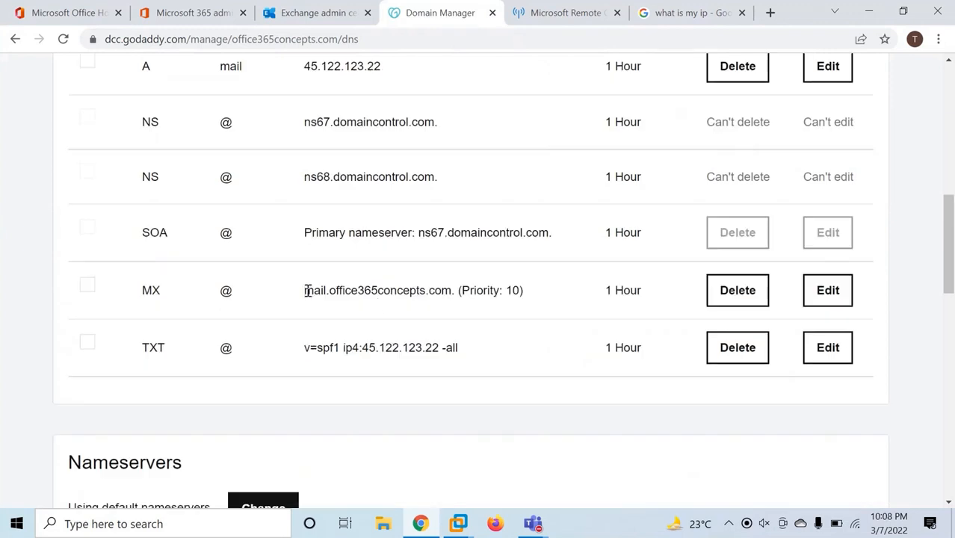
# Edit the GoDaddy MX record, replacing its value with the pasted Microsoft 365 mail server
pyautogui.moveTo(306, 290); pyautogui.dragTo(451, 289)
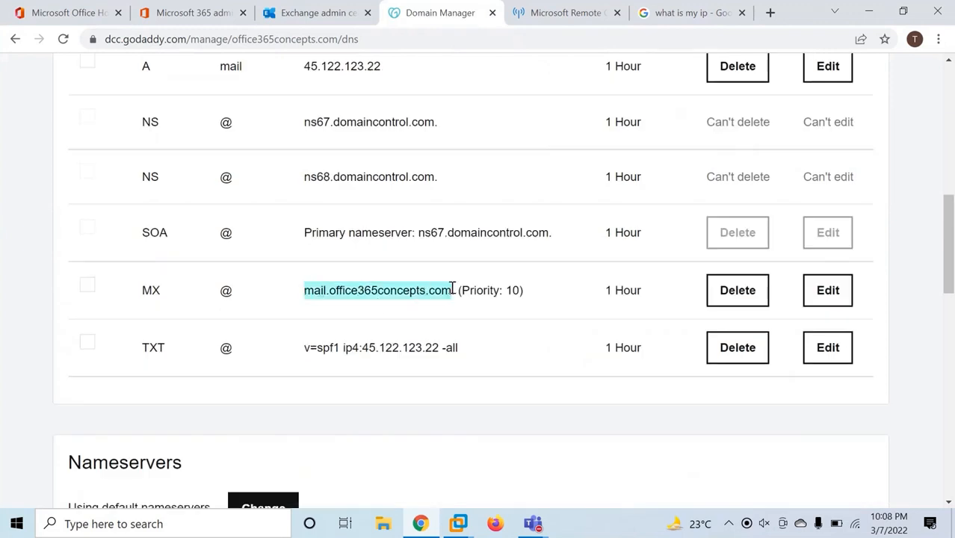
pyautogui.click(392, 274)
pyautogui.click(610, 338)
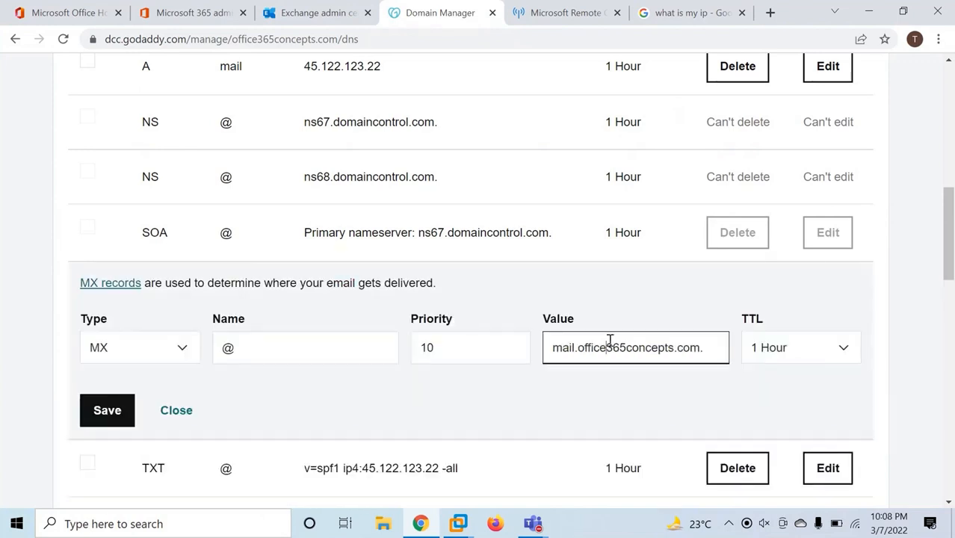
pyautogui.hotkey('ctrl', 'a')
pyautogui.hotkey('ctrl', 'v')
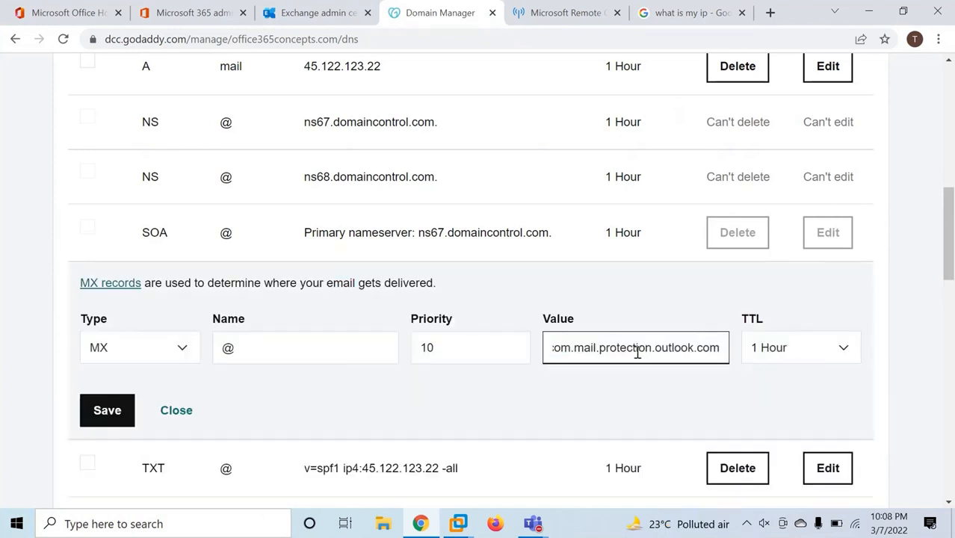
# Recopy the expected MX value and save the record pointing to office365concepts-com.mail.protection.outlook.com
pyautogui.click(198, 13)
pyautogui.click(937, 109)
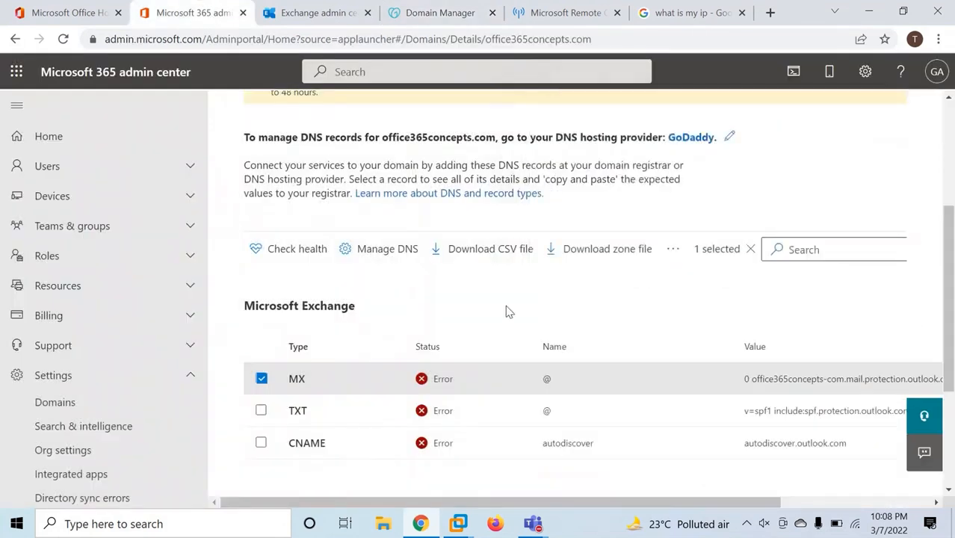
pyautogui.scroll(-1, 505, 305)
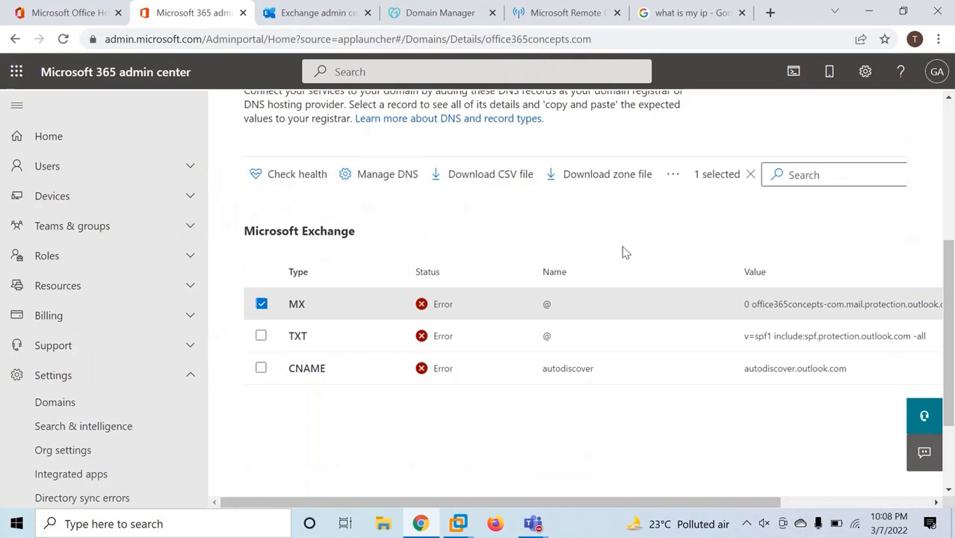
pyautogui.click(826, 308)
pyautogui.click(802, 437)
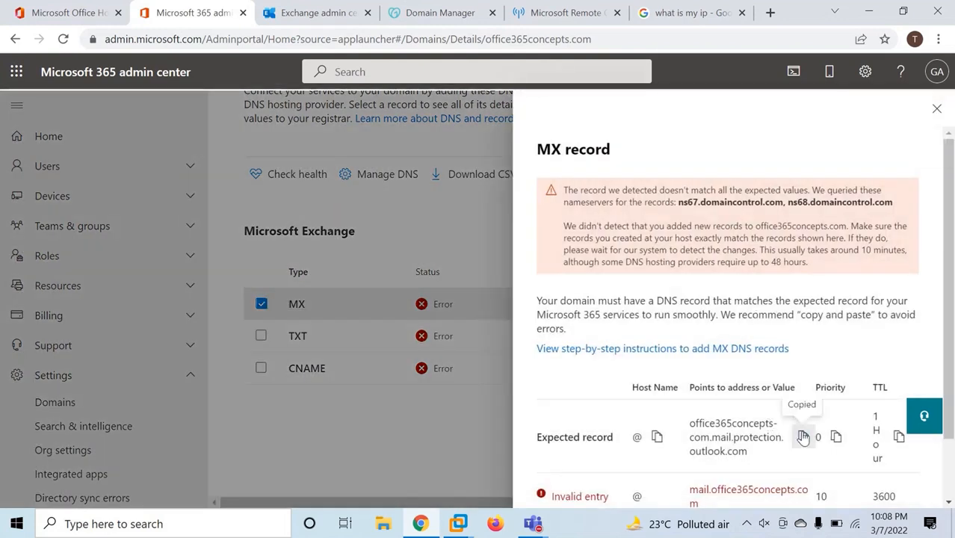
pyautogui.click(437, 13)
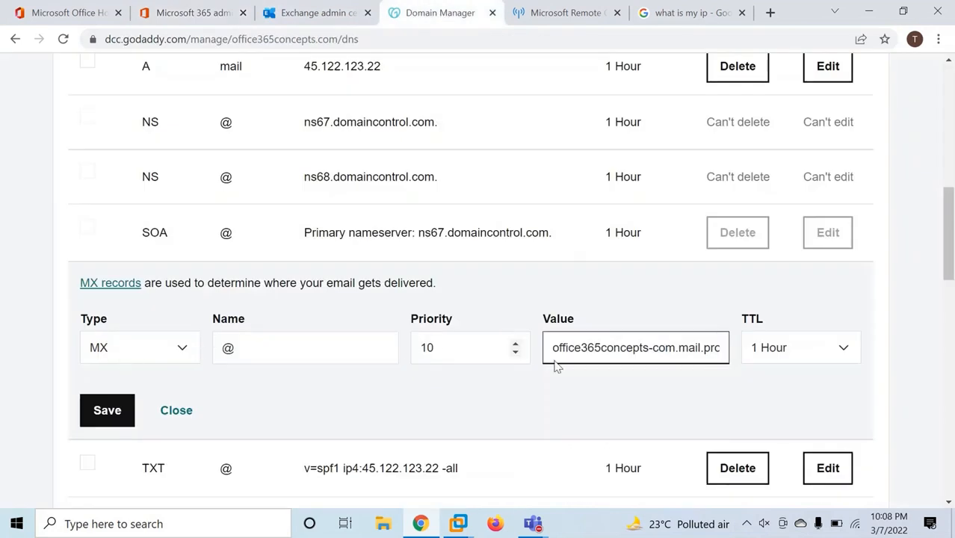
pyautogui.click(103, 408)
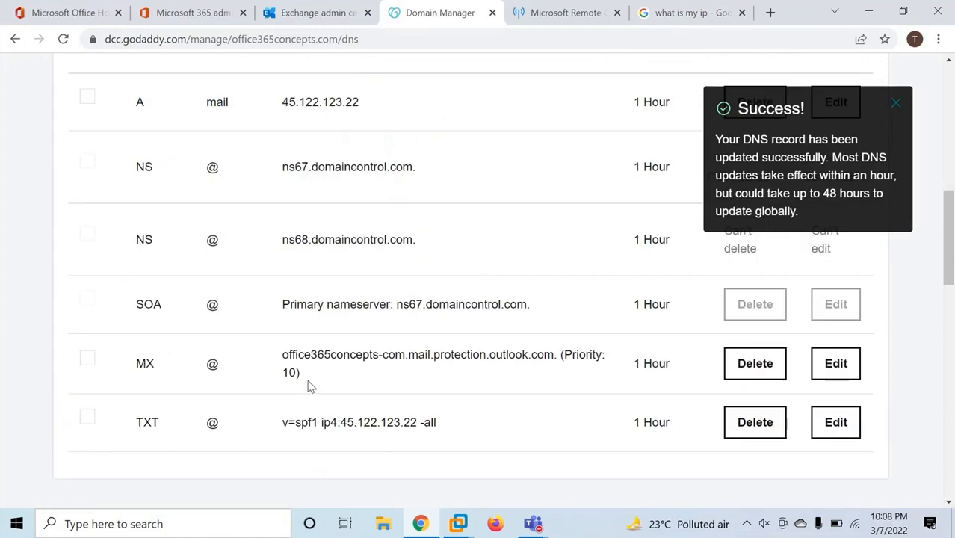
pyautogui.moveTo(283, 363); pyautogui.dragTo(556, 354)
pyautogui.click(472, 372)
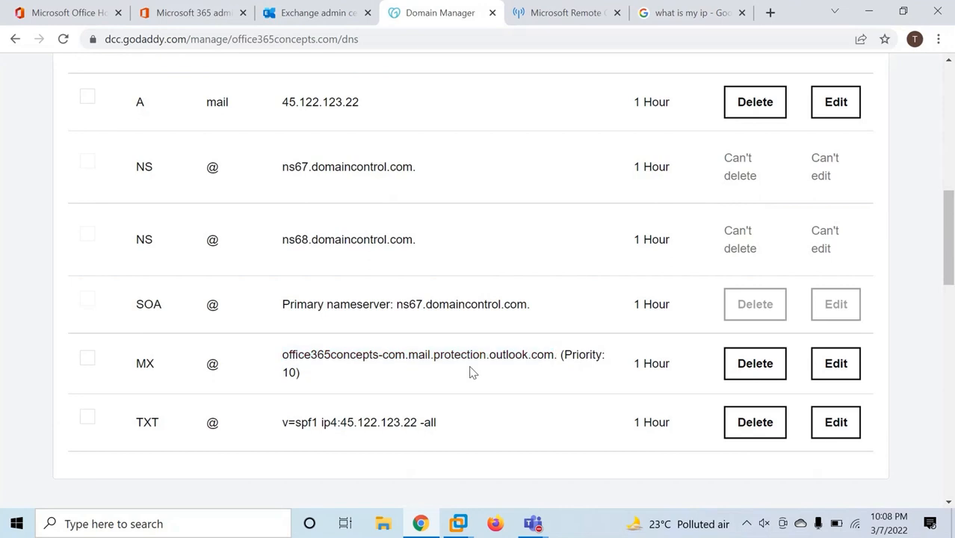
pyautogui.hotkey('ctrl', 'shift', 'Tab')
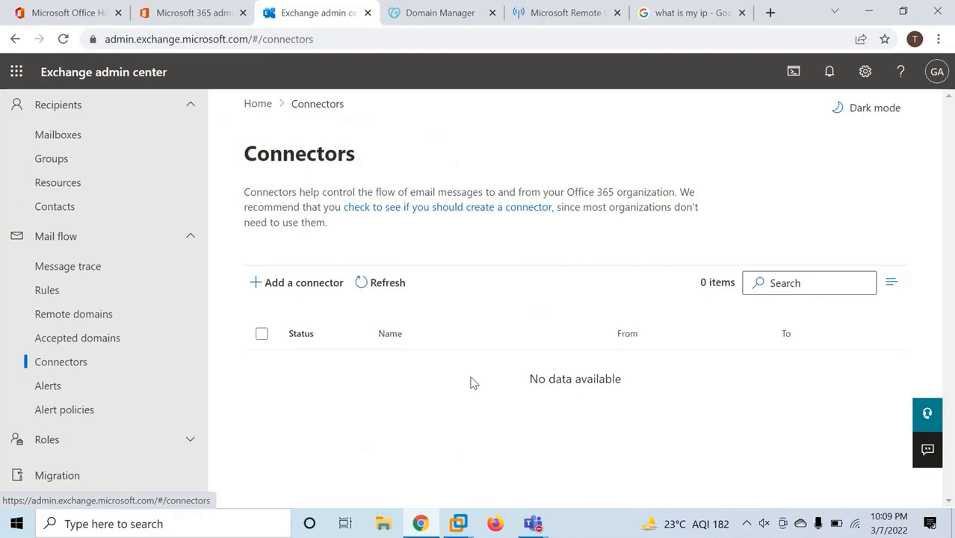
# Add a connector from Office 365 to your organization's email server named 'To OnPremise'
pyautogui.click(302, 285)
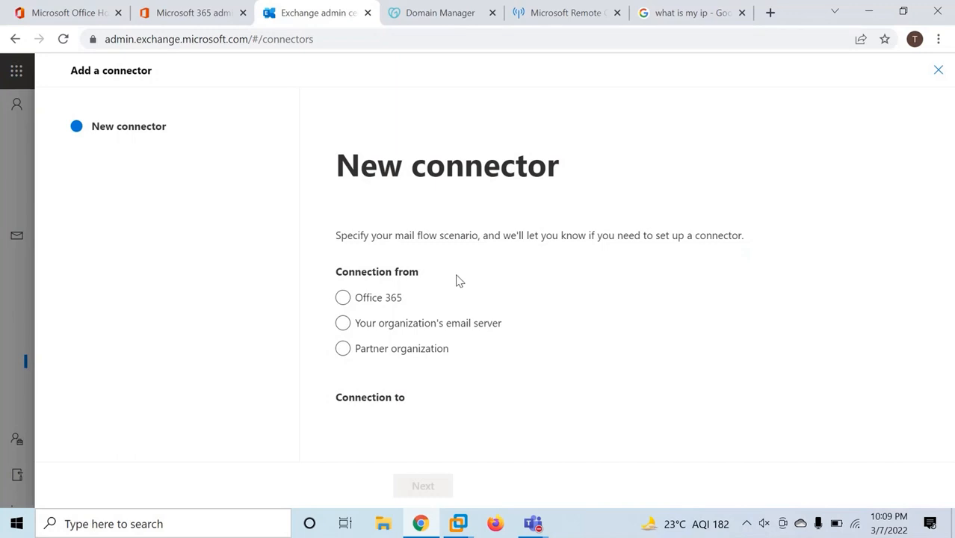
pyautogui.click(343, 298)
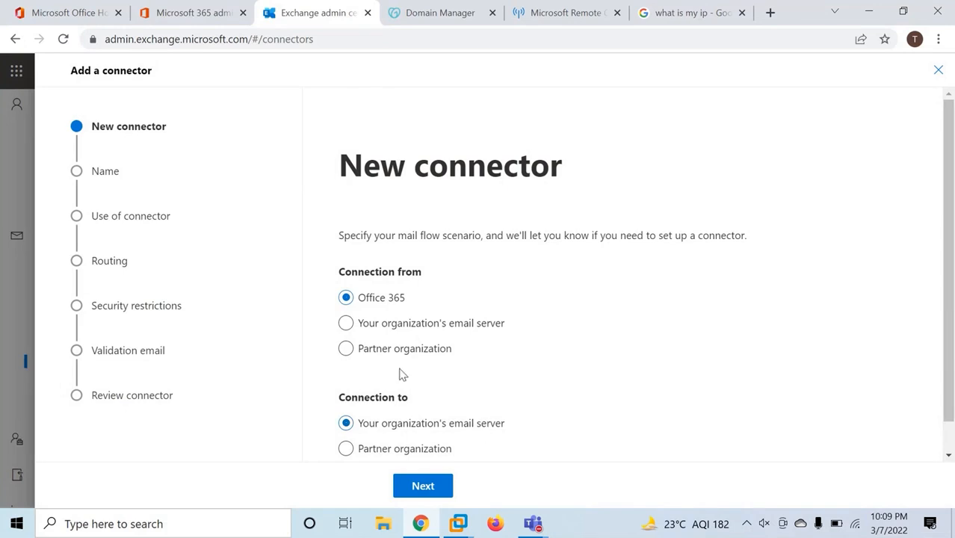
pyautogui.click(346, 324)
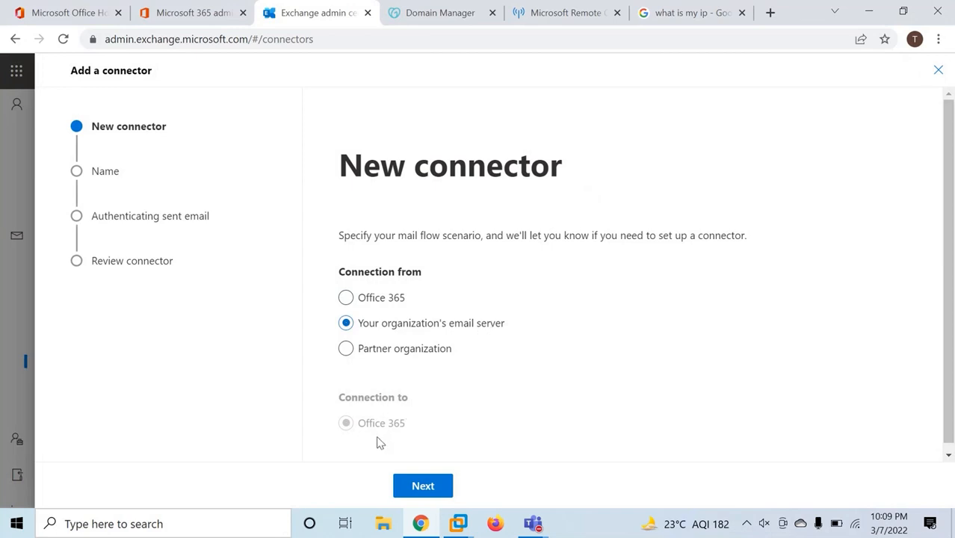
pyautogui.click(348, 299)
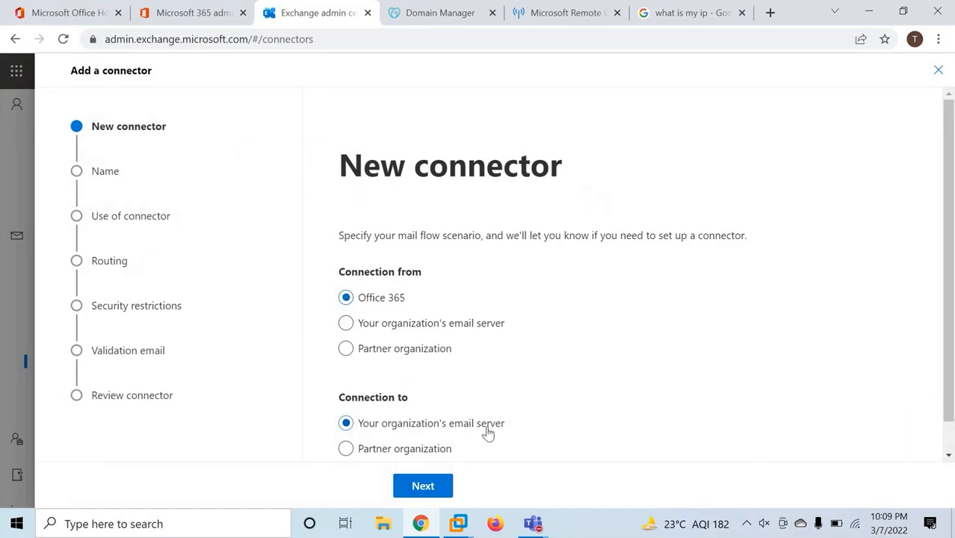
pyautogui.click(423, 486)
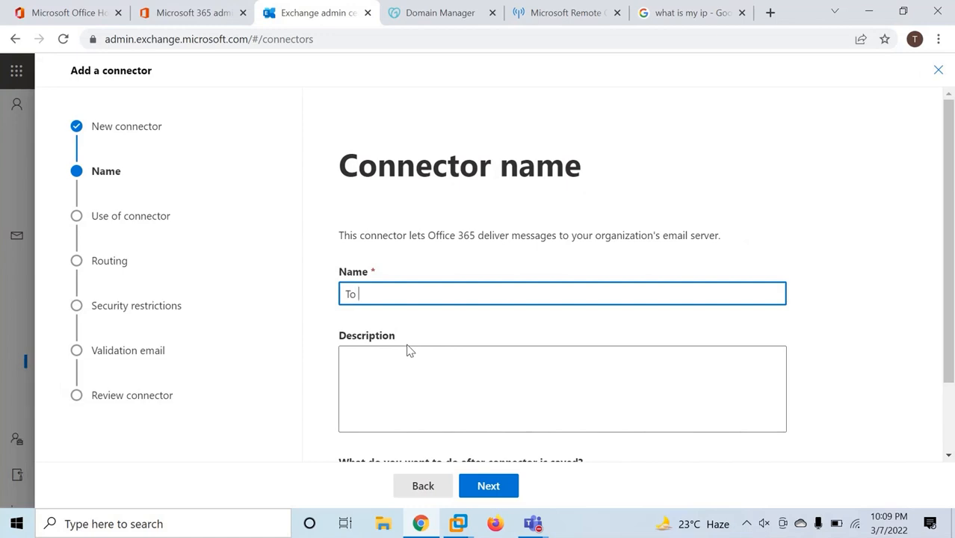
pyautogui.write('To OnPremise')
pyautogui.scroll(-2, 463, 387)
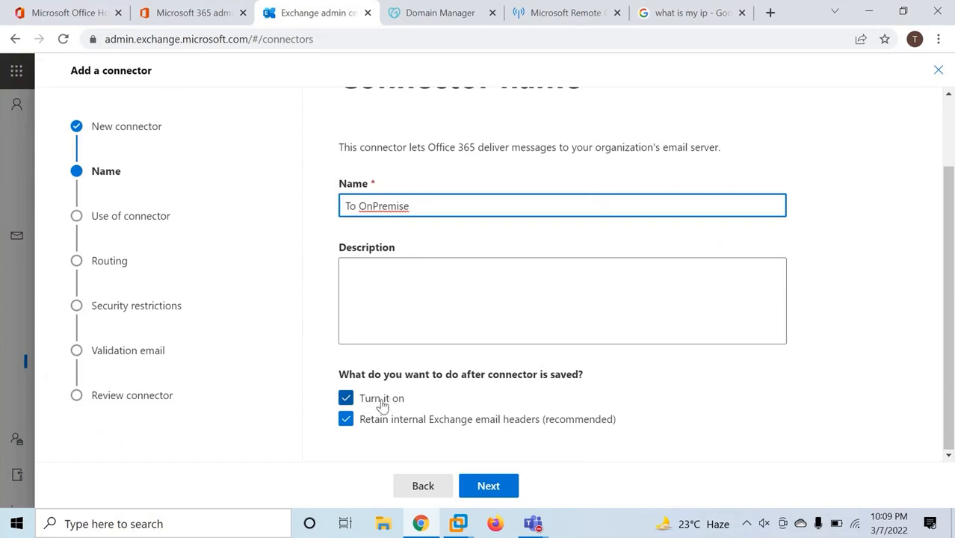
# Route the connector's mail through the smart host mail.office365concepts.com
pyautogui.click(487, 487)
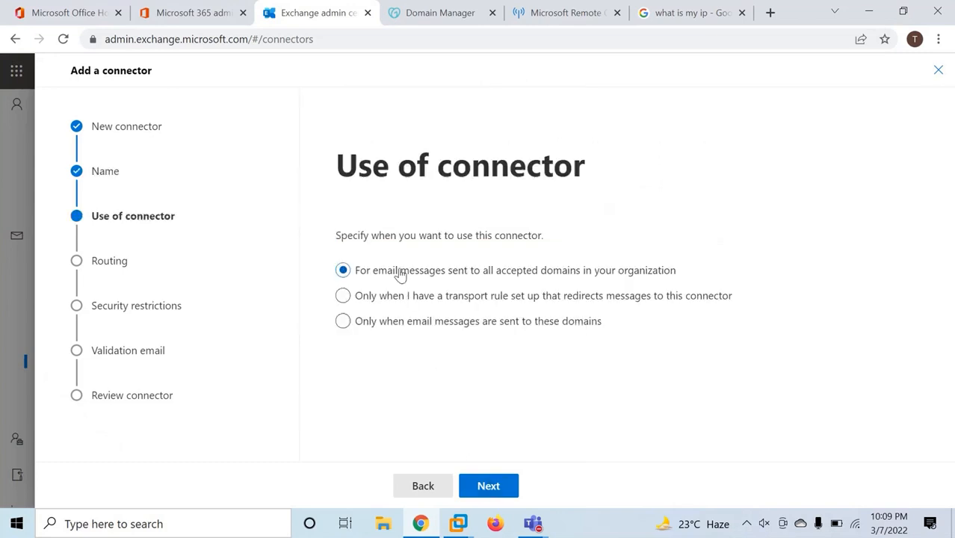
pyautogui.tripleClick(374, 168)
pyautogui.click(612, 180)
pyautogui.click(488, 486)
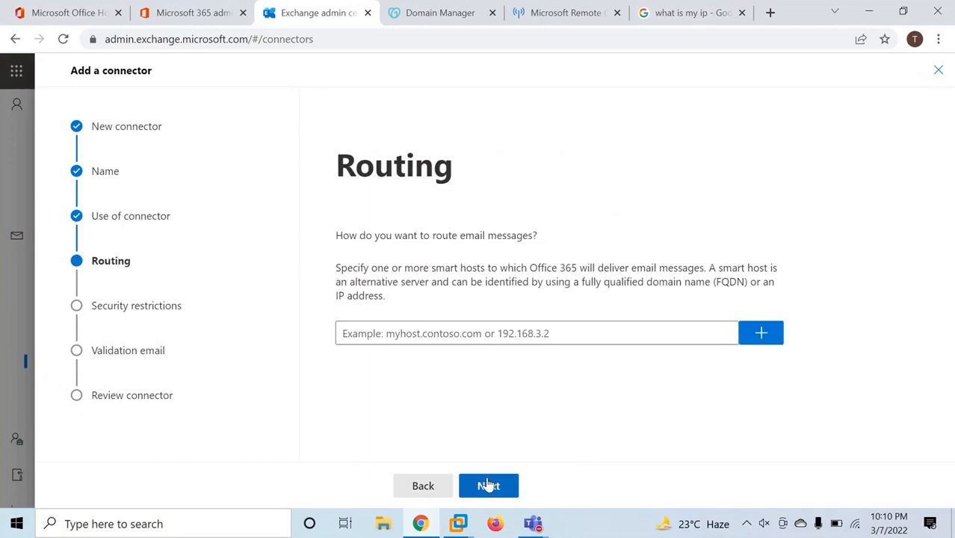
pyautogui.click(424, 333)
pyautogui.moveTo(344, 173); pyautogui.dragTo(458, 175)
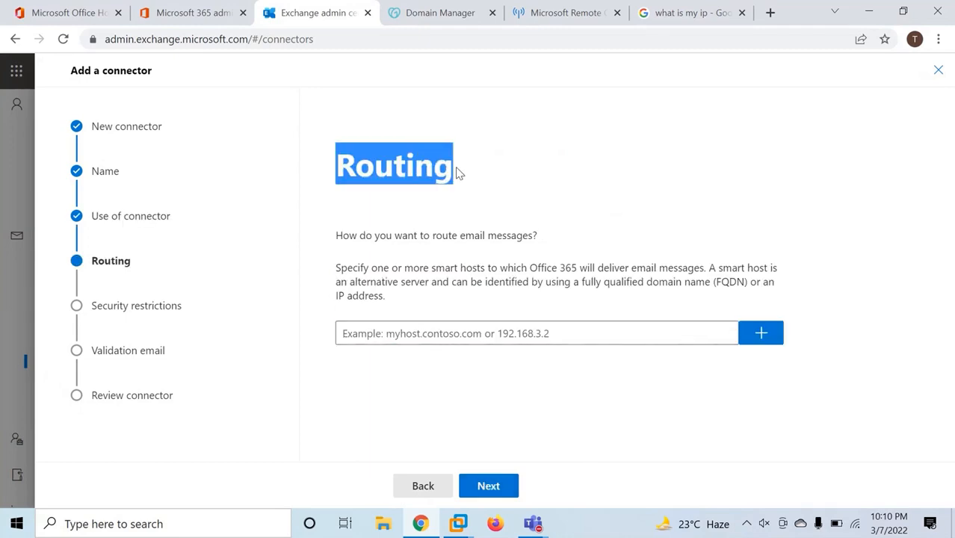
pyautogui.click(456, 333)
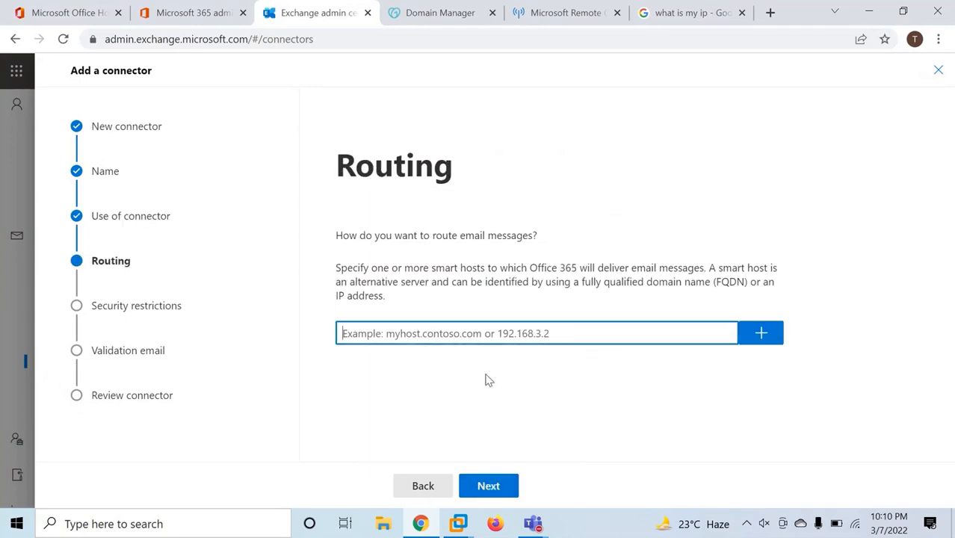
pyautogui.write('m')
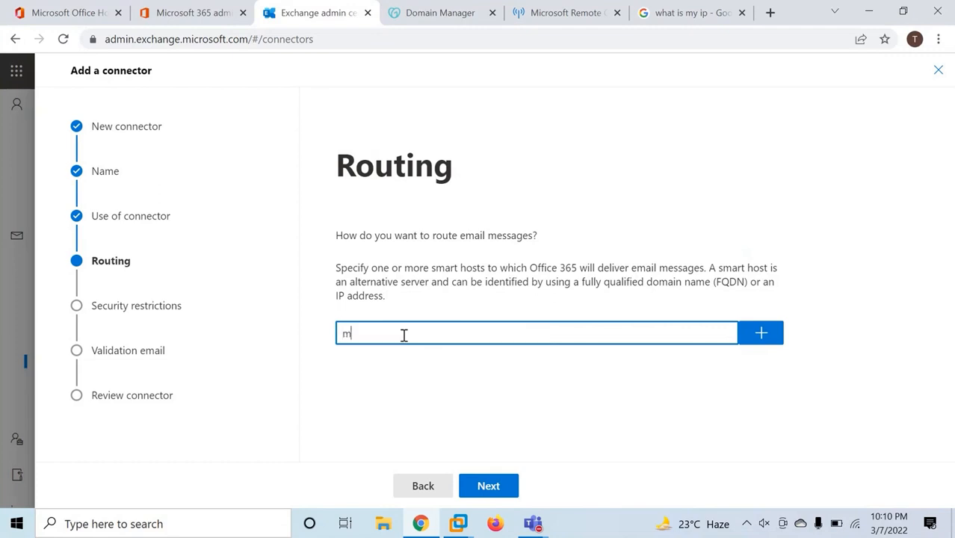
pyautogui.write('ail.office365.concepts.com')
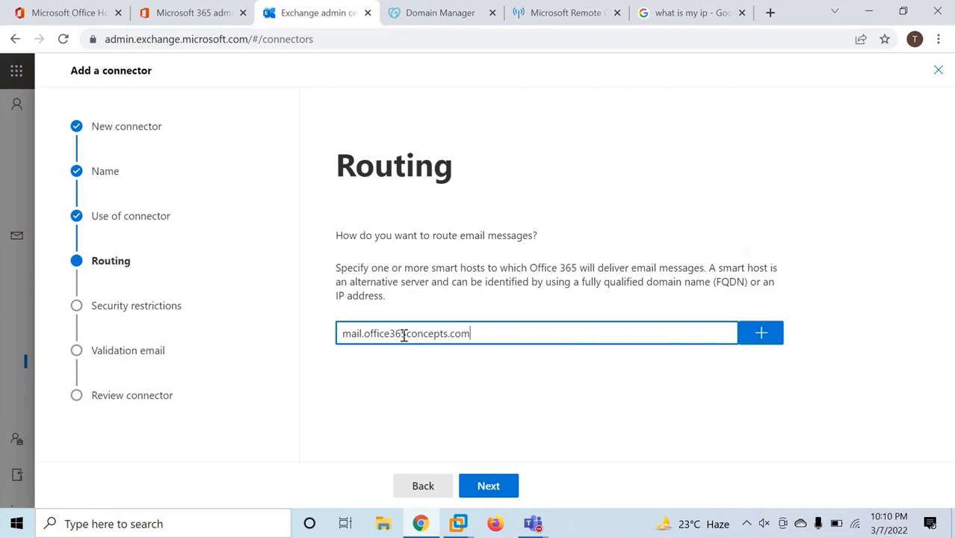
pyautogui.click(749, 333)
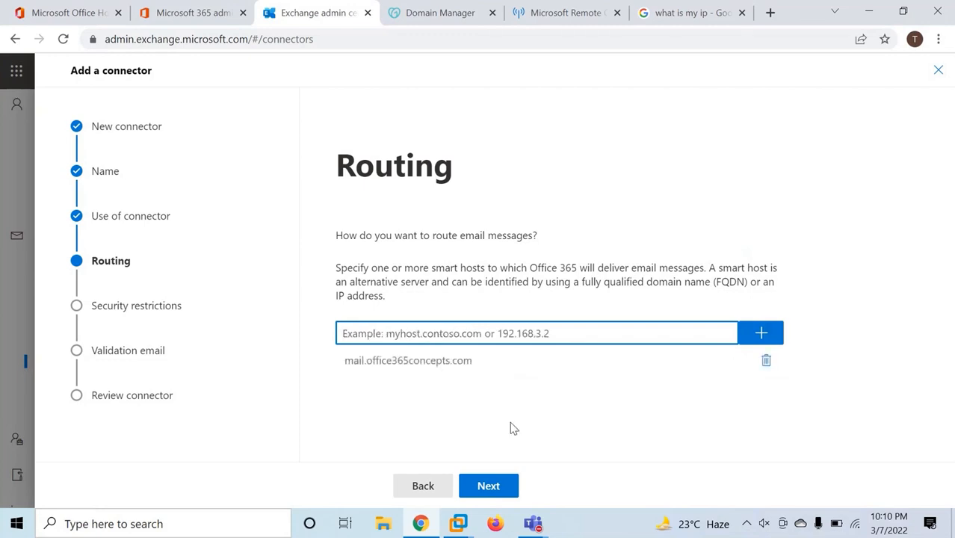
# Accept any certificate, including self-signed ones, and add the test mailbox as validation address
pyautogui.click(488, 486)
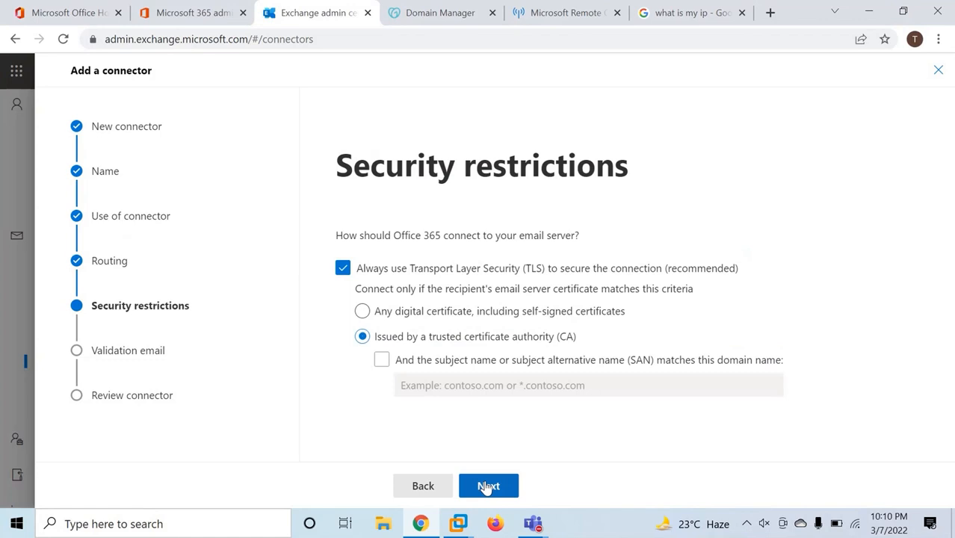
pyautogui.click(362, 312)
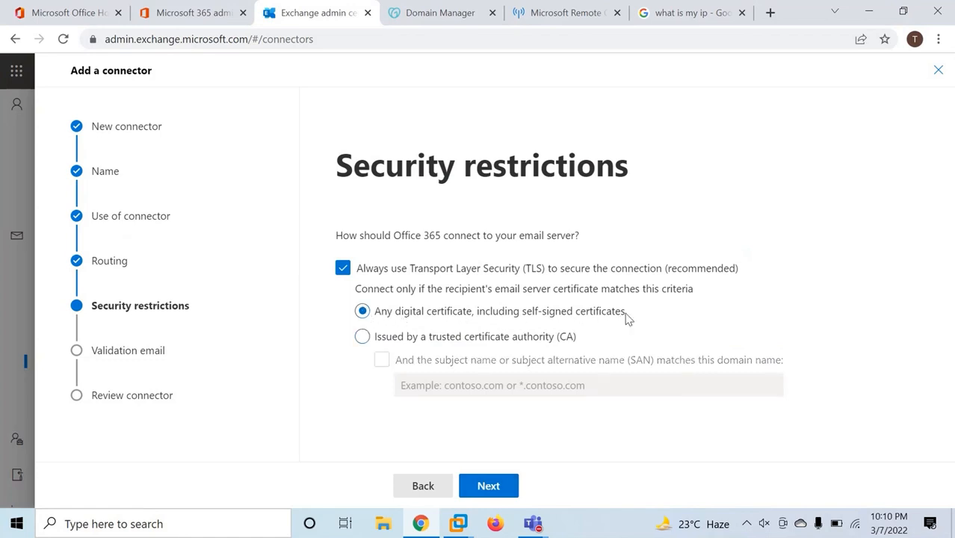
pyautogui.click(487, 486)
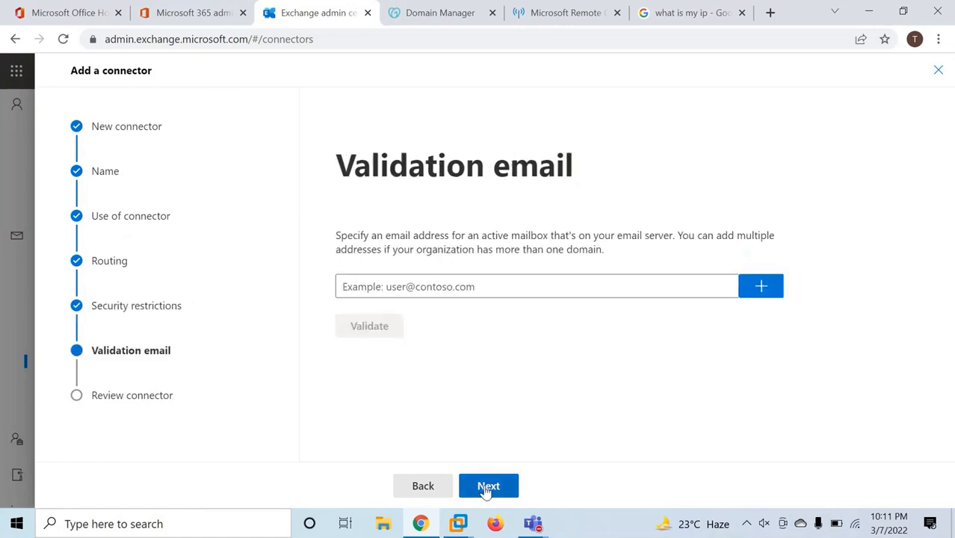
pyautogui.moveTo(340, 168); pyautogui.dragTo(636, 177)
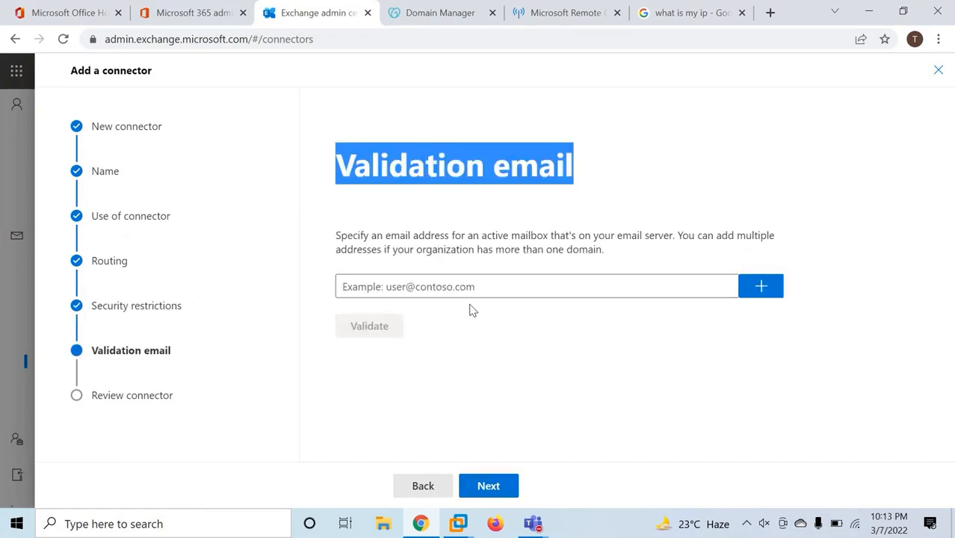
pyautogui.click(446, 294)
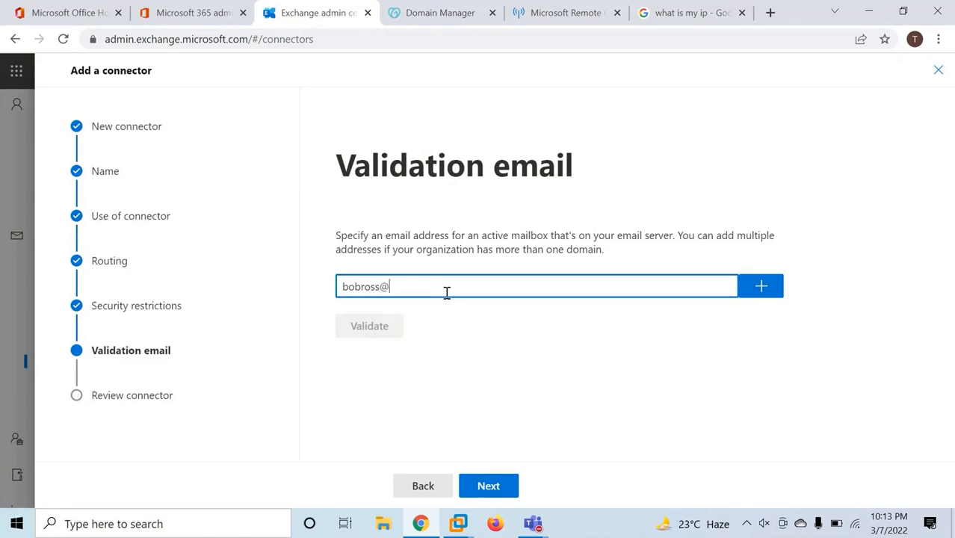
pyautogui.click(764, 297)
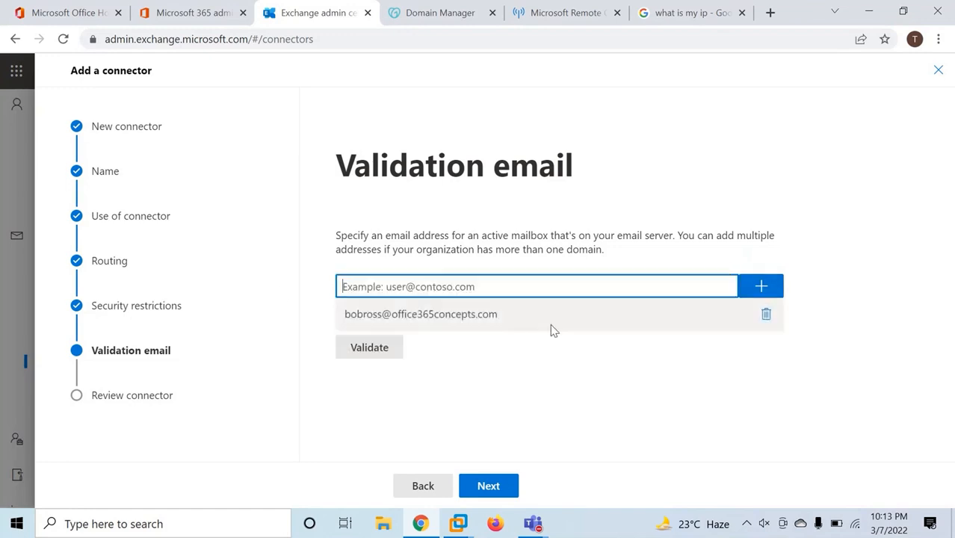
pyautogui.click(376, 353)
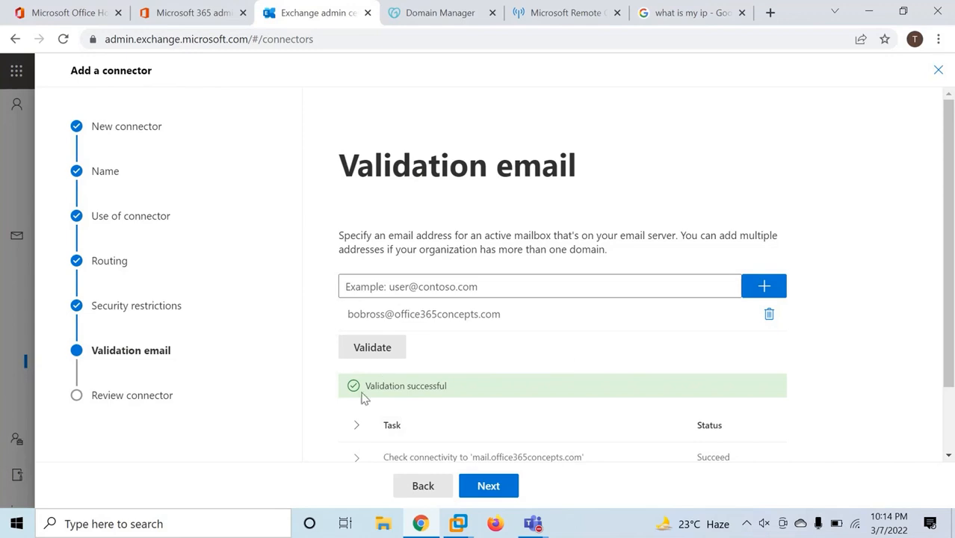
# Confirm validation succeeded, review the connectivity details, and create the connector
pyautogui.moveTo(365, 388); pyautogui.dragTo(465, 398)
pyautogui.click(499, 398)
pyautogui.scroll(-2, 533, 396)
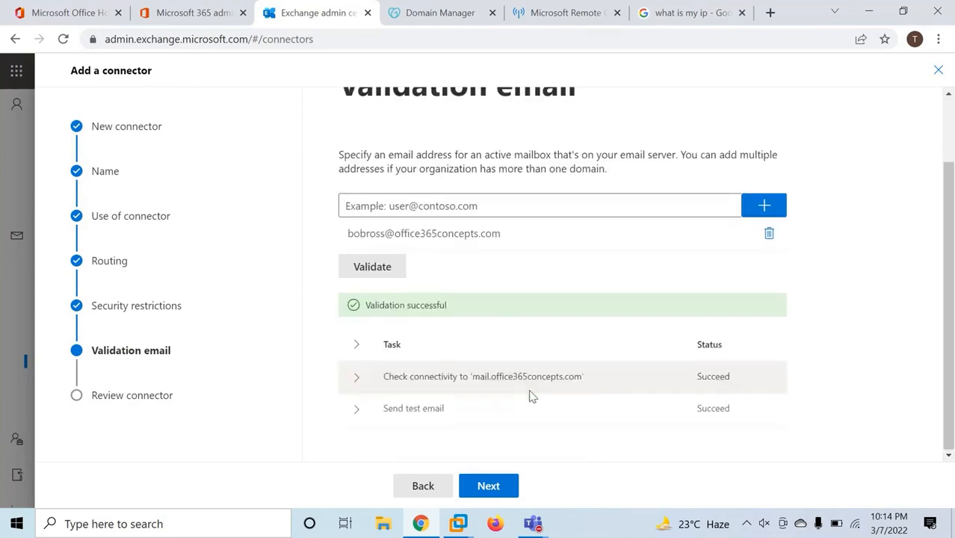
pyautogui.click(477, 380)
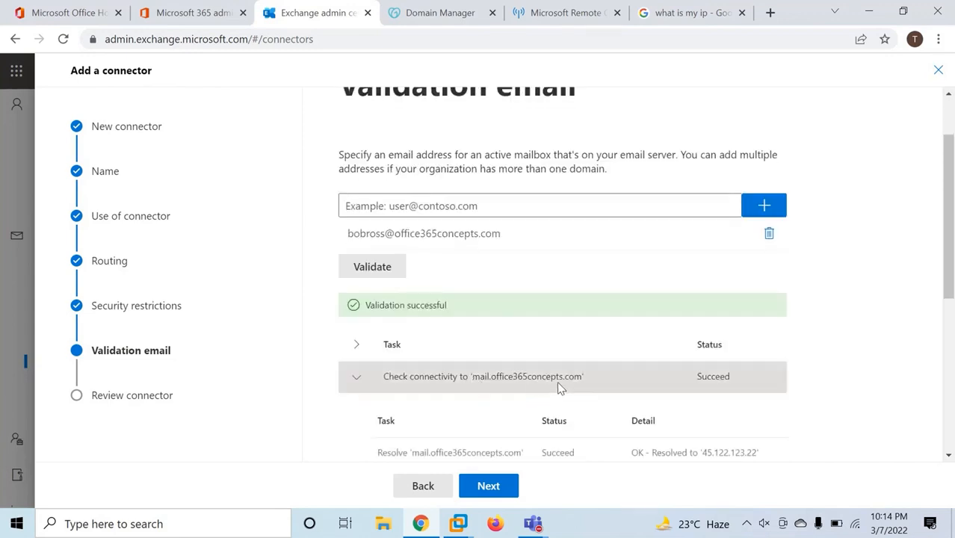
pyautogui.click(668, 385)
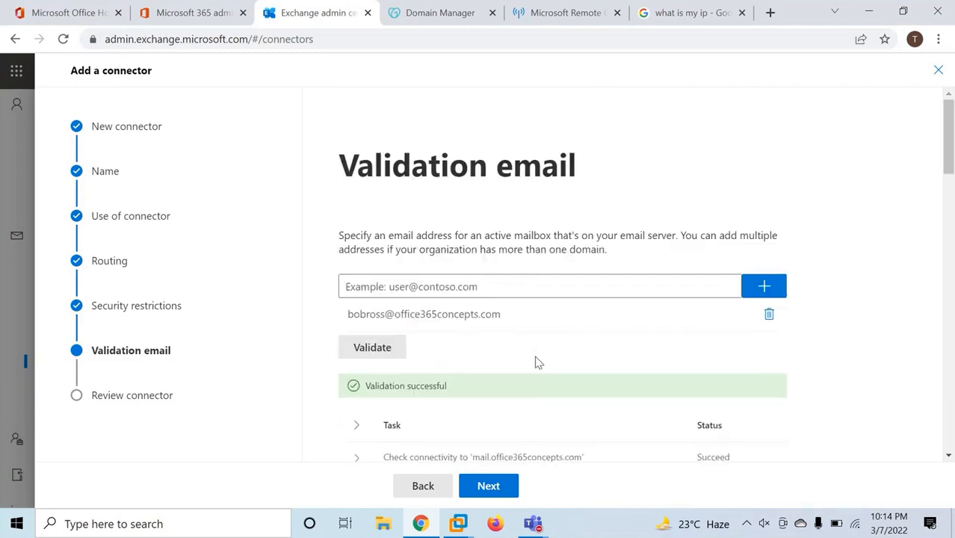
pyautogui.click(488, 486)
pyautogui.click(514, 486)
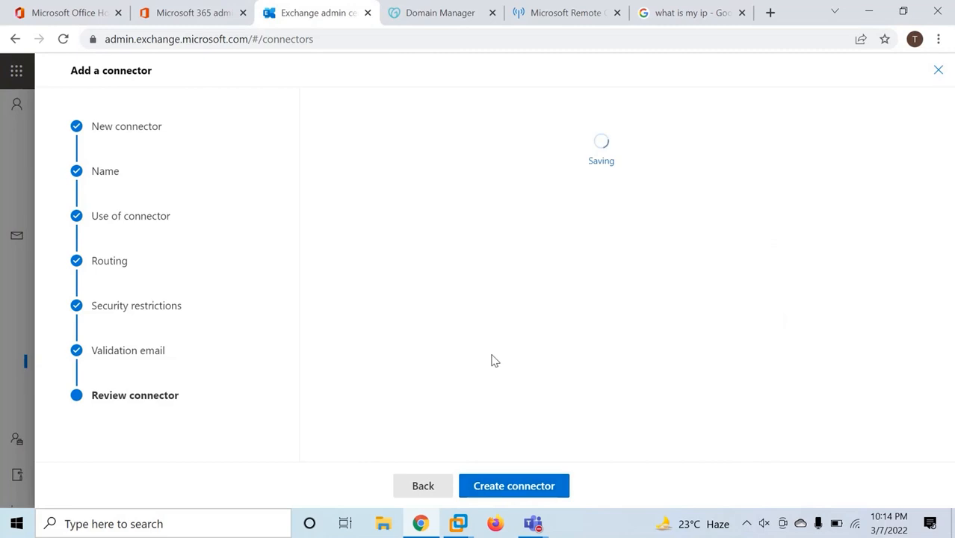
# Start a new connector from your organization's email server to Office 365, named To EOP
pyautogui.click(441, 482)
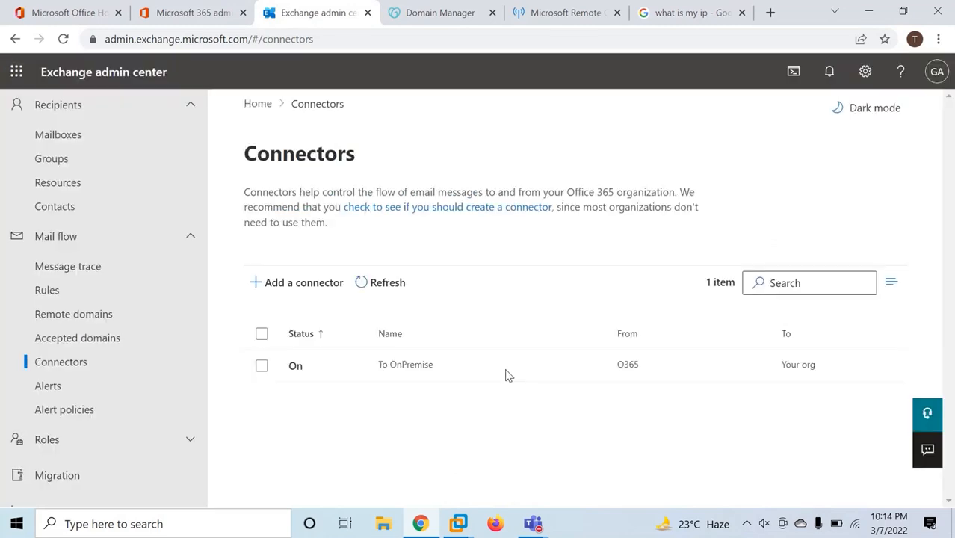
pyautogui.click(304, 287)
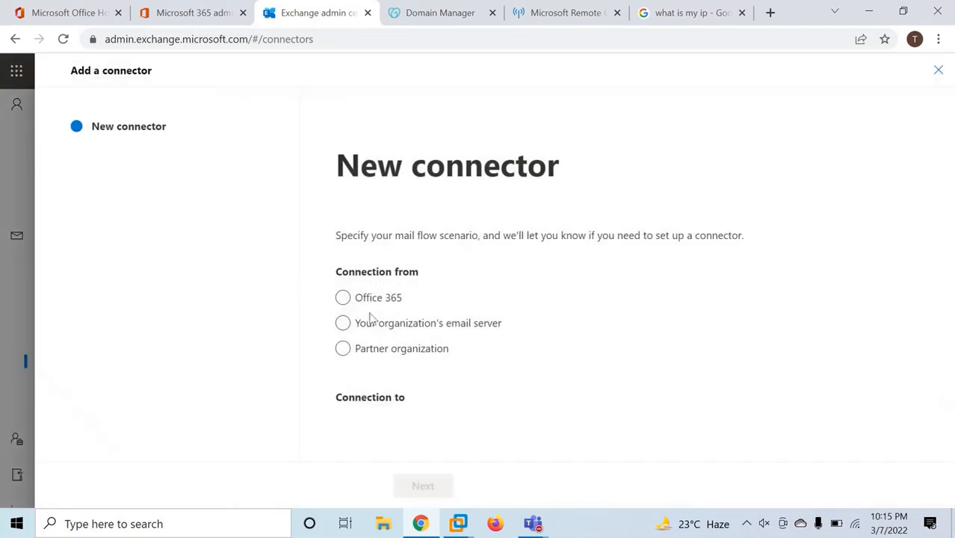
pyautogui.click(343, 323)
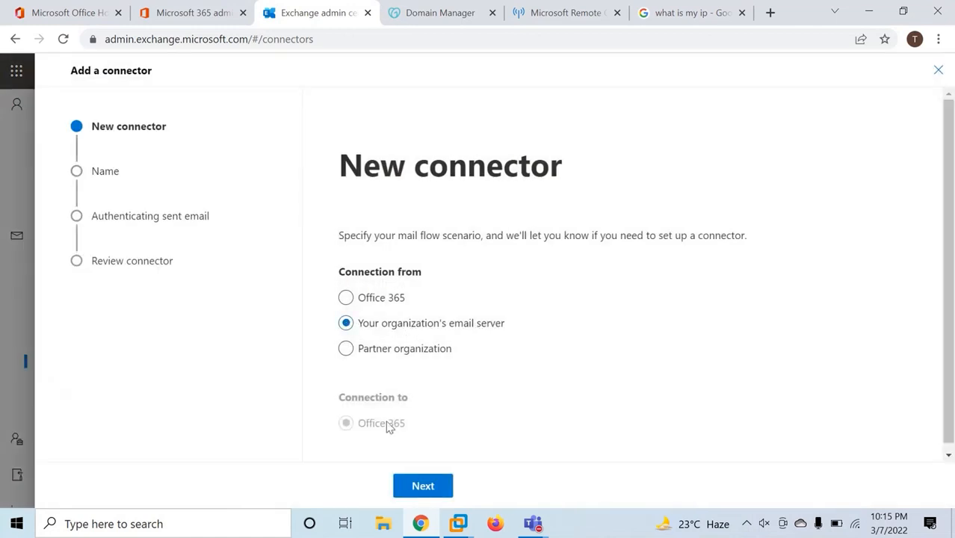
pyautogui.click(423, 485)
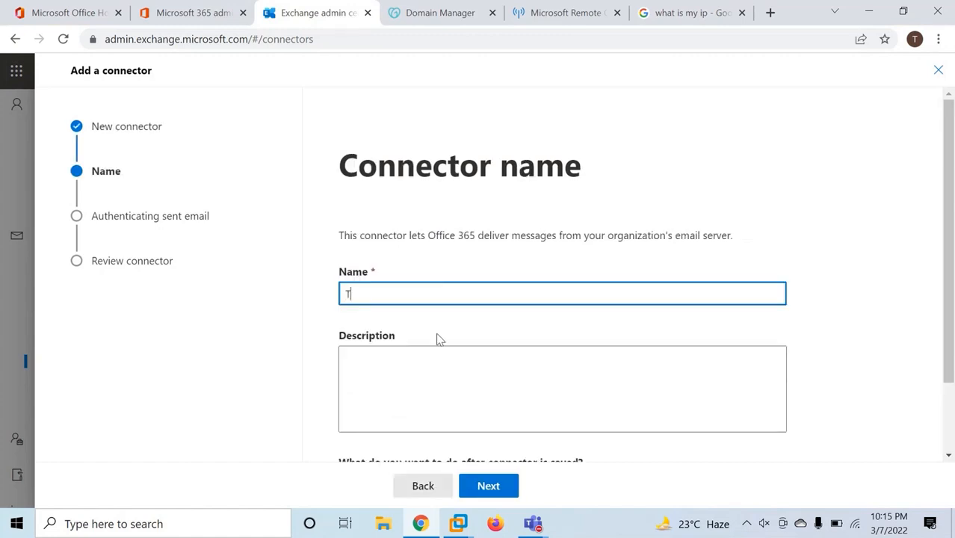
pyautogui.write('EOP')
pyautogui.scroll(-1, 424, 349)
pyautogui.scroll(-1, 424, 349)
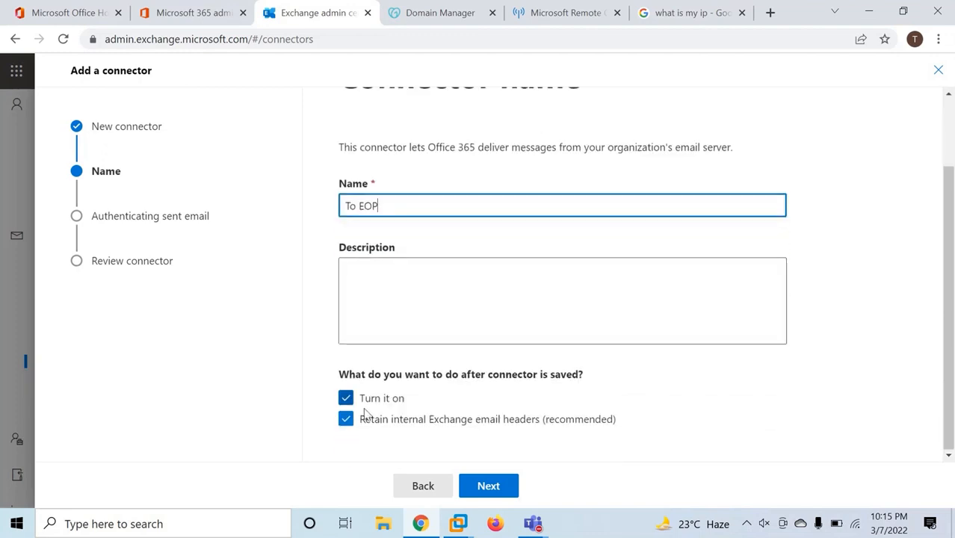
pyautogui.click(489, 486)
# Trust the sending server by IP 45.122.123.22 and create the To EOP connector
pyautogui.moveTo(337, 161); pyautogui.dragTo(710, 167)
pyautogui.click(574, 222)
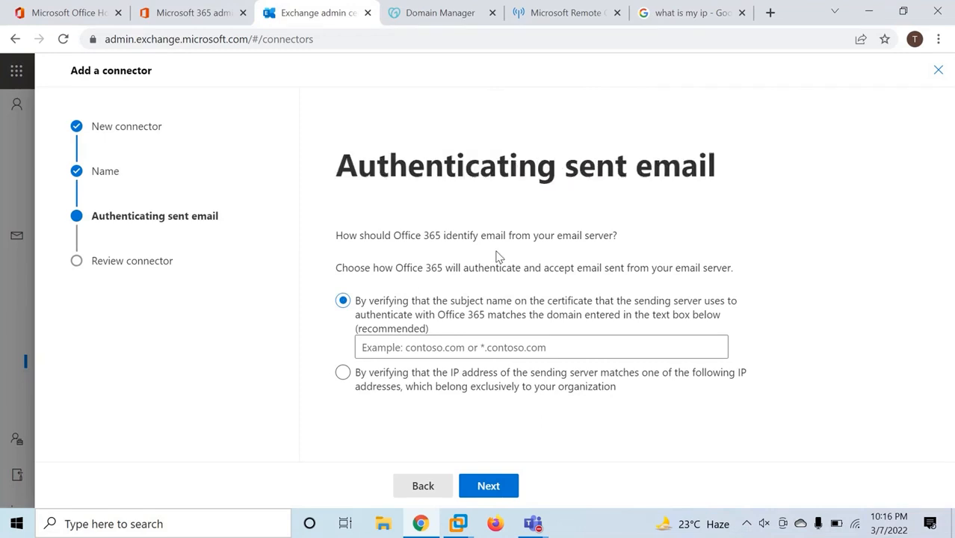
pyautogui.click(343, 374)
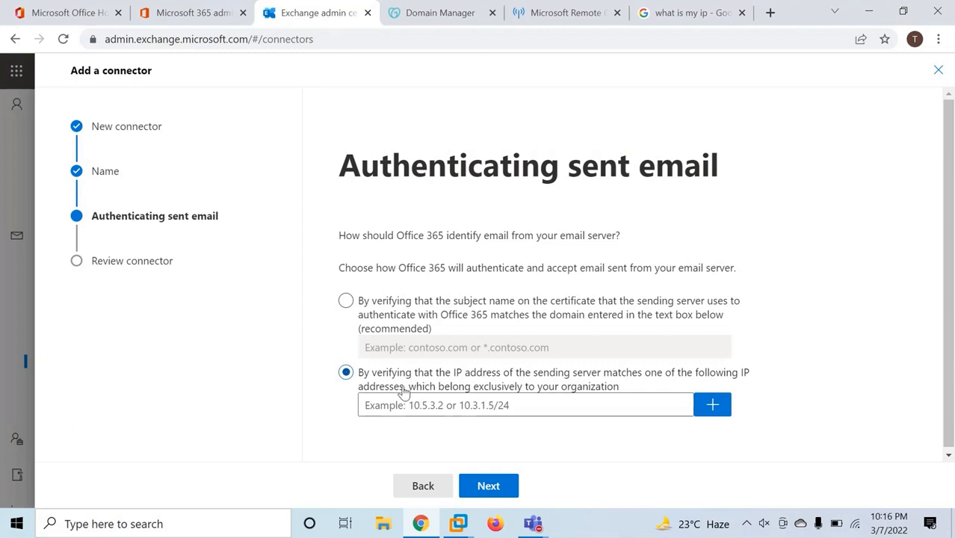
pyautogui.click(458, 405)
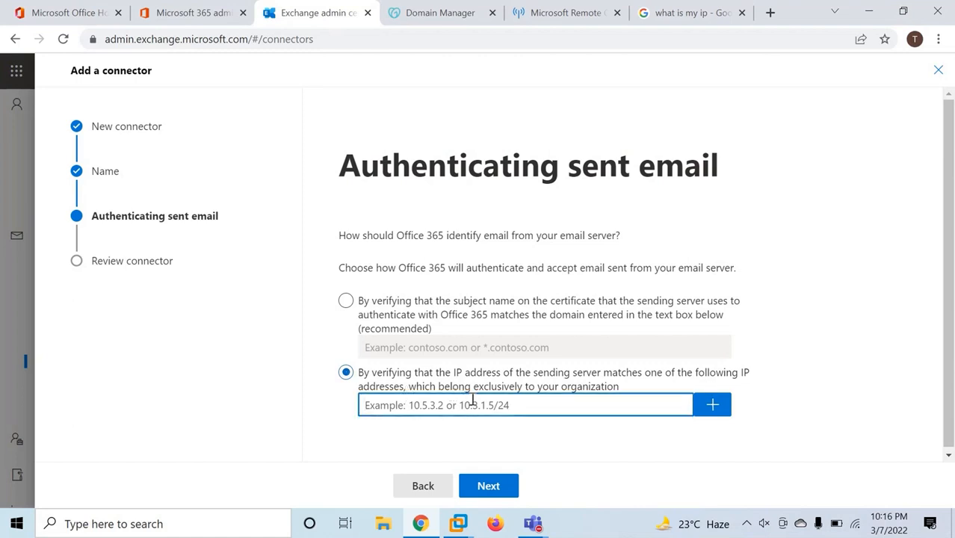
pyautogui.click(677, 13)
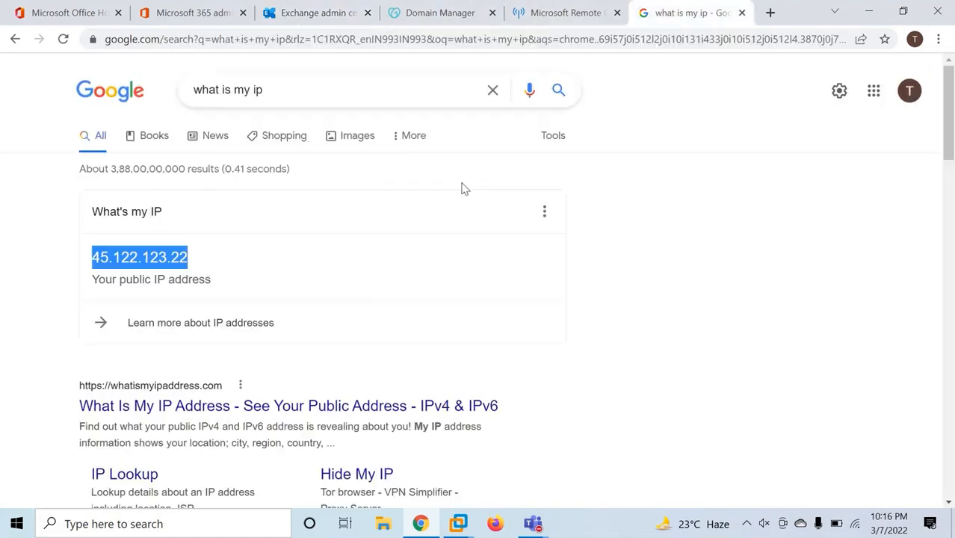
pyautogui.click(305, 20)
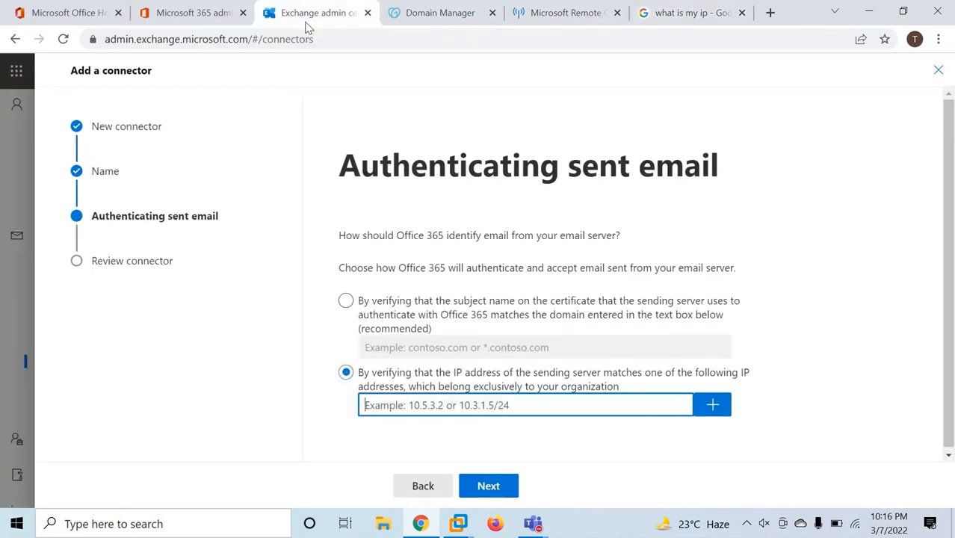
pyautogui.write('45.122.123.22')
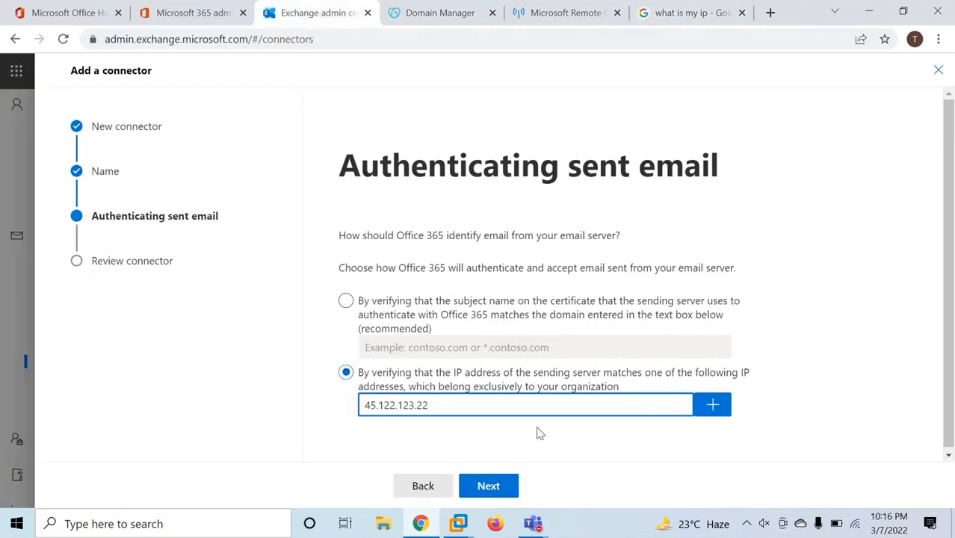
pyautogui.click(707, 409)
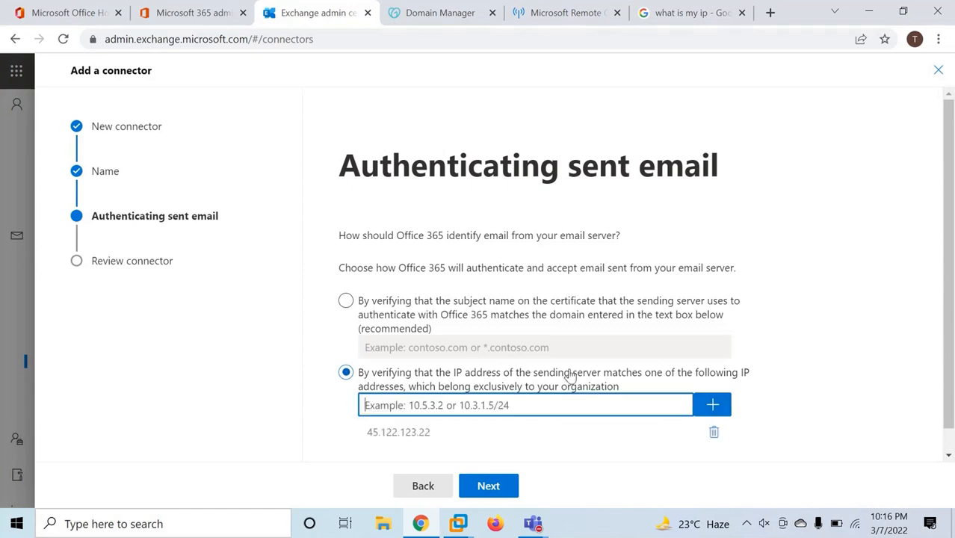
pyautogui.click(478, 486)
pyautogui.click(516, 492)
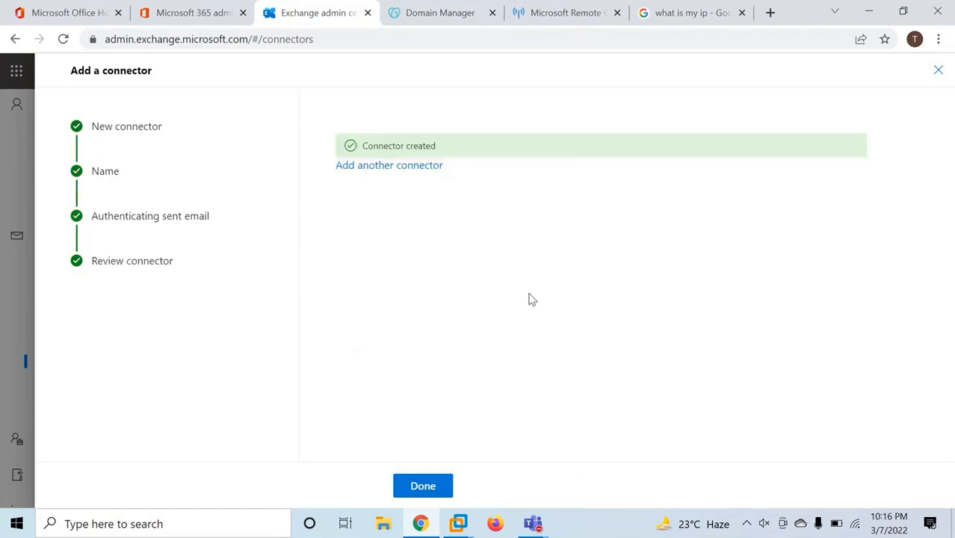
pyautogui.click(424, 488)
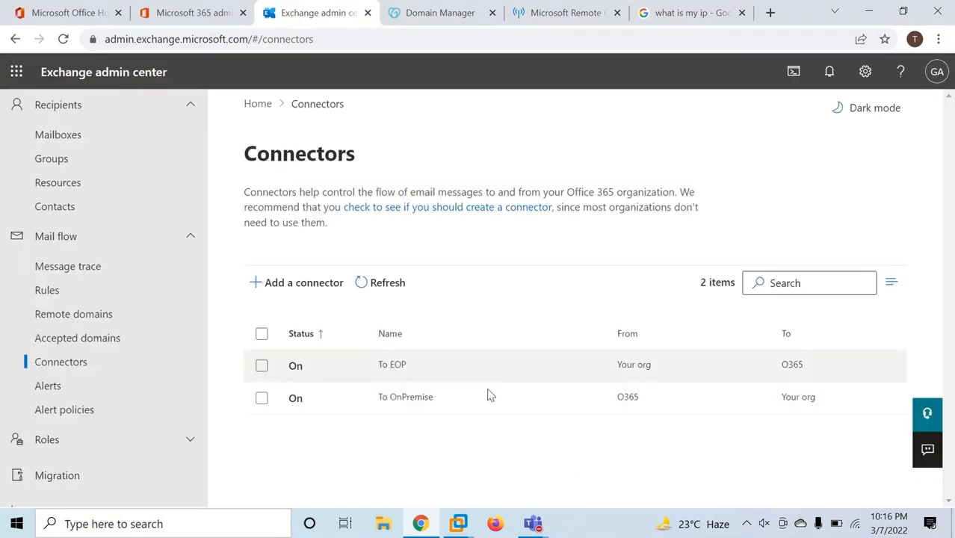
# Run the Exchange Server Inbound SMTP Email test in Remote Connectivity Analyzer
pyautogui.click(568, 13)
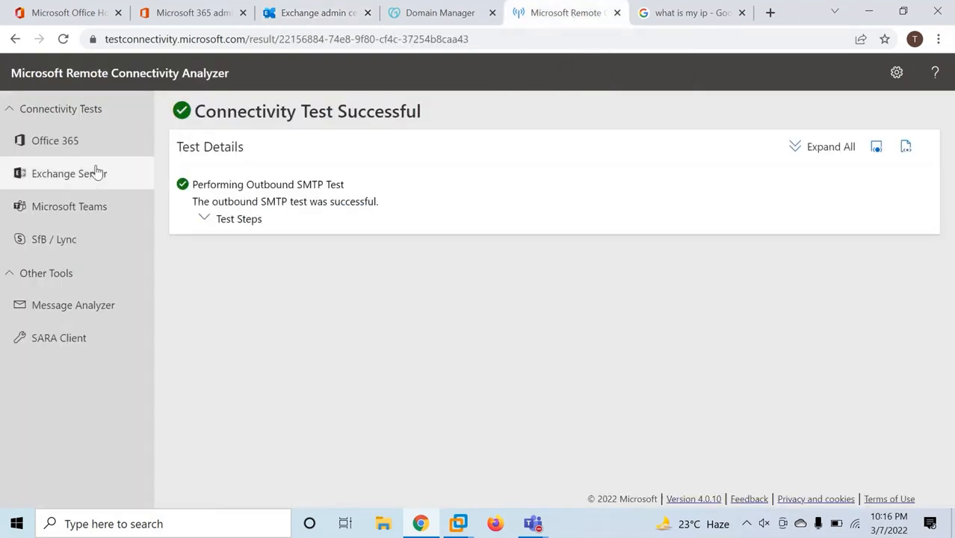
pyautogui.click(70, 175)
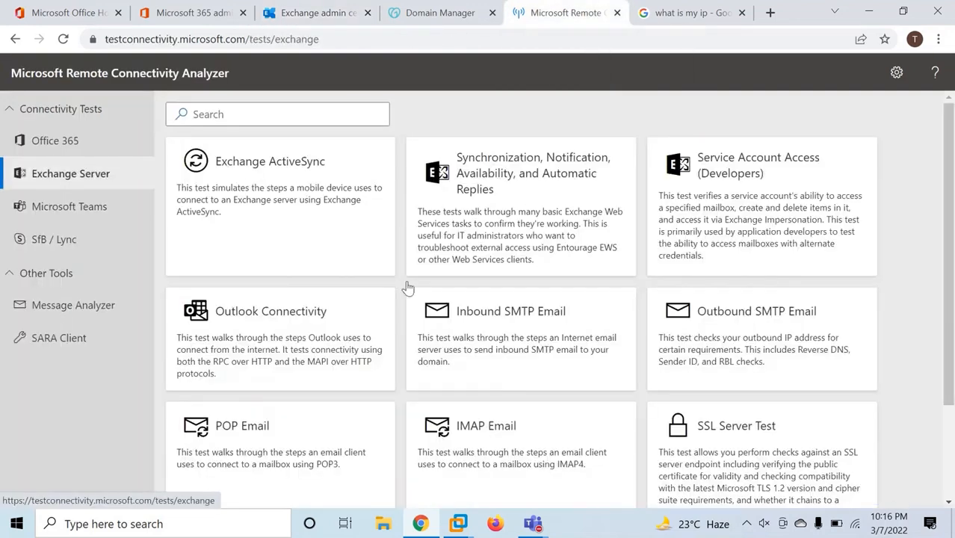
pyautogui.click(492, 306)
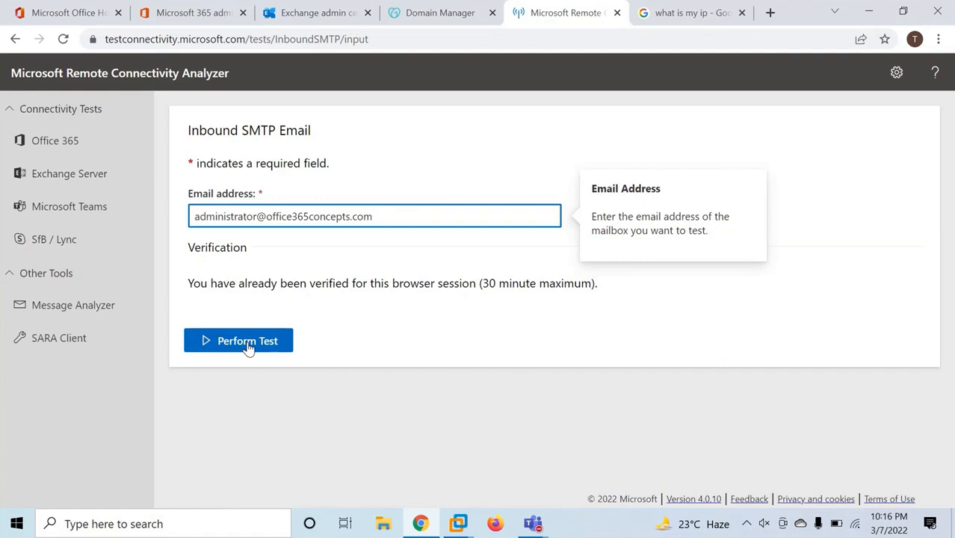
pyautogui.click(247, 342)
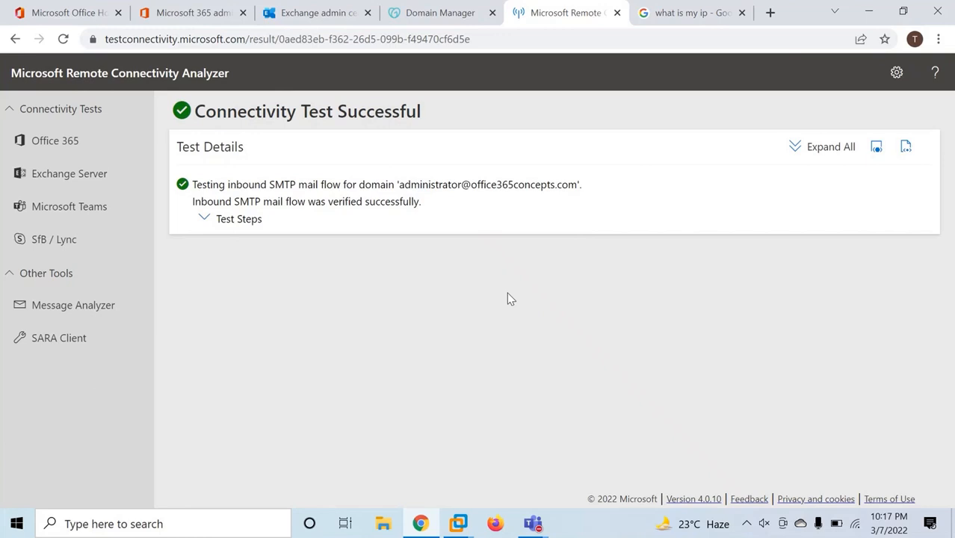
# Expand all test results and highlight the mail.protection.outlook.com MX host name
pyautogui.click(831, 147)
pyautogui.scroll(-1, 490, 331)
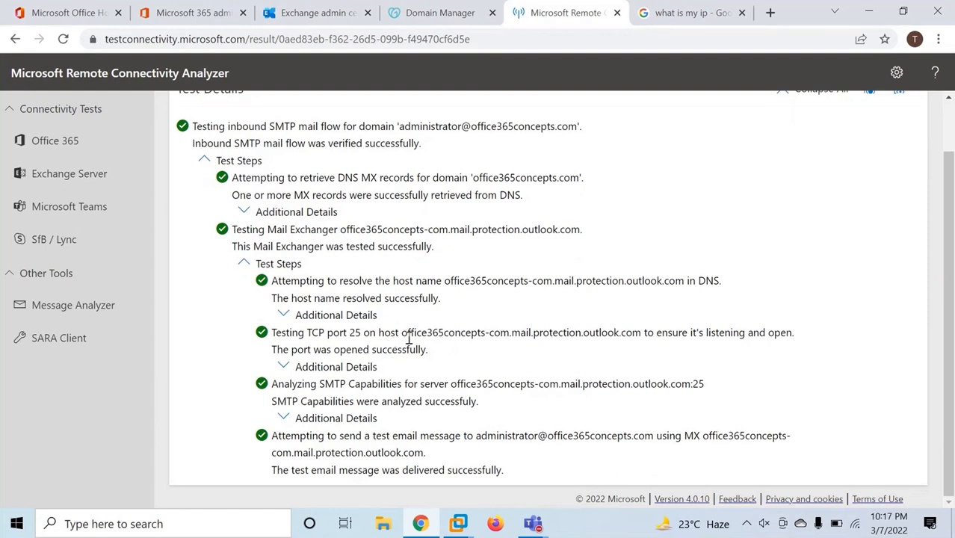
pyautogui.moveTo(402, 336); pyautogui.dragTo(641, 337)
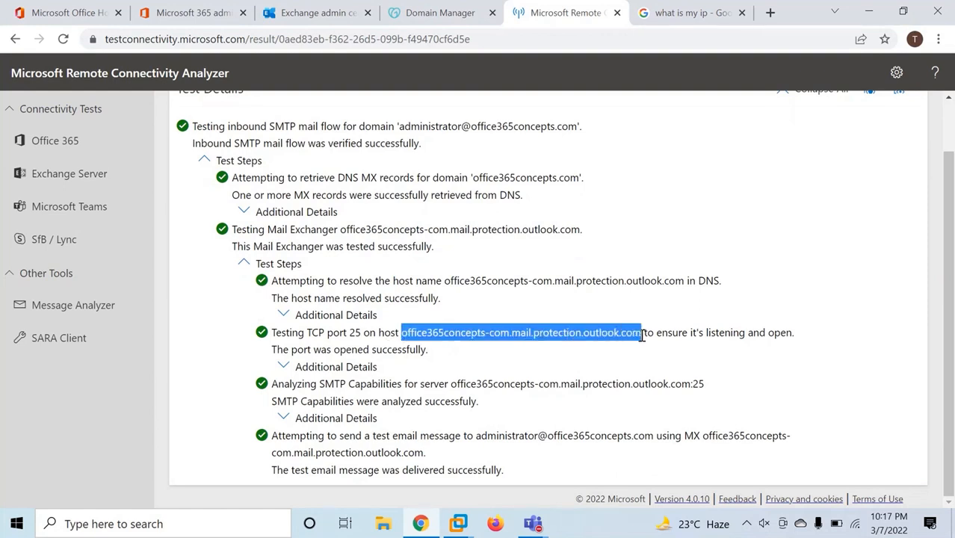
pyautogui.click(520, 346)
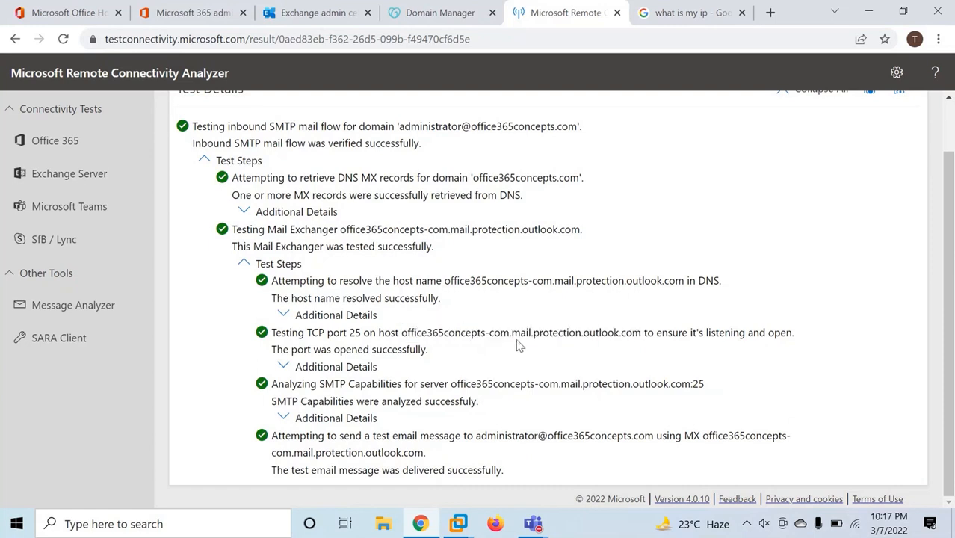
pyautogui.moveTo(423, 331); pyautogui.dragTo(642, 336)
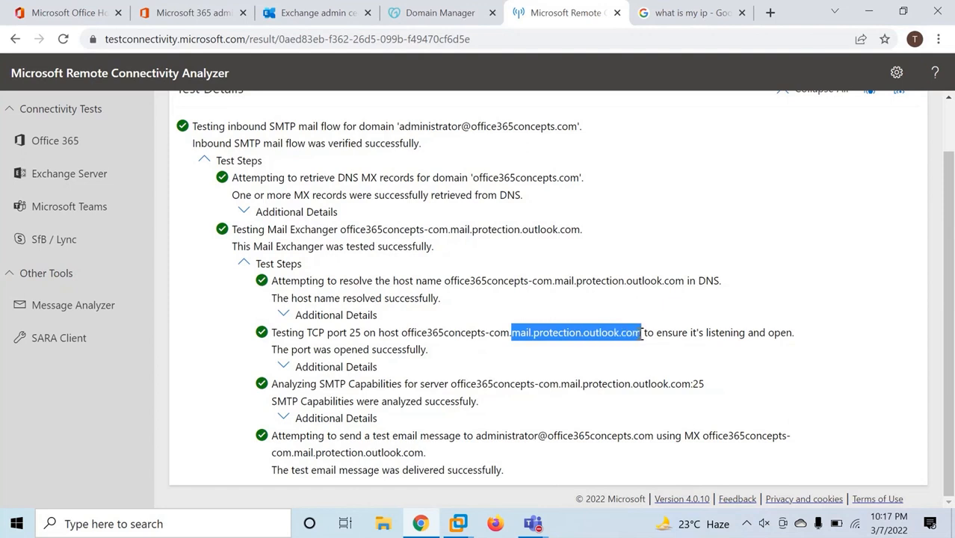
pyautogui.click(587, 358)
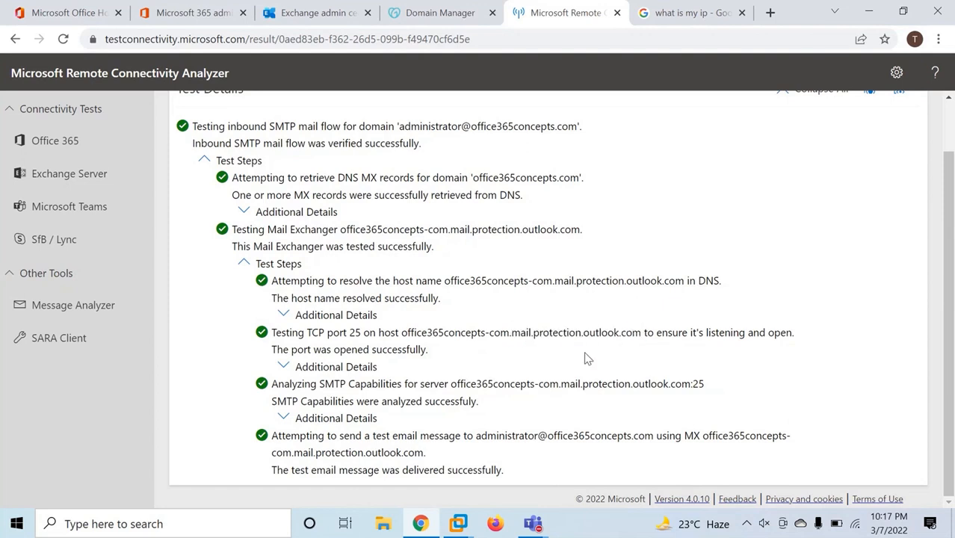
pyautogui.scroll(2, 583, 350)
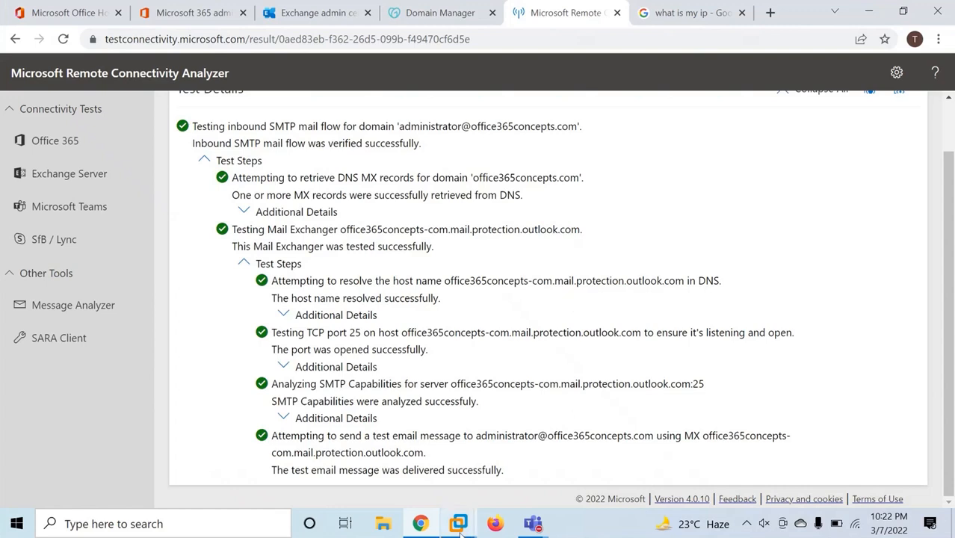
# On the Exchange server, review the Default Frontend EXCHANGE receive connector in mail flow
pyautogui.moveTo(470, 533)
pyautogui.click(514, 440)
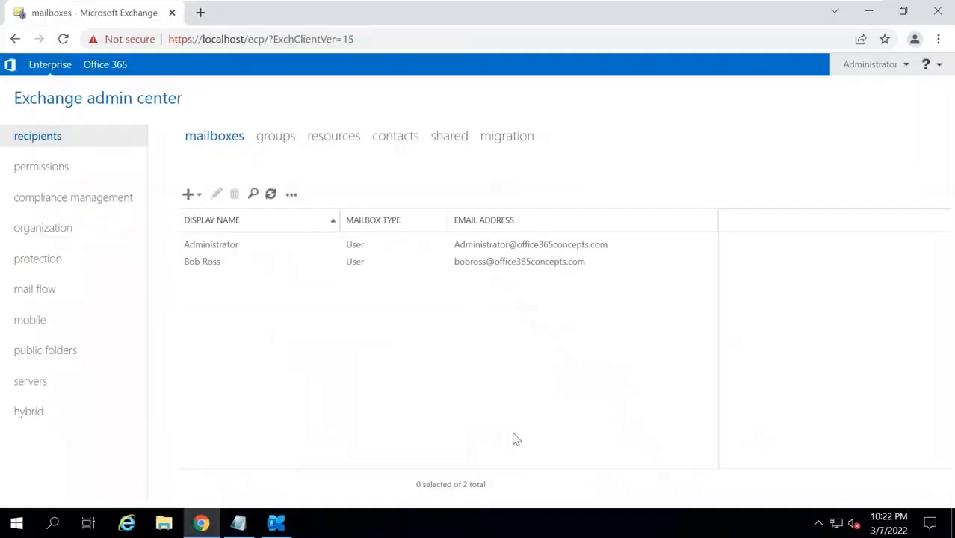
pyautogui.click(59, 292)
pyautogui.click(617, 139)
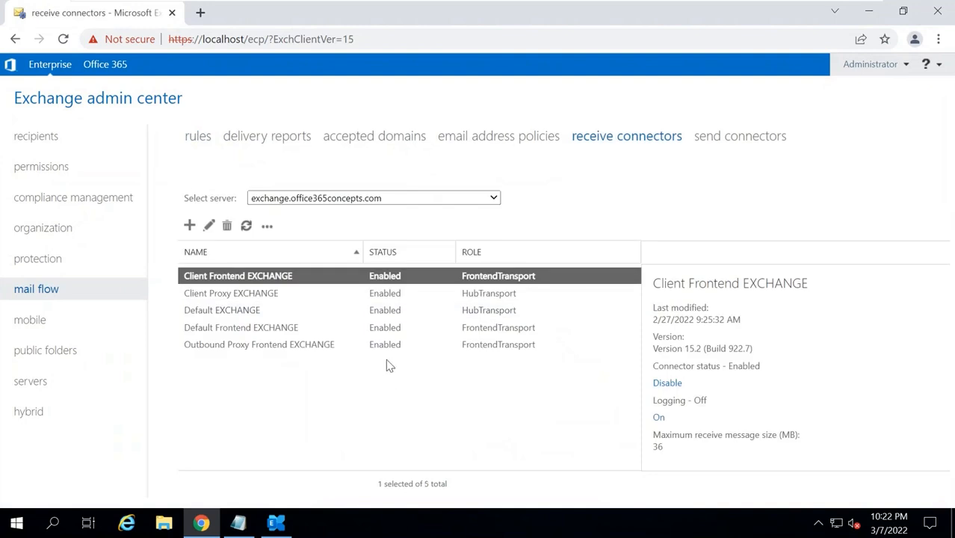
pyautogui.click(258, 328)
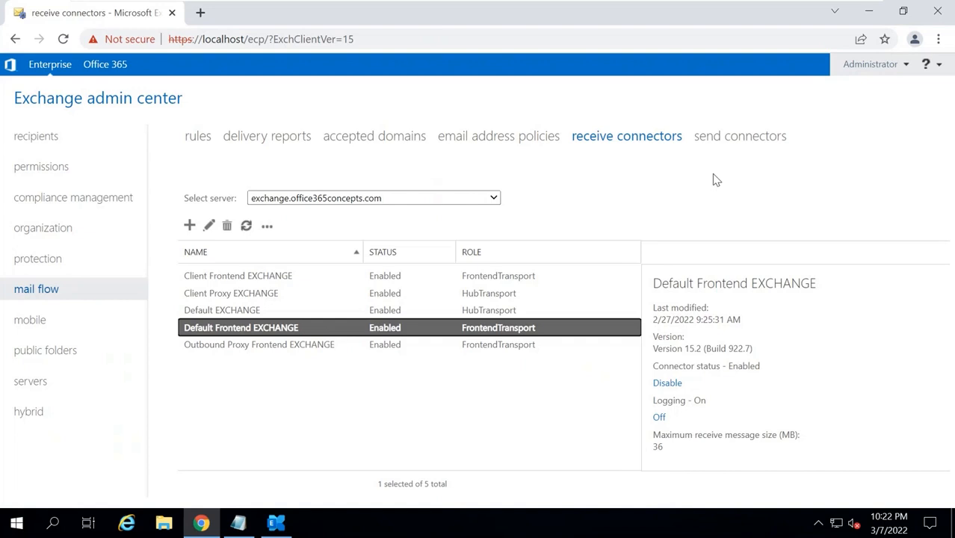
# Inspect the To Internet send connector, then disable it and confirm the warning
pyautogui.click(722, 143)
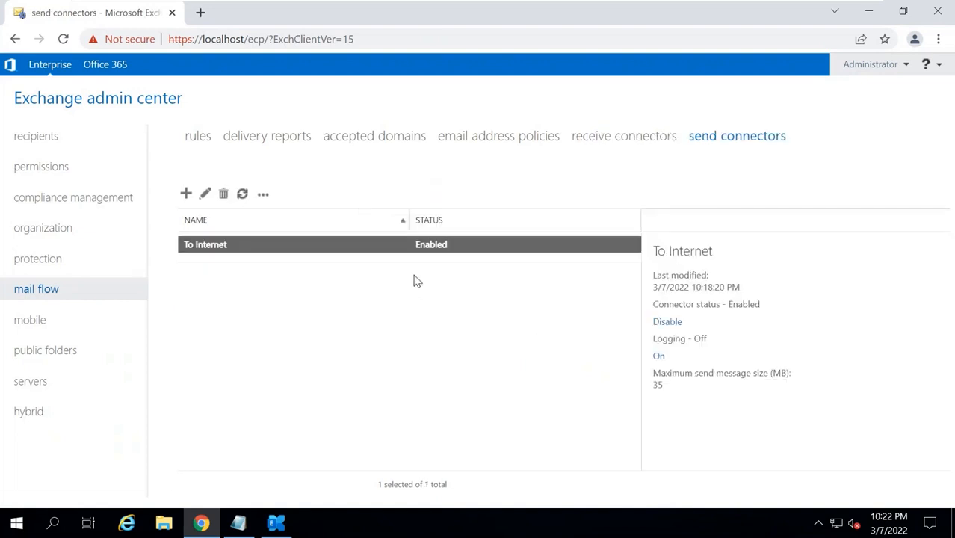
pyautogui.doubleClick(253, 252)
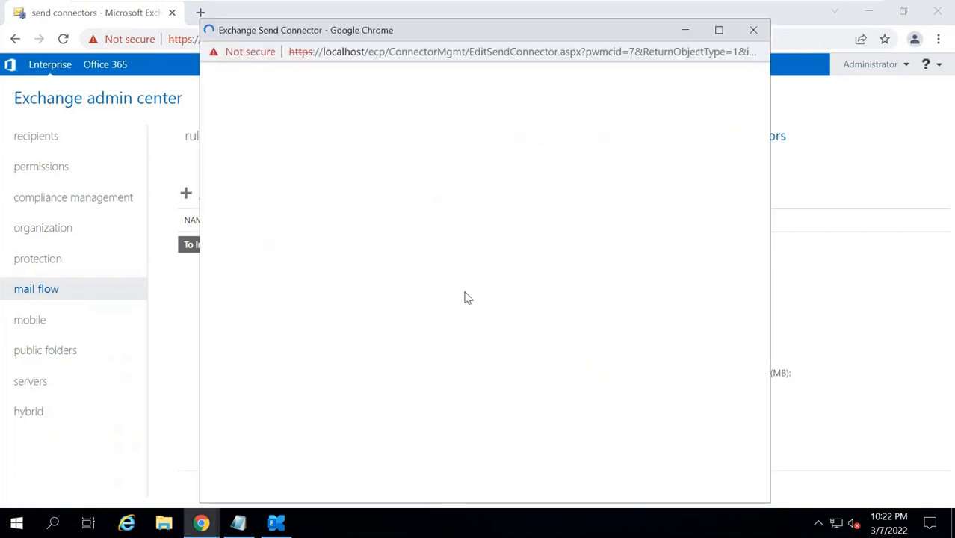
pyautogui.click(753, 29)
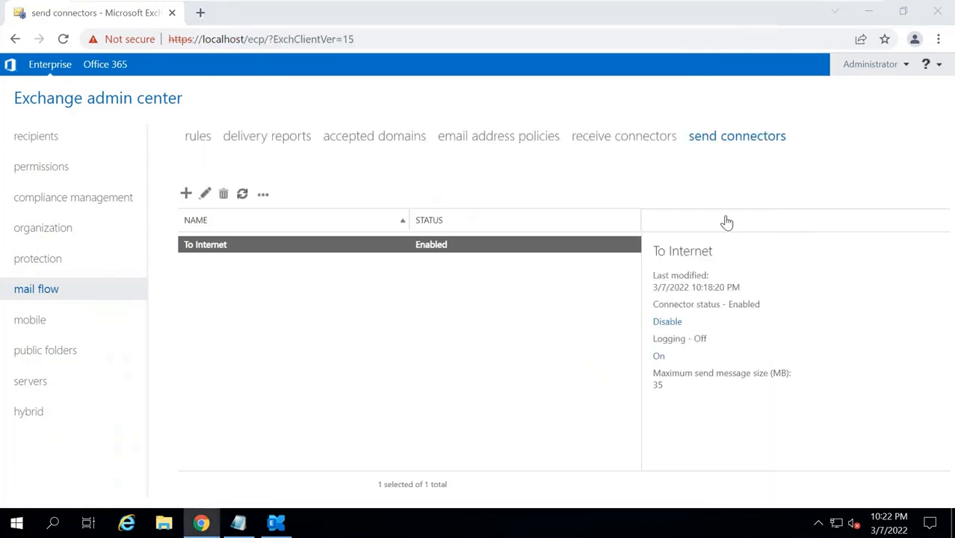
pyautogui.click(667, 321)
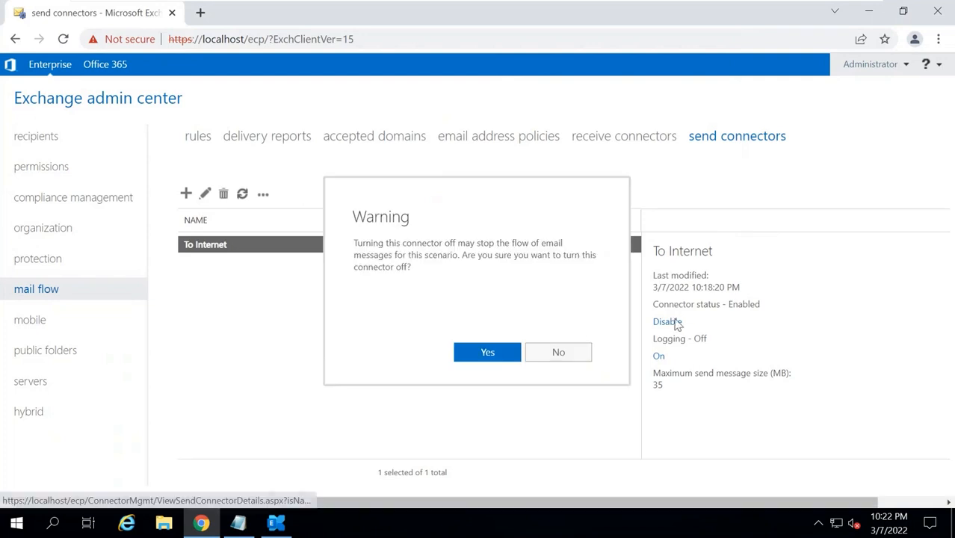
pyautogui.click(487, 353)
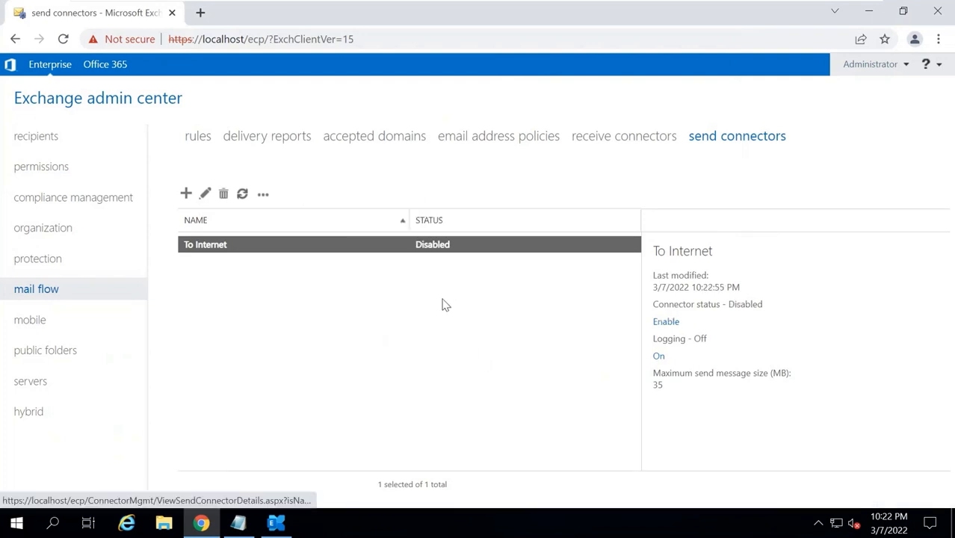
pyautogui.click(277, 524)
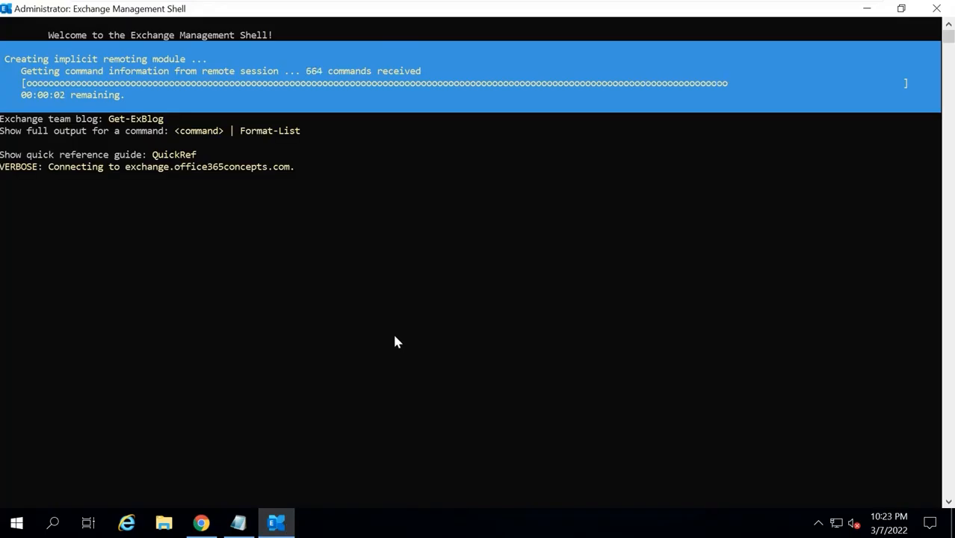
# Review the New-SendConnector command's AddressSpaces * and mail.office365concepts.com FQDN in Notepad, then leave the VM
pyautogui.click(239, 523)
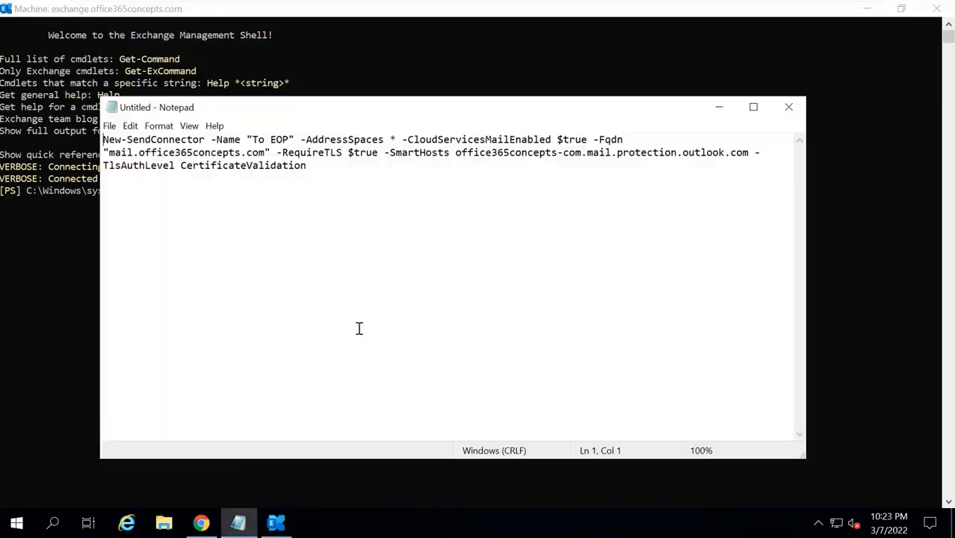
pyautogui.moveTo(108, 140); pyautogui.dragTo(277, 140)
pyautogui.click(283, 140)
pyautogui.moveTo(396, 140); pyautogui.dragTo(307, 139)
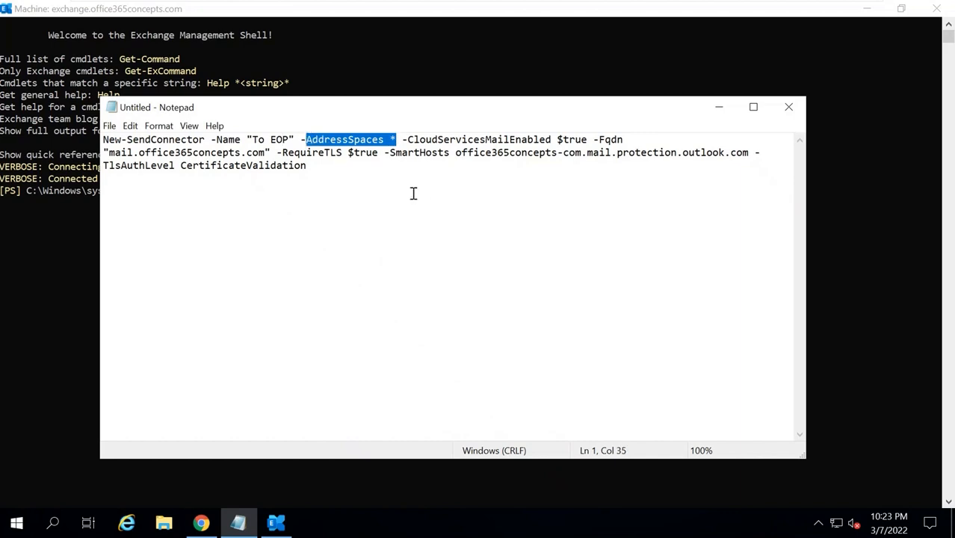
pyautogui.moveTo(109, 152); pyautogui.dragTo(748, 154)
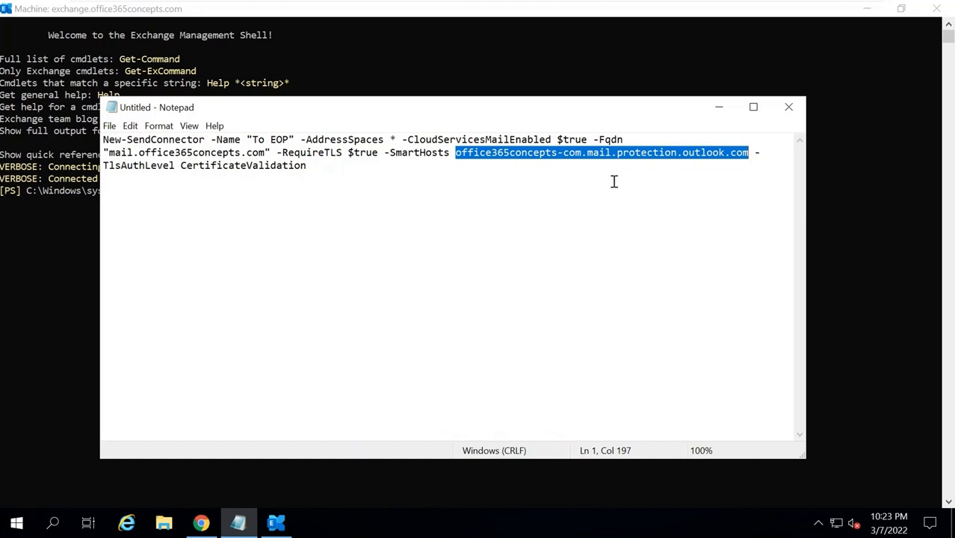
pyautogui.moveTo(790, 6)
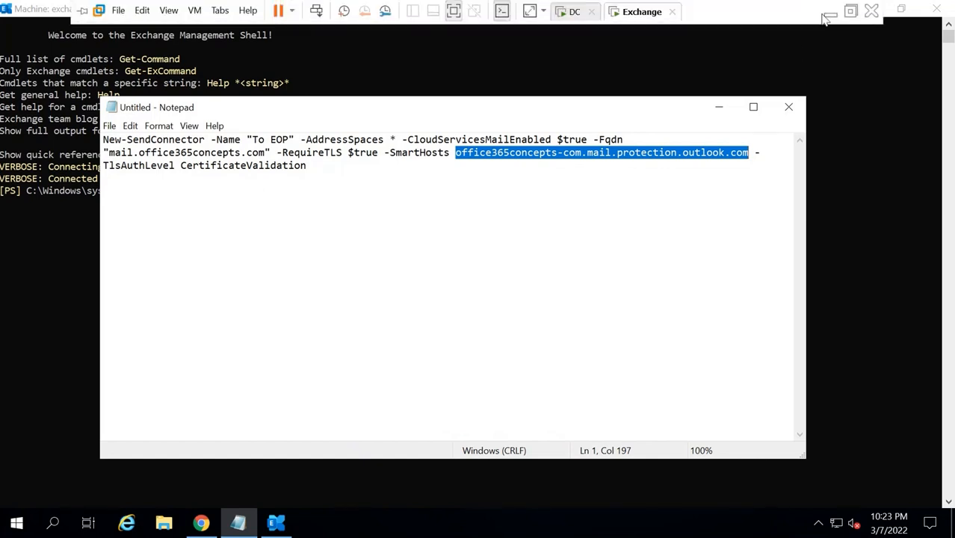
pyautogui.click(830, 12)
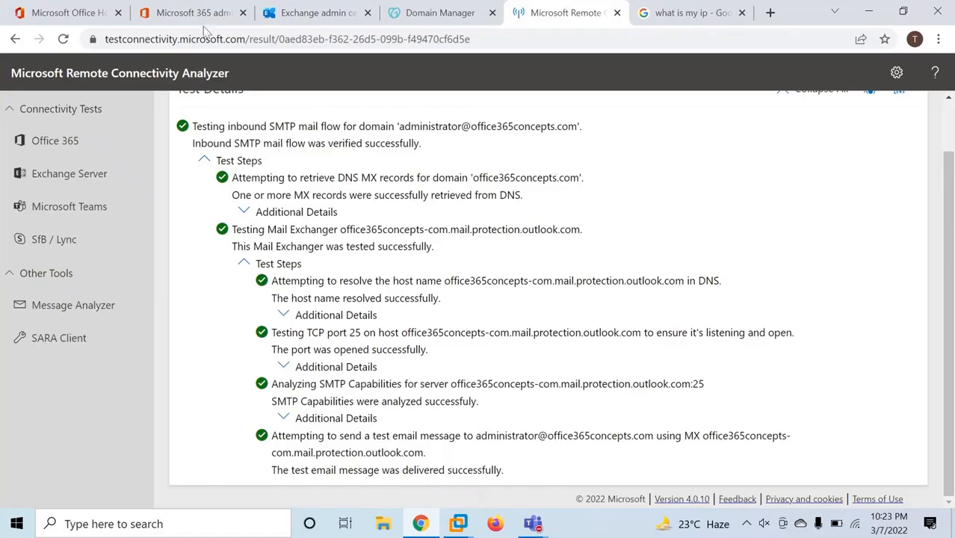
# Inspect the domain's MX record in Microsoft 365 DNS records, then return to the Exchange VM
pyautogui.click(206, 13)
pyautogui.click(333, 249)
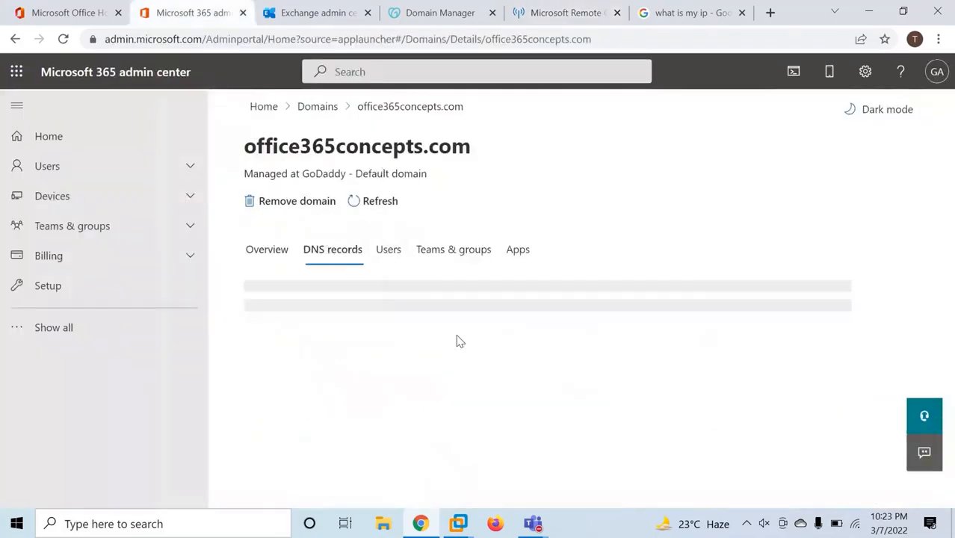
pyautogui.scroll(-4, 551, 336)
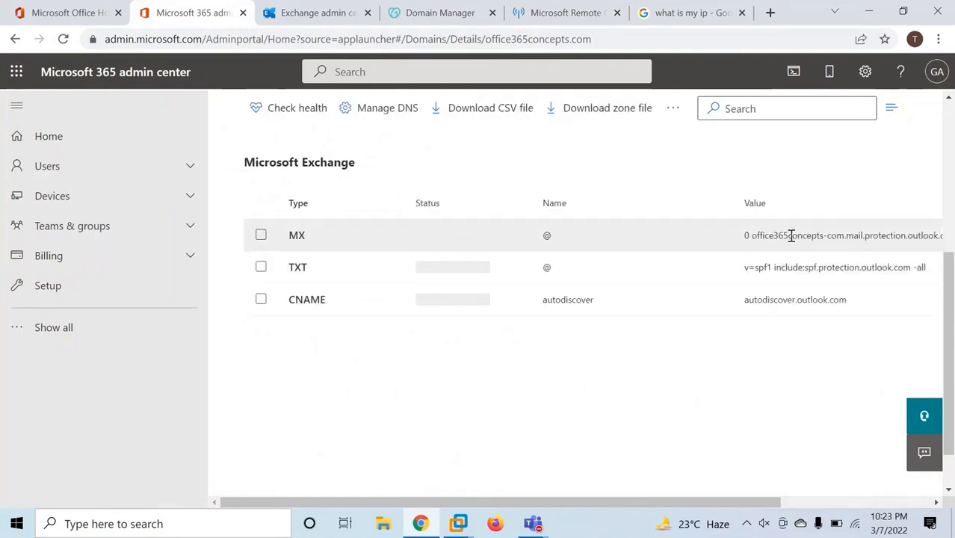
pyautogui.click(792, 236)
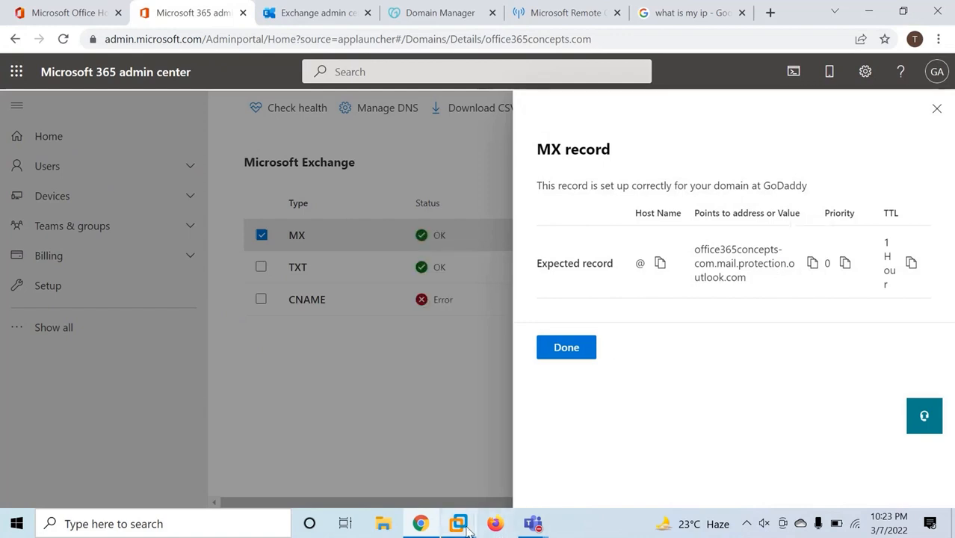
pyautogui.moveTo(458, 523)
pyautogui.click(524, 437)
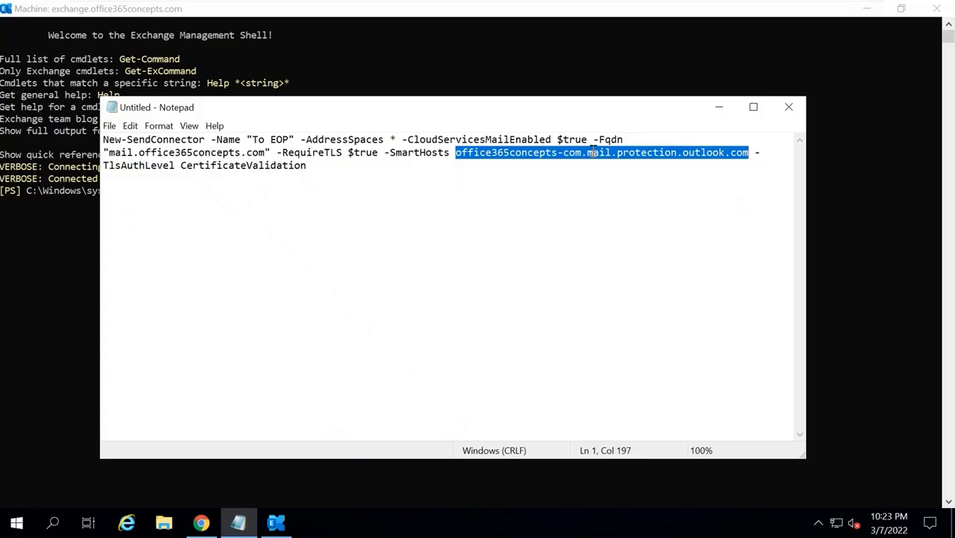
# Paste and run the New-SendConnector command, creating To EOP with address space smtp:*;1, enabled
pyautogui.moveTo(322, 172); pyautogui.dragTo(34, 115)
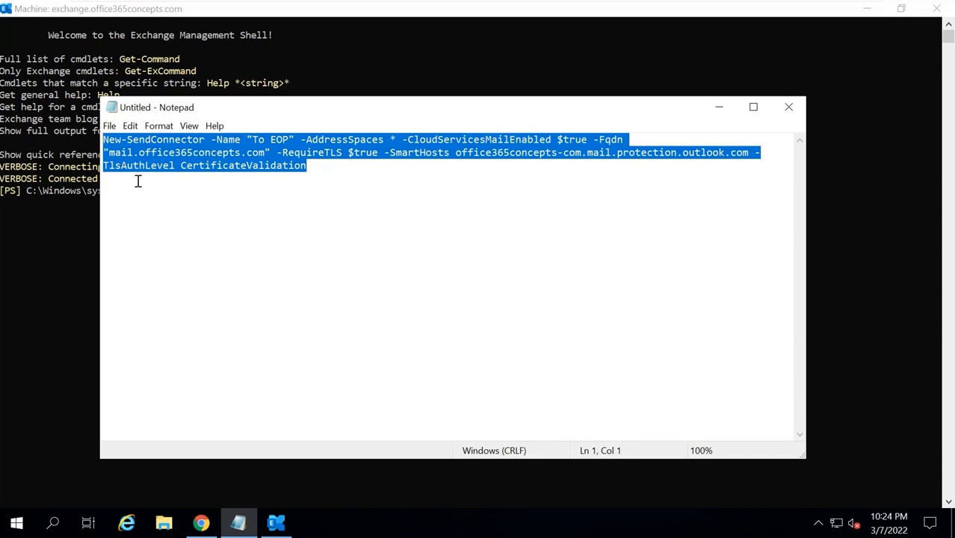
pyautogui.click(51, 219)
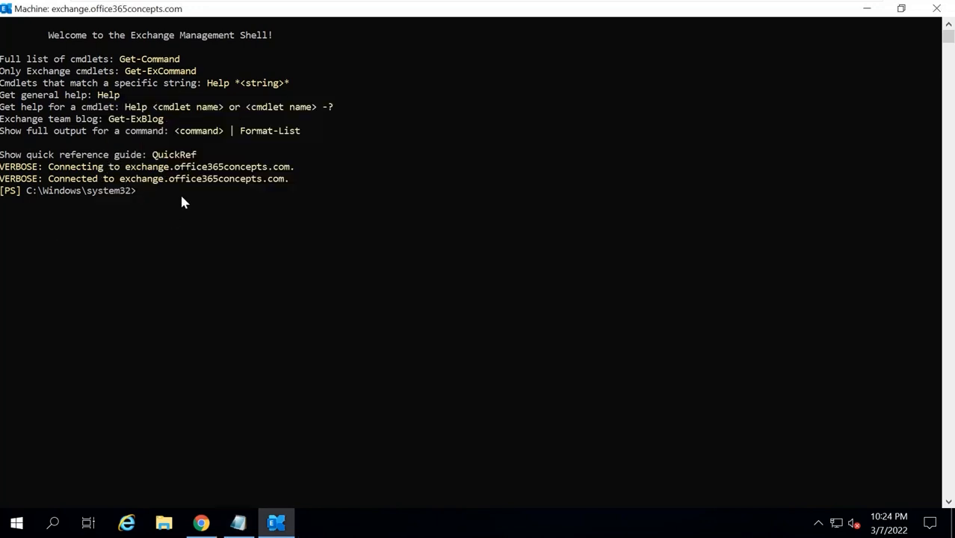
pyautogui.rightClick(179, 192)
pyautogui.press('Return')
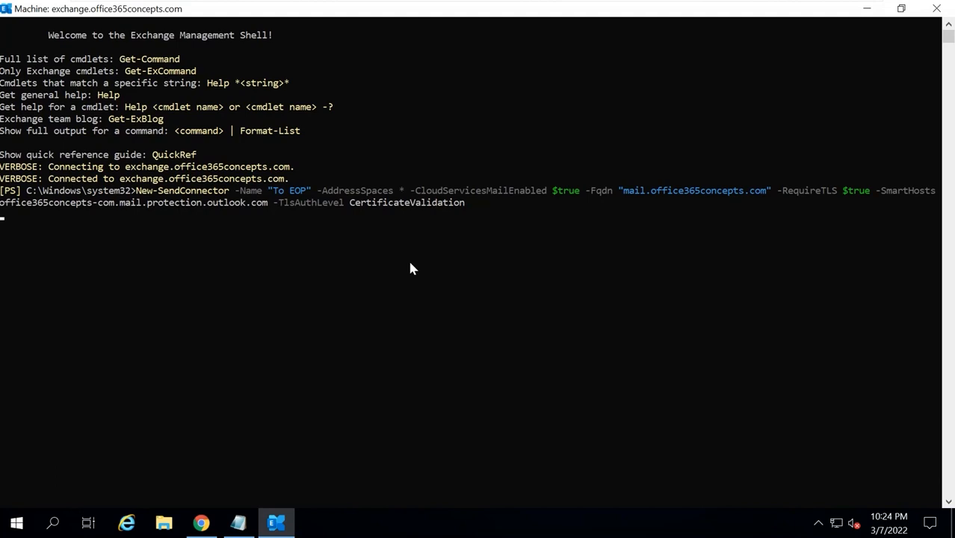
pyautogui.click(146, 290)
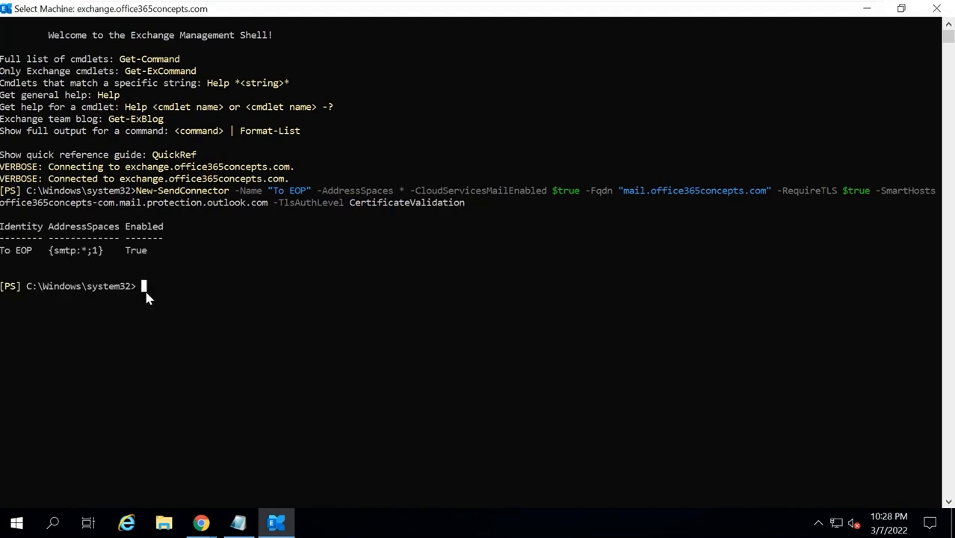
pyautogui.moveTo(2, 252); pyautogui.dragTo(36, 254)
pyautogui.click(130, 287)
# Send a Gmail message with subject 'test email' to the on-premises user's office365concepts.com address
pyautogui.click(830, 13)
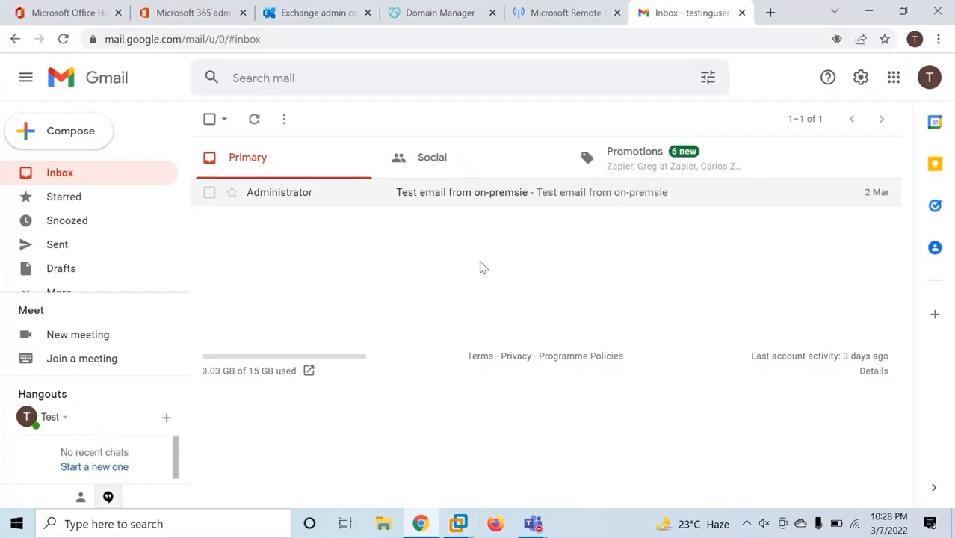
pyautogui.click(78, 144)
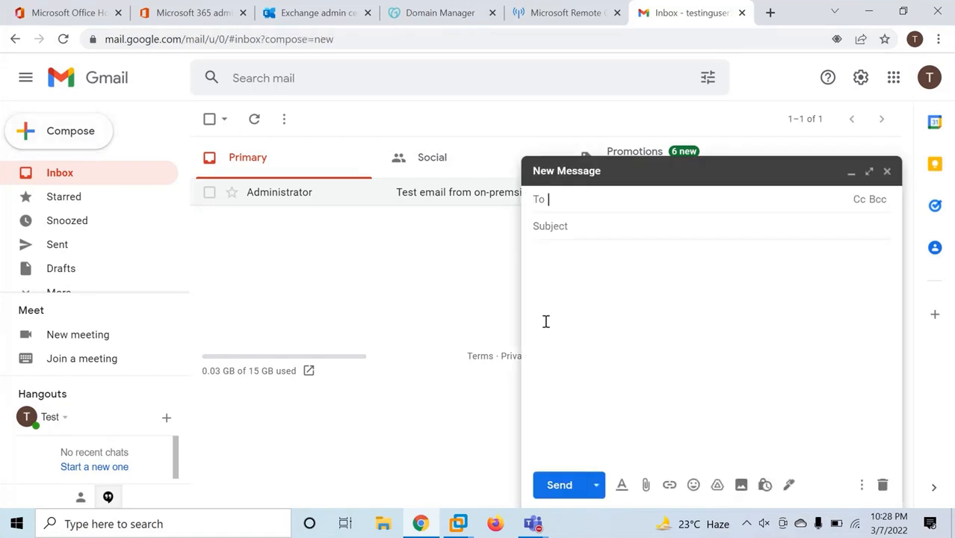
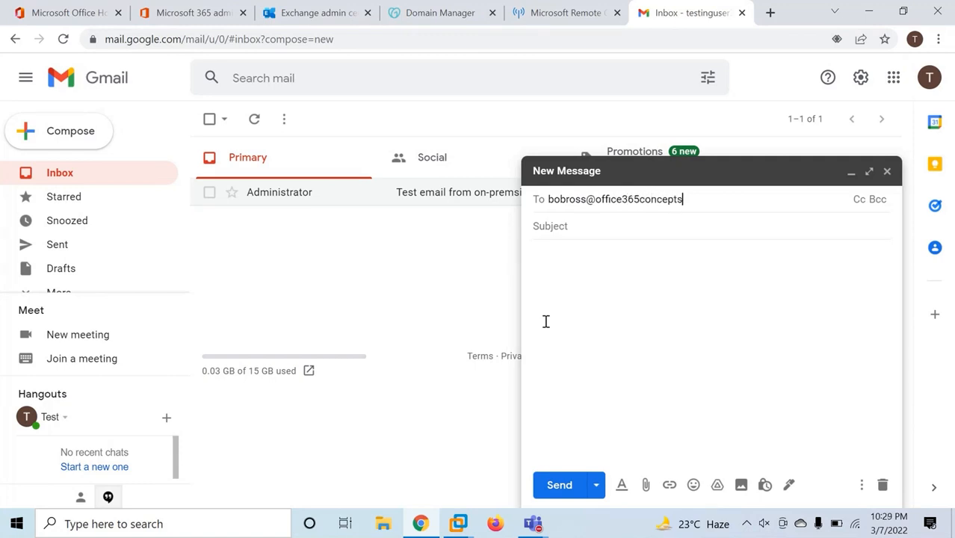
pyautogui.press('Tab')
pyautogui.write('test ema')
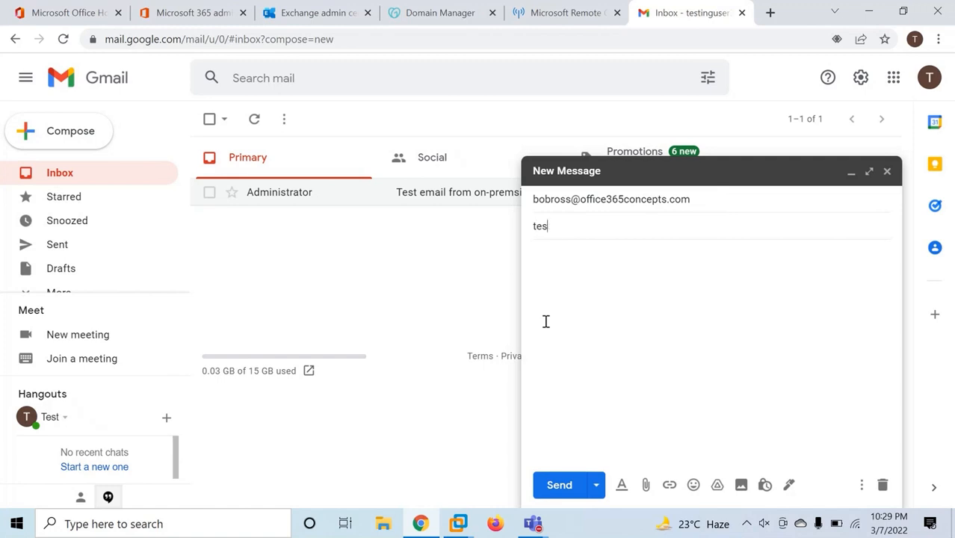
pyautogui.press('Tab')
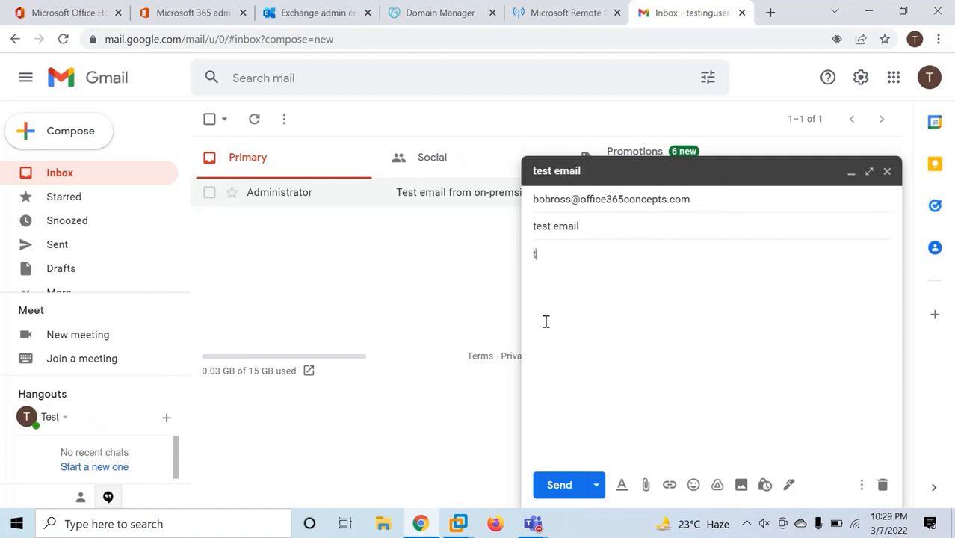
pyautogui.click(559, 486)
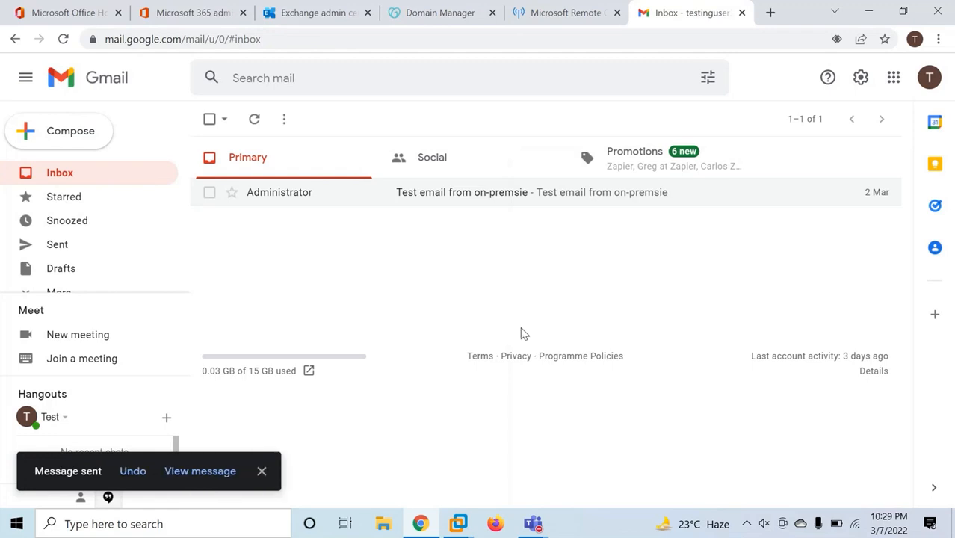
# In Outlook Web App, open the connector validation test message and note its subject
pyautogui.click(527, 437)
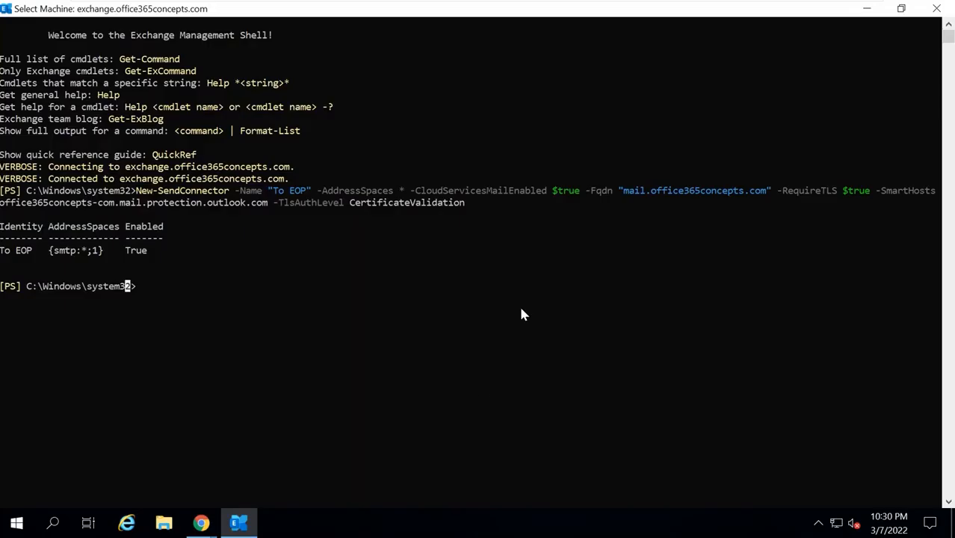
pyautogui.click(867, 8)
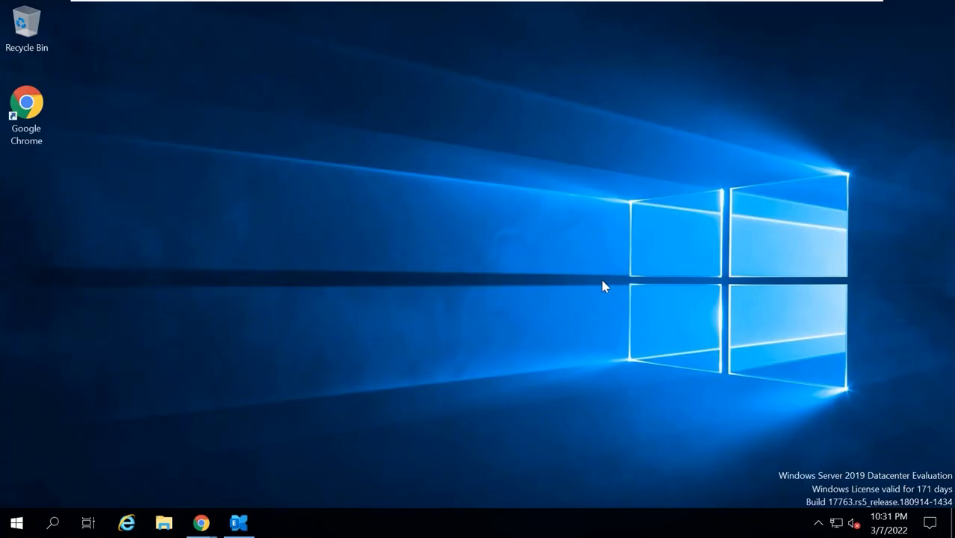
pyautogui.click(298, 463)
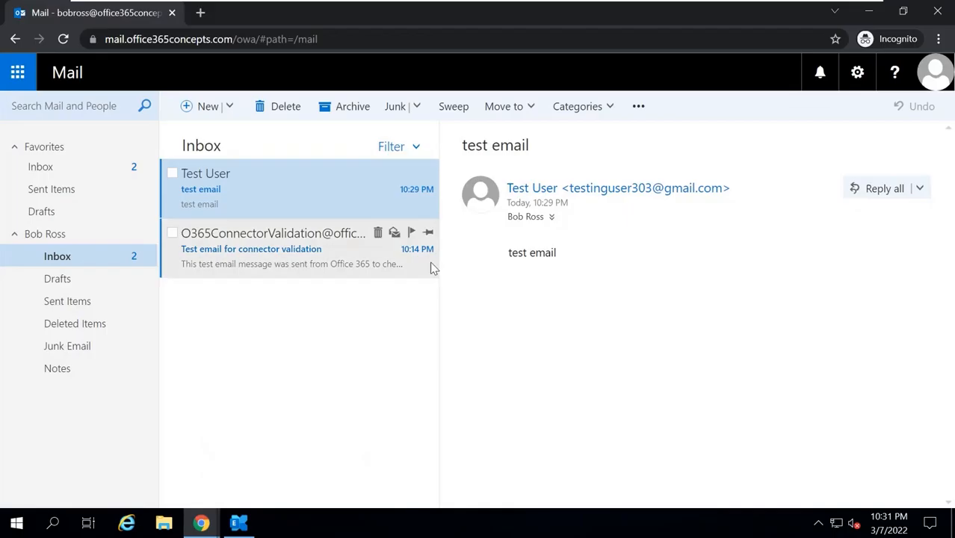
pyautogui.click(288, 269)
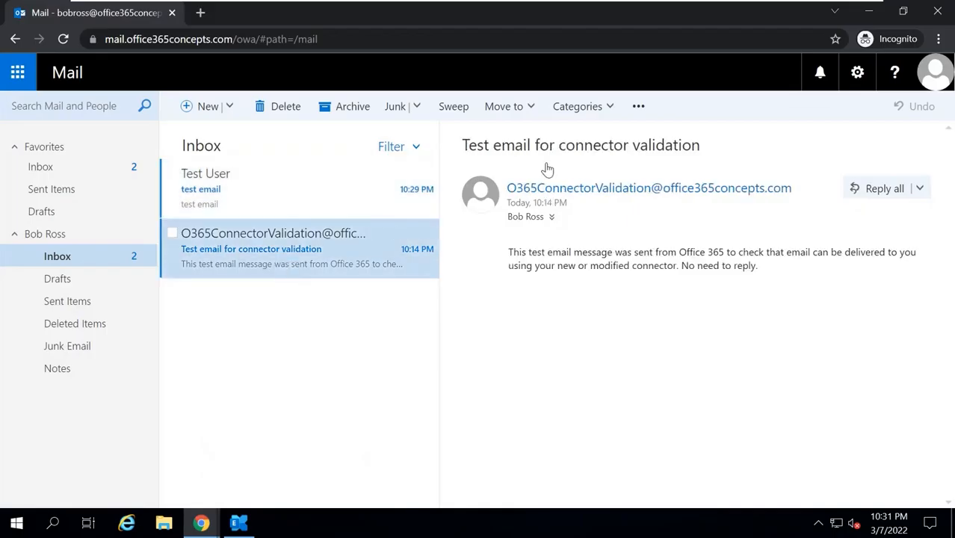
pyautogui.moveTo(558, 146); pyautogui.dragTo(707, 151)
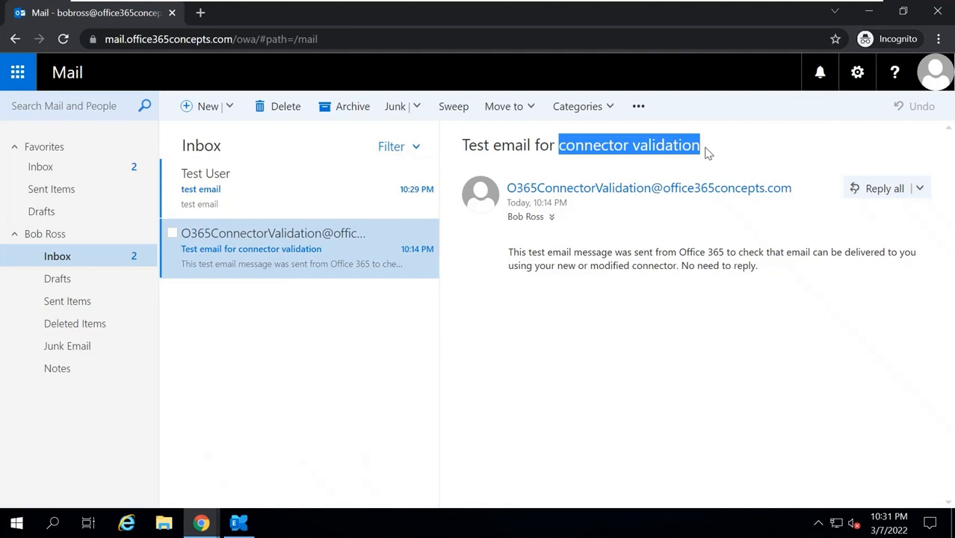
# Select the Gmail test email's full message headers, close details, and return to the host browser
pyautogui.click(297, 180)
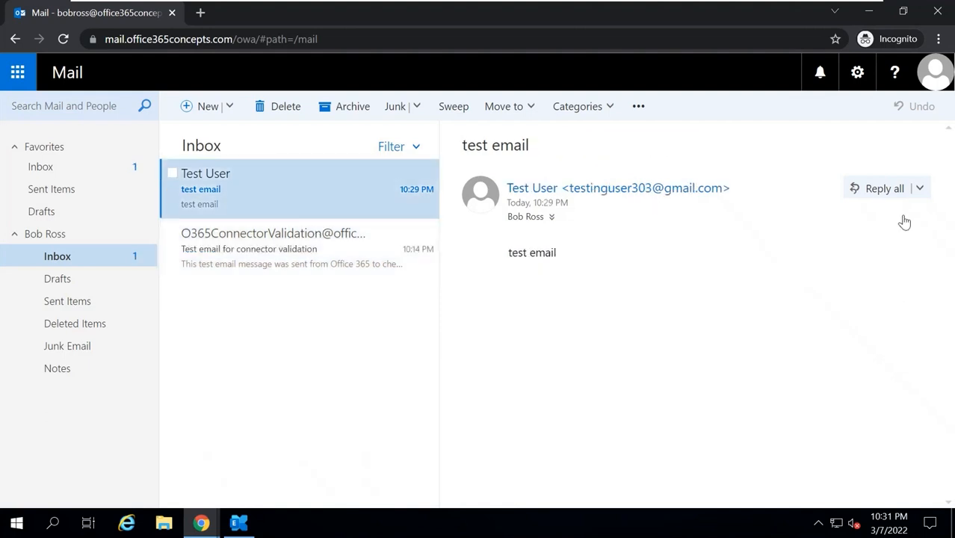
pyautogui.click(920, 189)
pyautogui.click(823, 363)
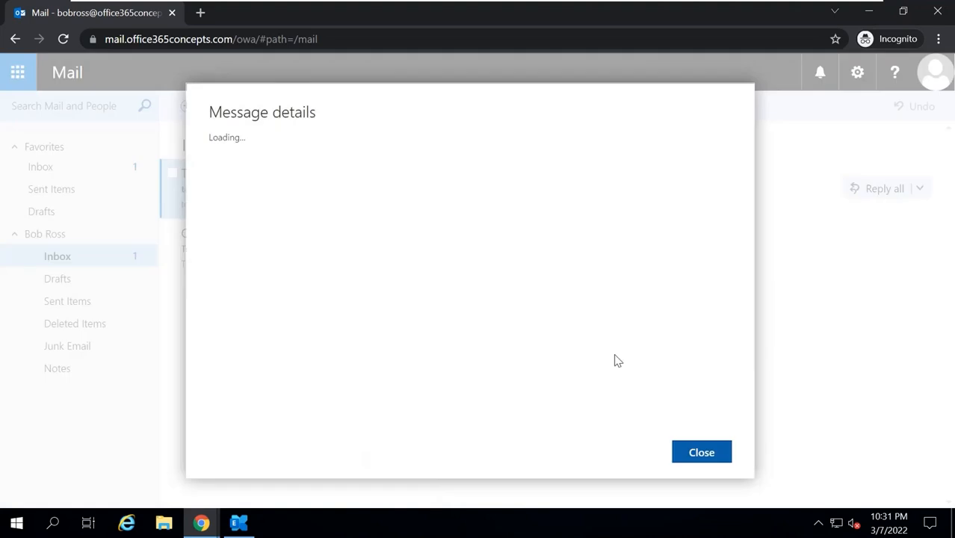
pyautogui.hotkey('ctrl', 'a')
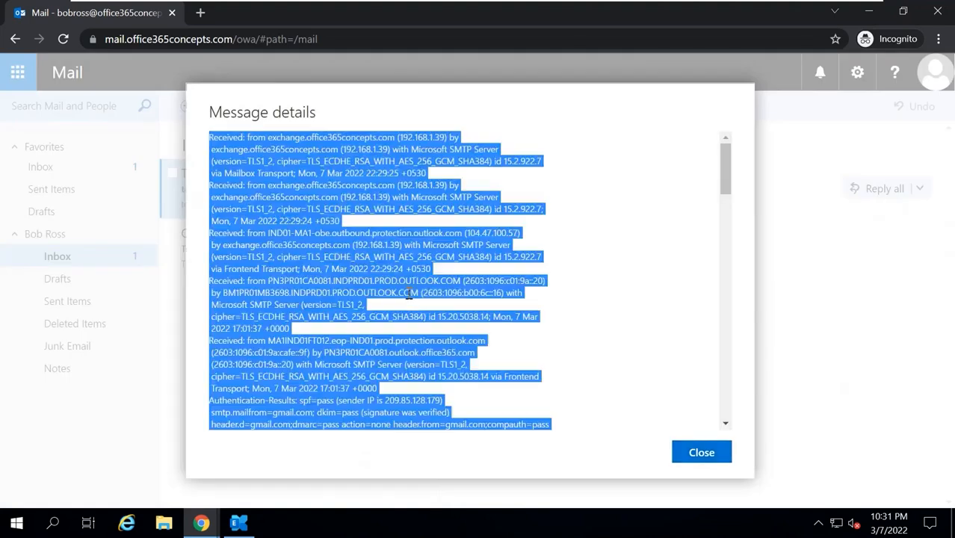
pyautogui.click(701, 453)
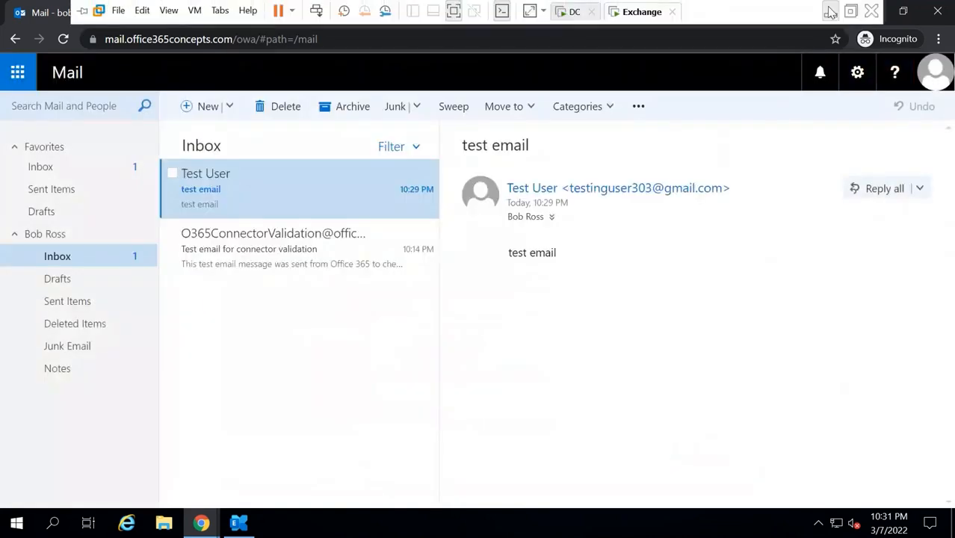
pyautogui.click(832, 10)
pyautogui.click(317, 15)
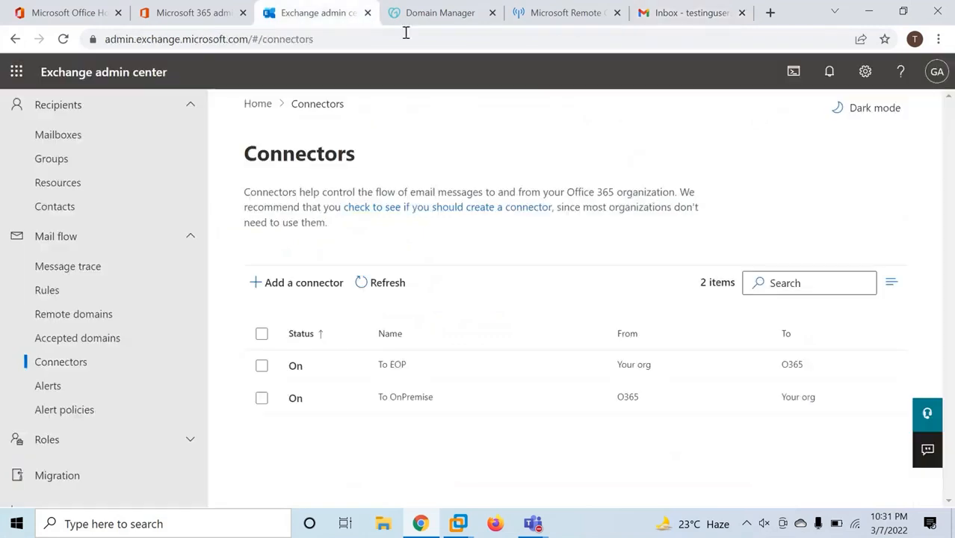
# Paste the copied headers into Message Header Analyzer and analyze them
pyautogui.click(561, 18)
pyautogui.click(84, 305)
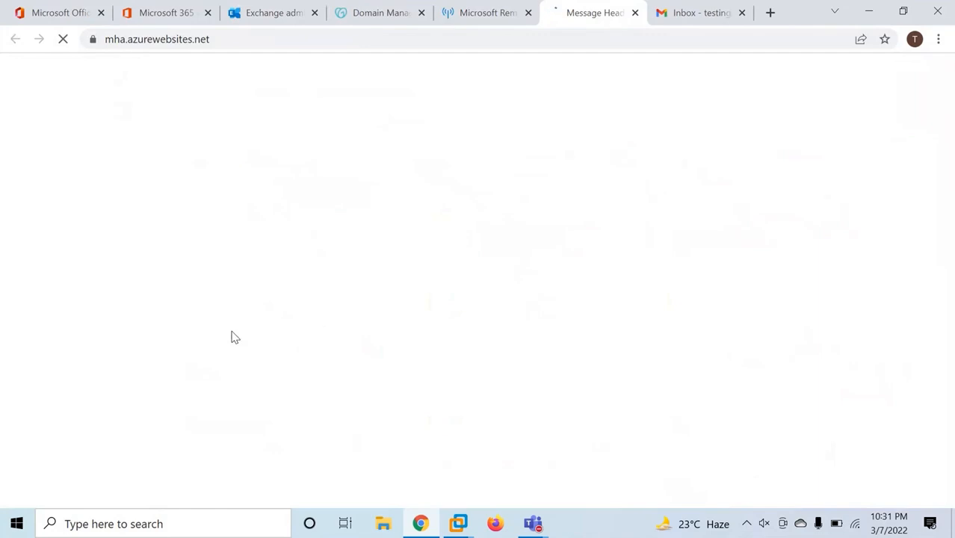
pyautogui.click(166, 254)
pyautogui.hotkey('ctrl', 'v')
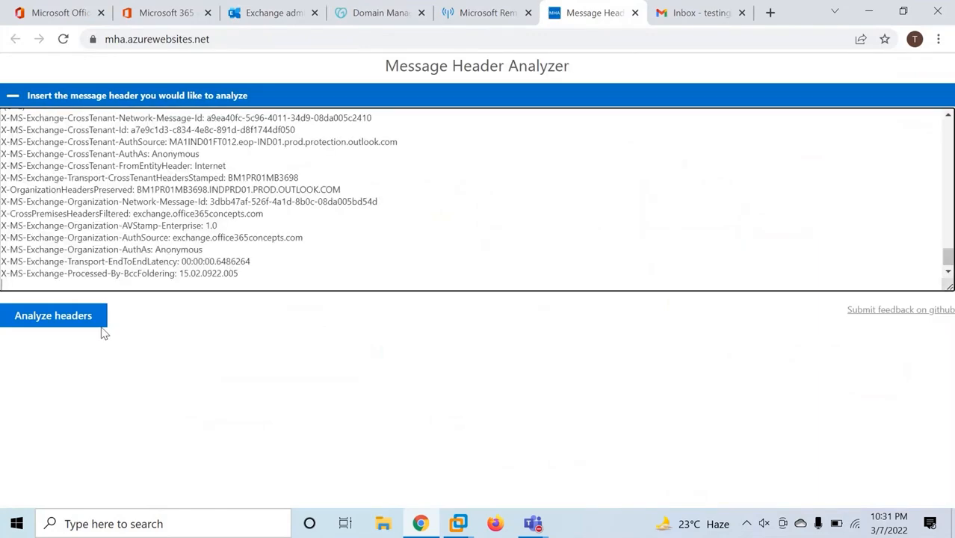
pyautogui.click(101, 326)
pyautogui.scroll(-3, 396, 408)
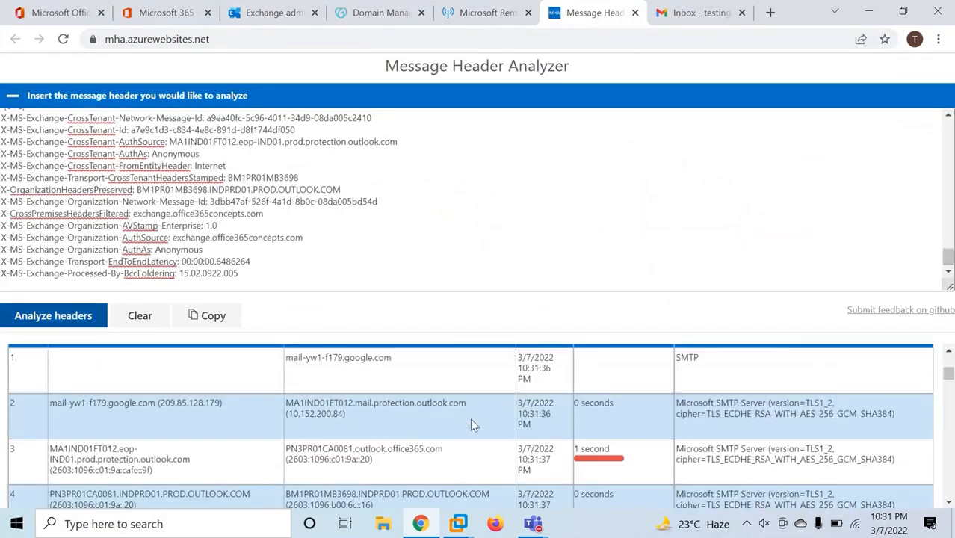
# Highlight the first two hops' receiving hosts, including mail.protection.outlook.com, and hop 2's TLS version
pyautogui.moveTo(408, 359); pyautogui.dragTo(284, 358)
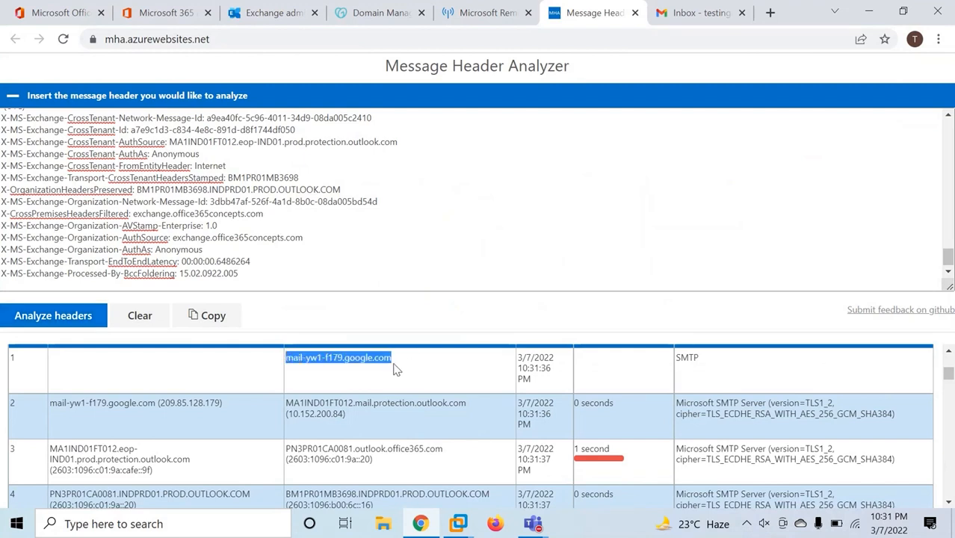
pyautogui.scroll(-1, 396, 381)
pyautogui.scroll(1, 394, 390)
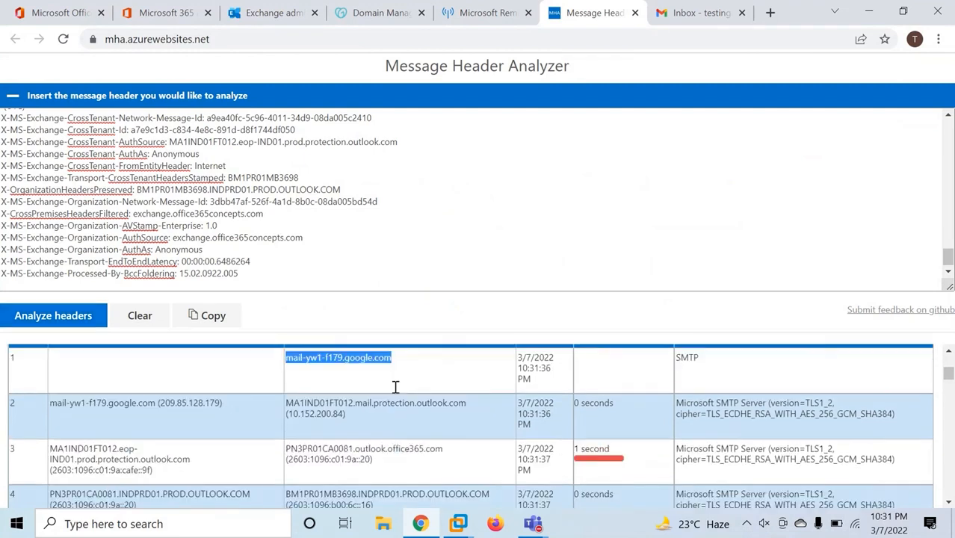
pyautogui.moveTo(306, 404); pyautogui.dragTo(479, 406)
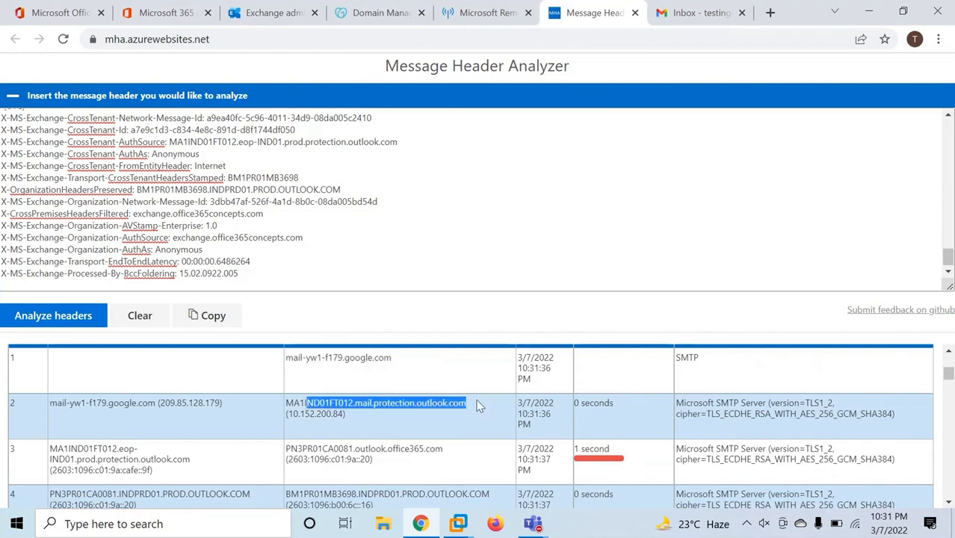
pyautogui.click(370, 408)
pyautogui.moveTo(361, 404); pyautogui.dragTo(479, 414)
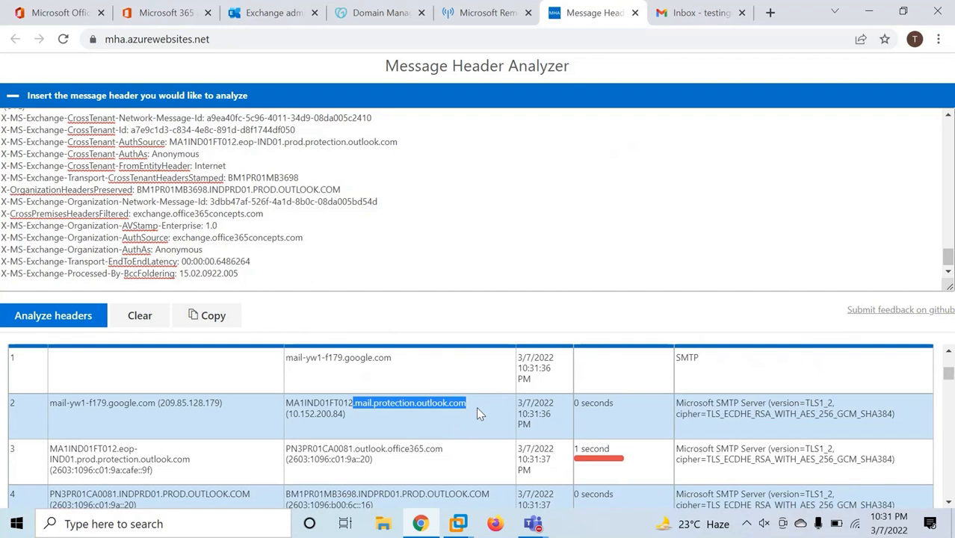
pyautogui.click(476, 407)
pyautogui.moveTo(806, 404); pyautogui.dragTo(830, 404)
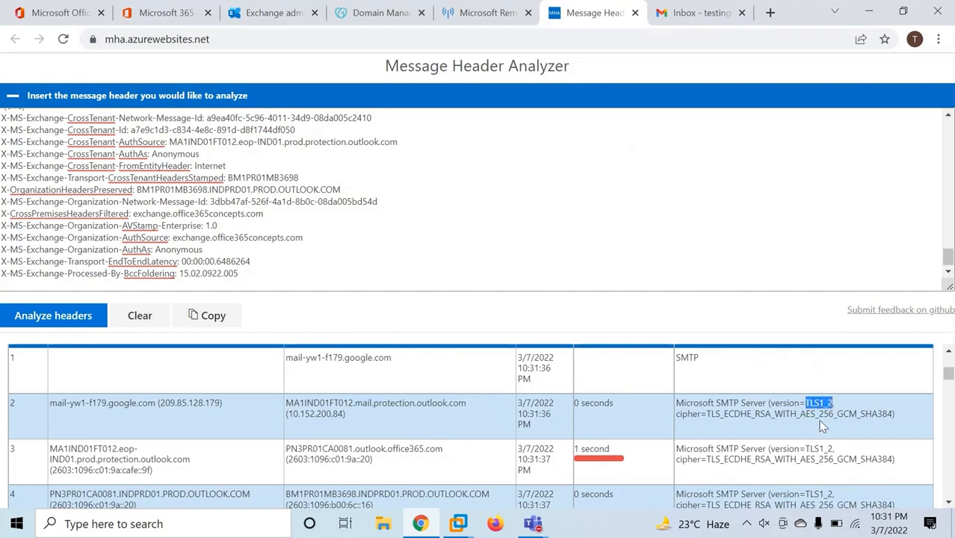
# Highlight hop 3's hosts and hop 5's receiving server exchange.office365concepts.com
pyautogui.scroll(-1, 573, 409)
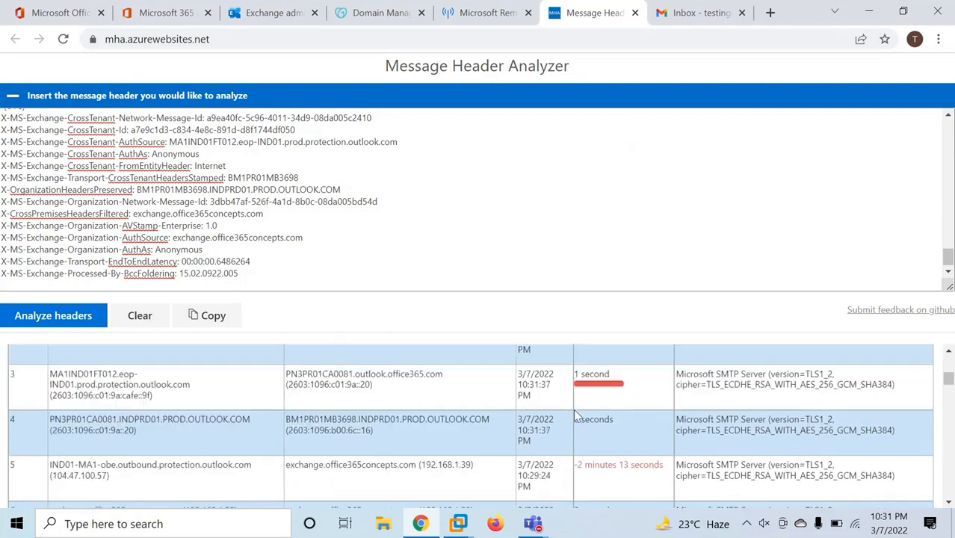
pyautogui.moveTo(64, 376); pyautogui.dragTo(424, 385)
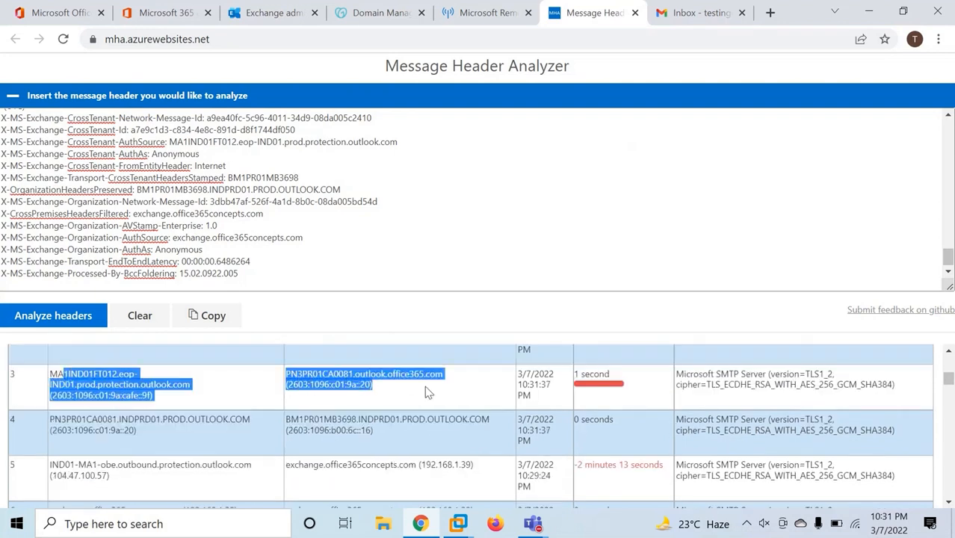
pyautogui.click(445, 393)
pyautogui.scroll(-1, 180, 420)
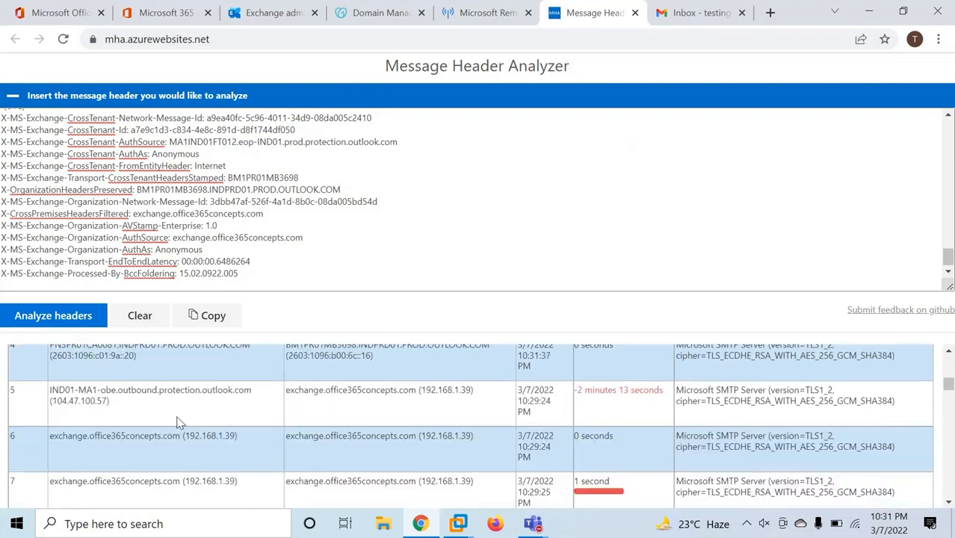
pyautogui.moveTo(290, 391); pyautogui.dragTo(486, 395)
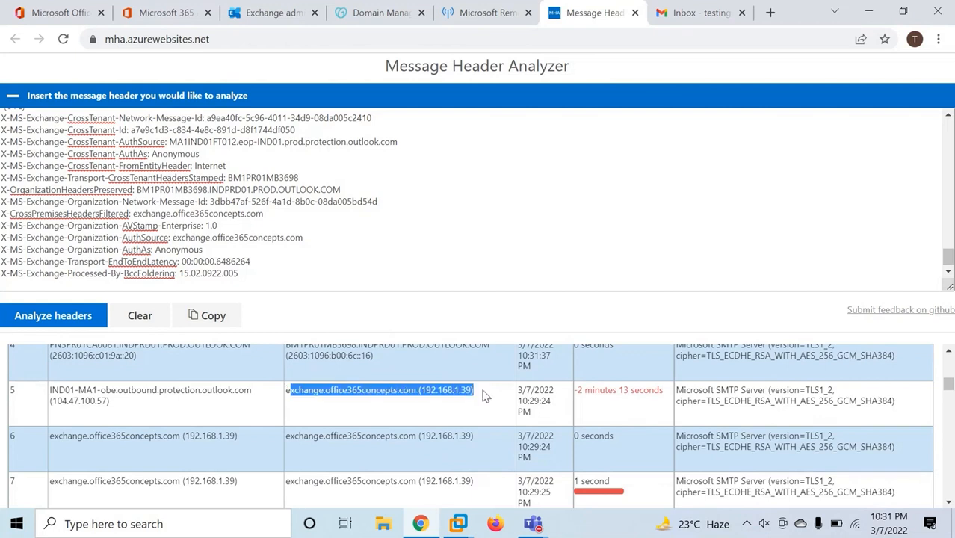
pyautogui.click(486, 395)
pyautogui.moveTo(286, 390); pyautogui.dragTo(419, 393)
pyautogui.click(458, 523)
# Run get-exchangeserver | fl *fqdn* to show exchange.office365concepts.com, then open File Explorer
pyautogui.click(490, 489)
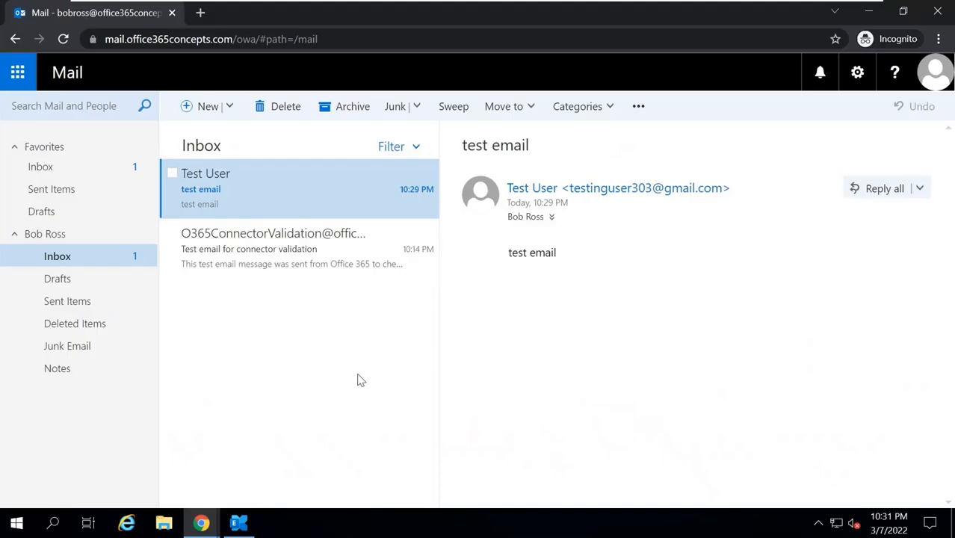
pyautogui.click(236, 523)
pyautogui.write('get')
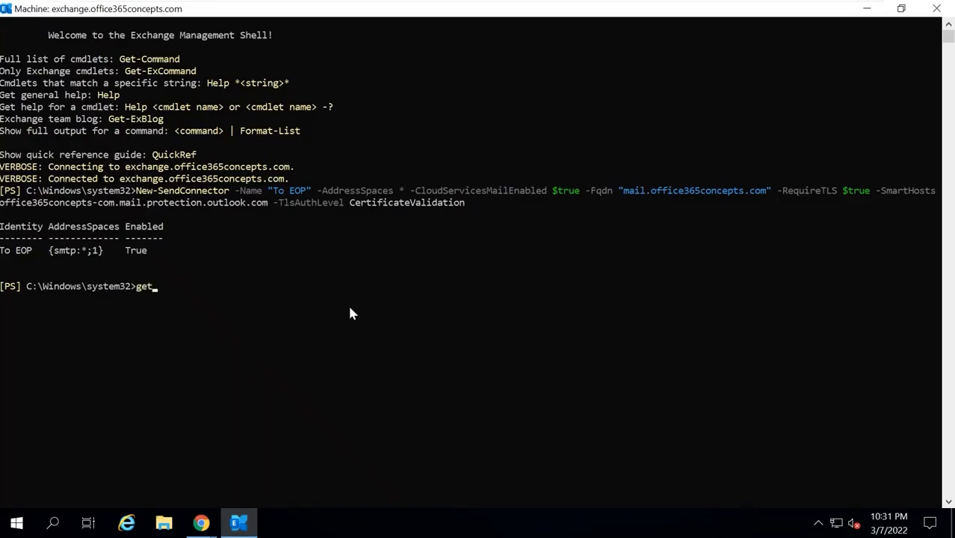
pyautogui.write('-exchangeserver | fl *fqdn*')
pyautogui.press('Return')
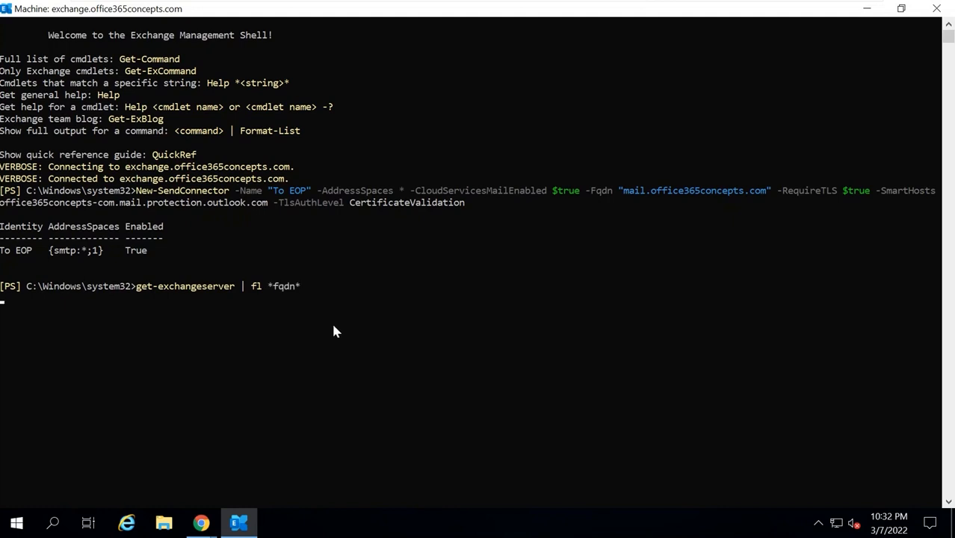
pyautogui.moveTo(39, 325); pyautogui.dragTo(201, 324)
pyautogui.click(198, 325)
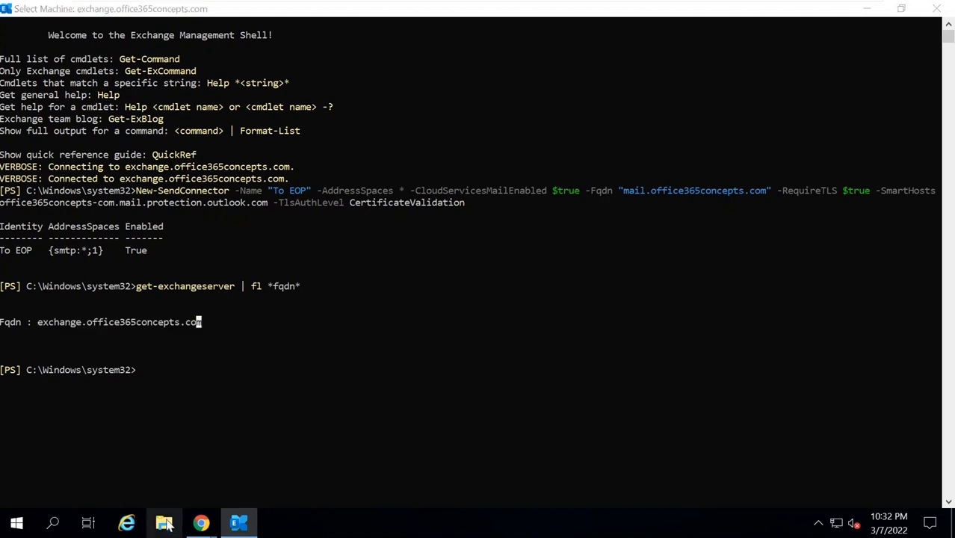
pyautogui.press('super+e')
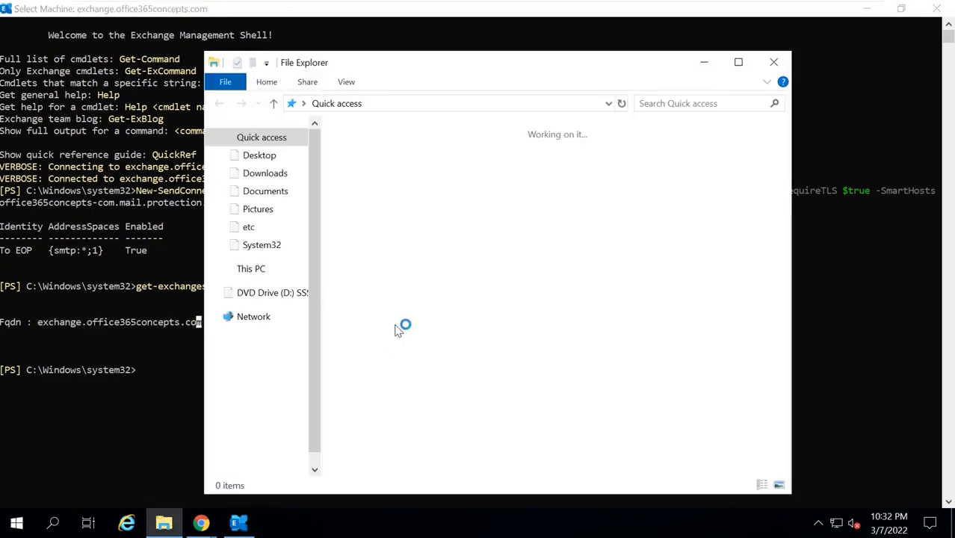
# Confirm in This PC's system properties that the full computer name is exchange.office365concepts.com, then minimize the VM
pyautogui.rightClick(255, 270)
pyautogui.click(314, 476)
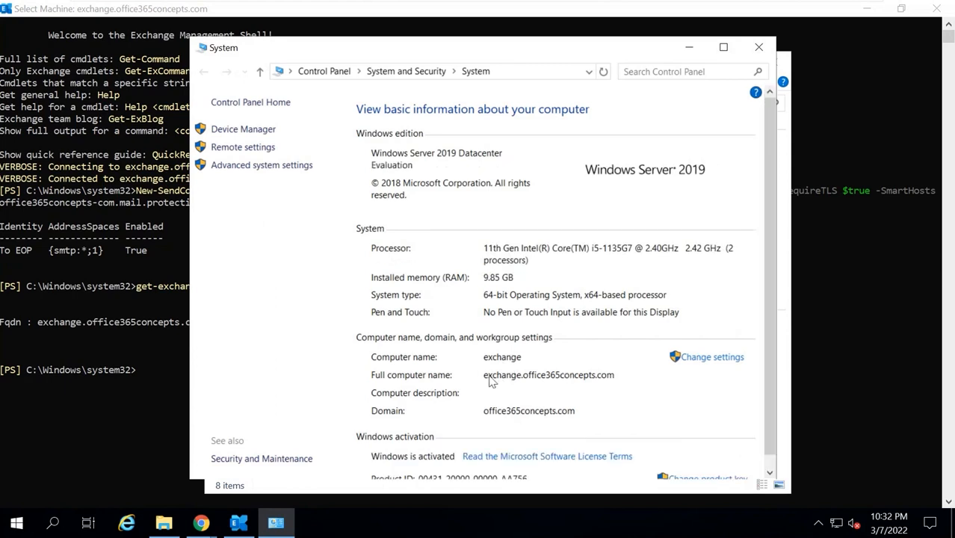
pyautogui.click(759, 47)
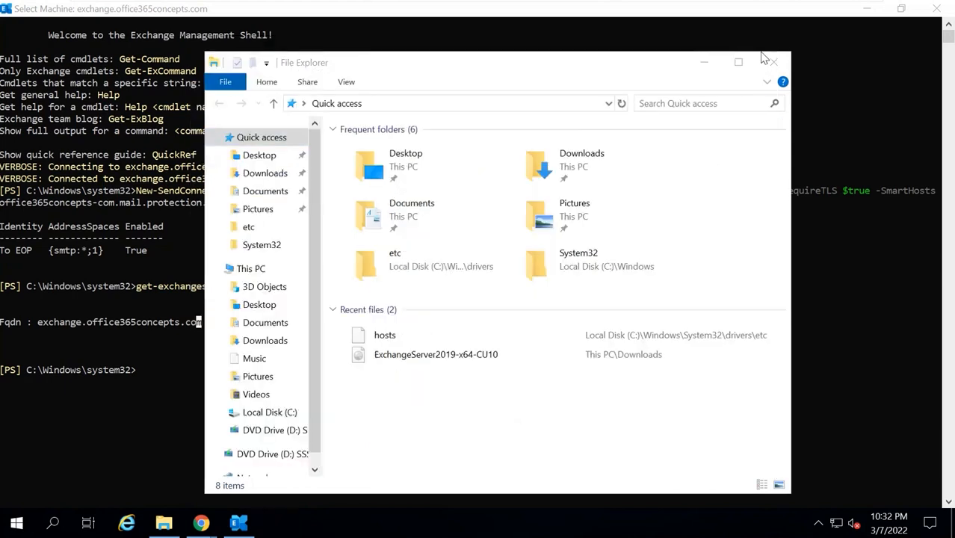
pyautogui.click(776, 57)
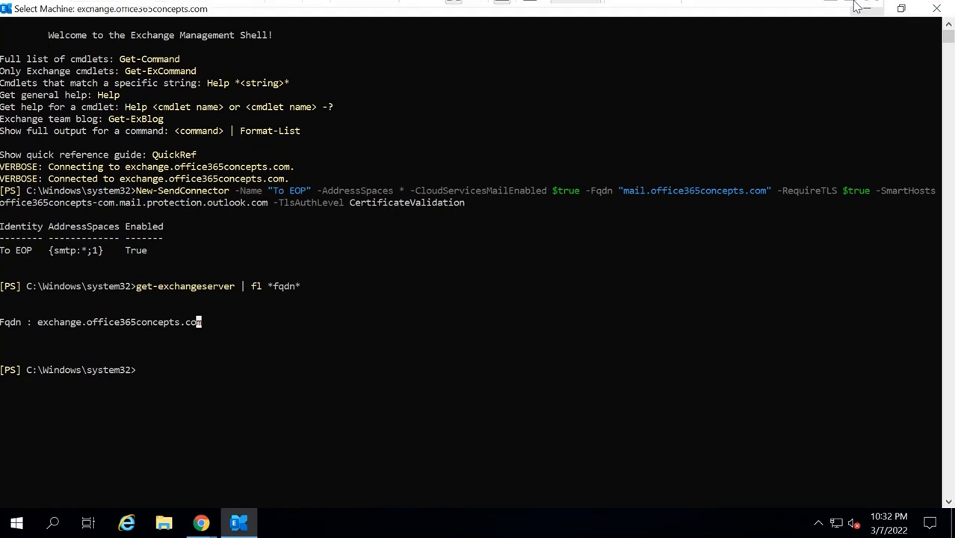
pyautogui.click(831, 18)
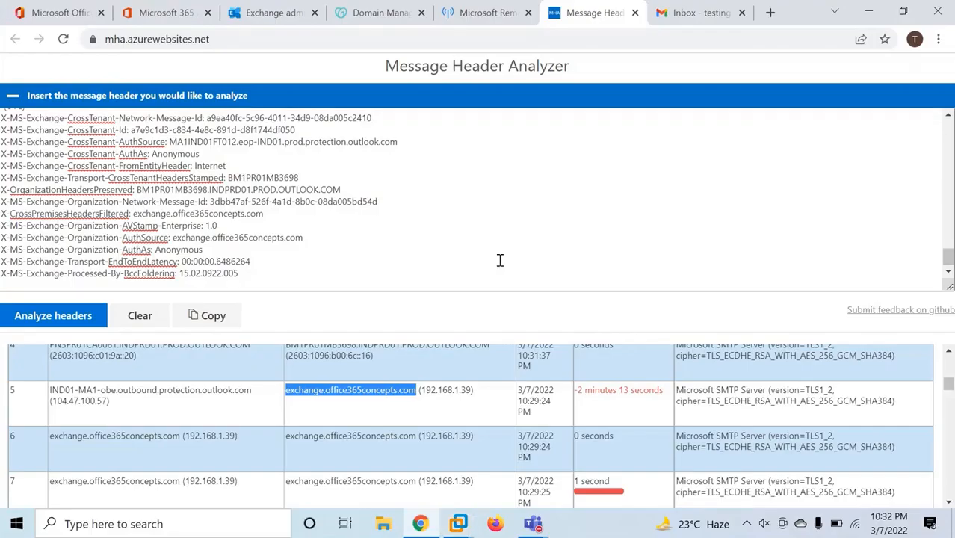
# Highlight hop 5's sending and receiving hosts, then scroll through hops 6–7 and the Forefront Antispam Report
pyautogui.moveTo(92, 393); pyautogui.dragTo(213, 394)
pyautogui.click(232, 398)
pyautogui.moveTo(287, 392); pyautogui.dragTo(422, 389)
pyautogui.scroll(-1, 430, 413)
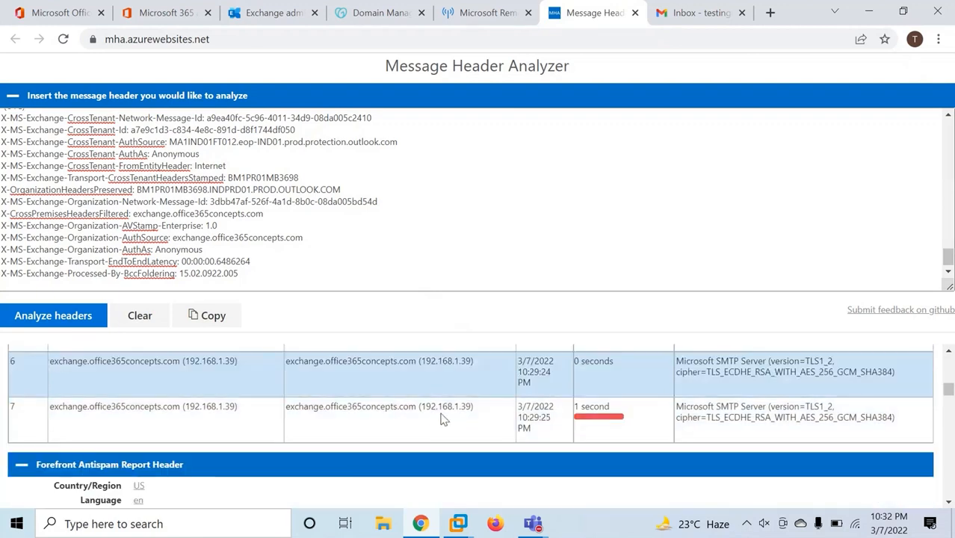
pyautogui.scroll(-2, 429, 407)
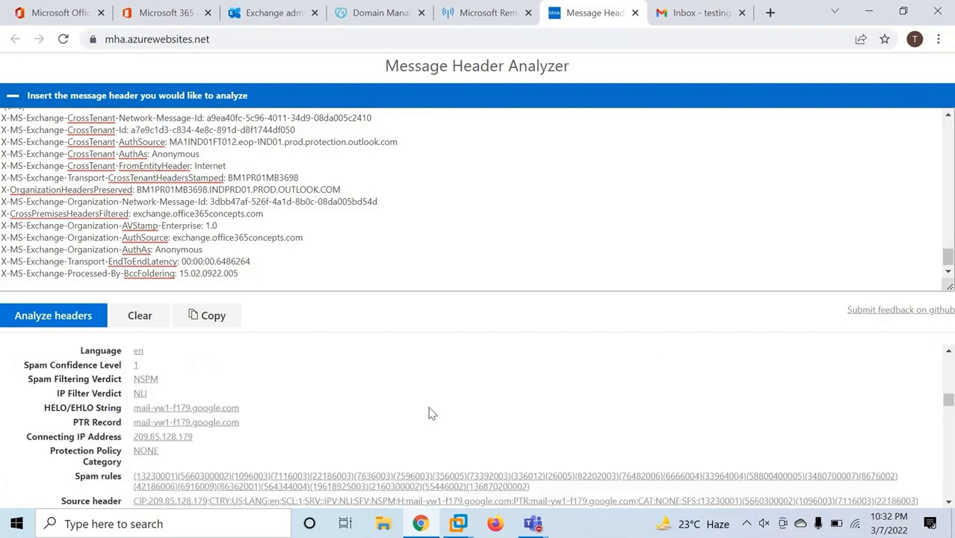
pyautogui.scroll(2, 449, 402)
pyautogui.moveTo(458, 523)
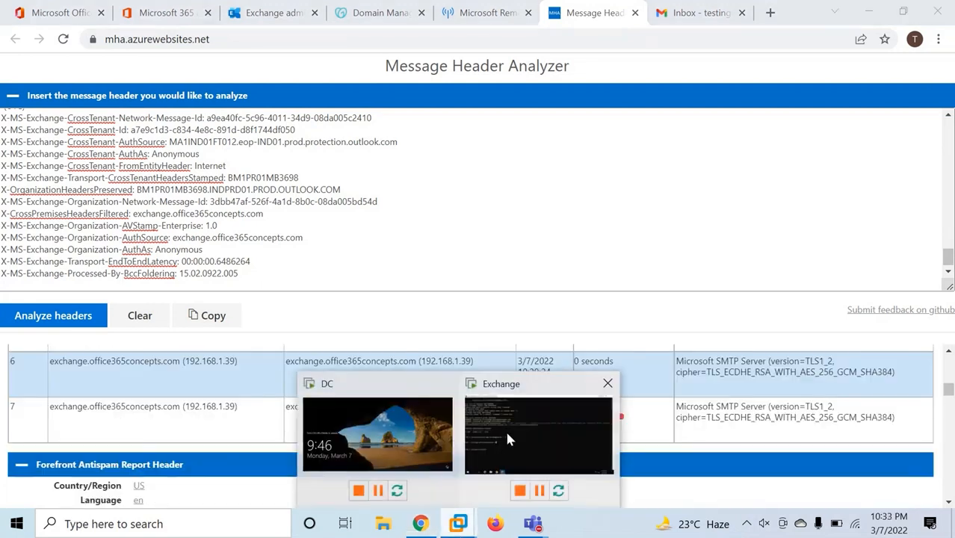
pyautogui.click(505, 428)
# Send a message with subject 'test email' from Outlook on the web to the Gmail test account, then view its inbox
pyautogui.click(867, 9)
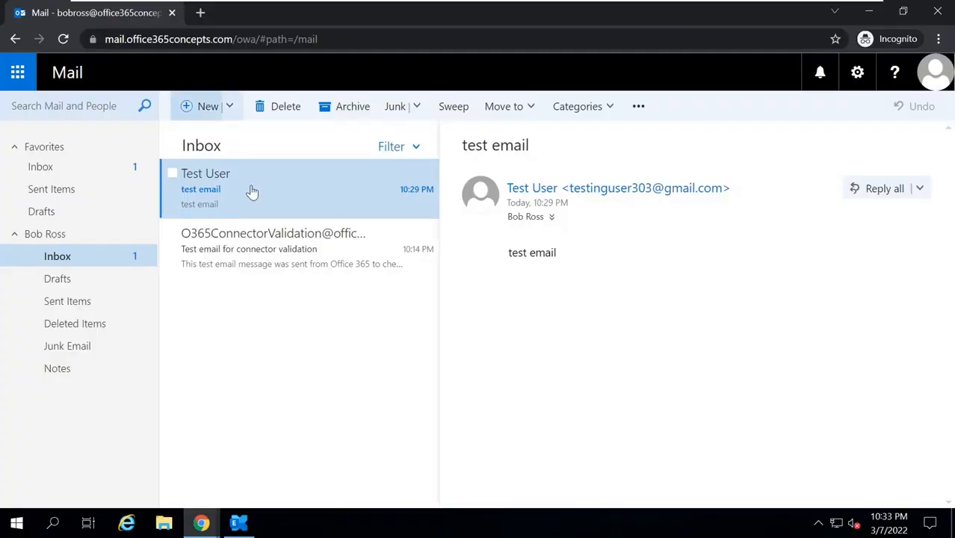
pyautogui.click(197, 113)
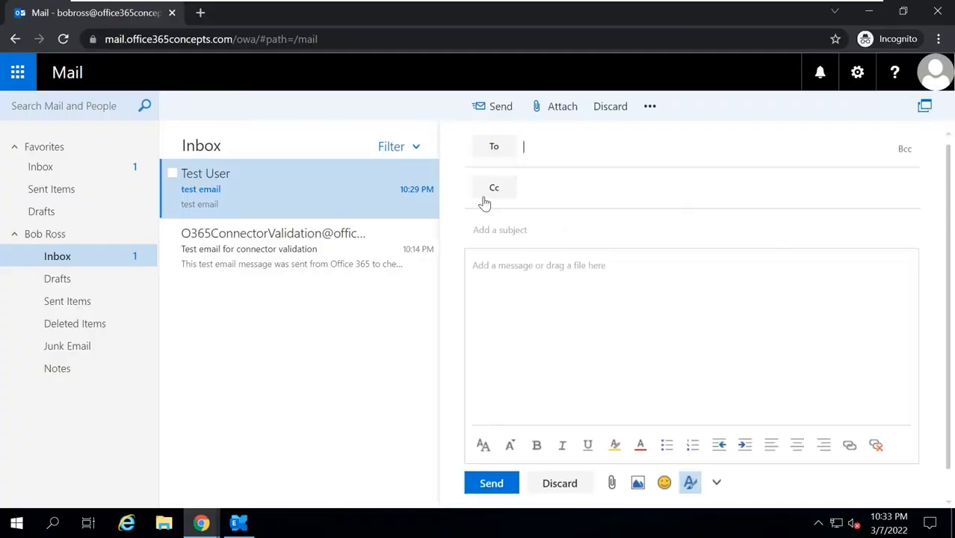
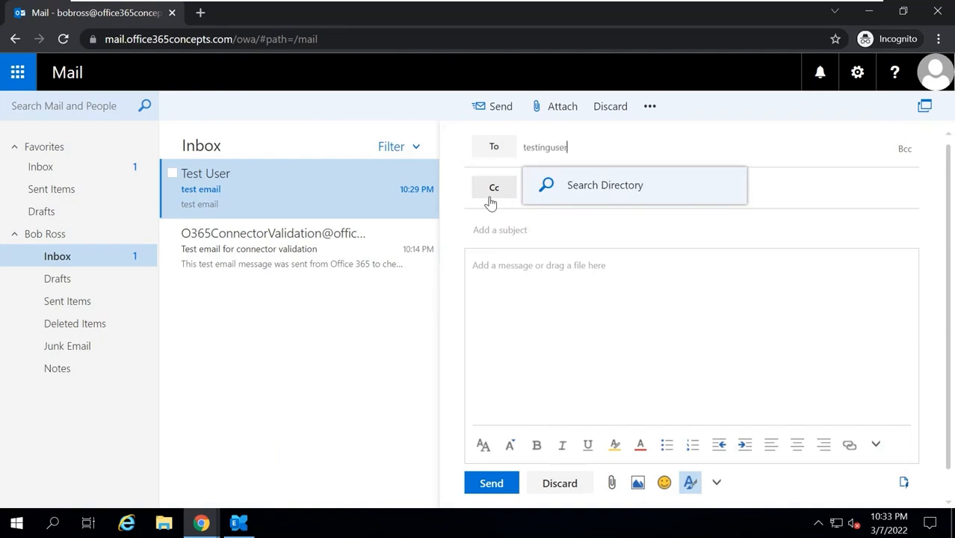
pyautogui.press('Return')
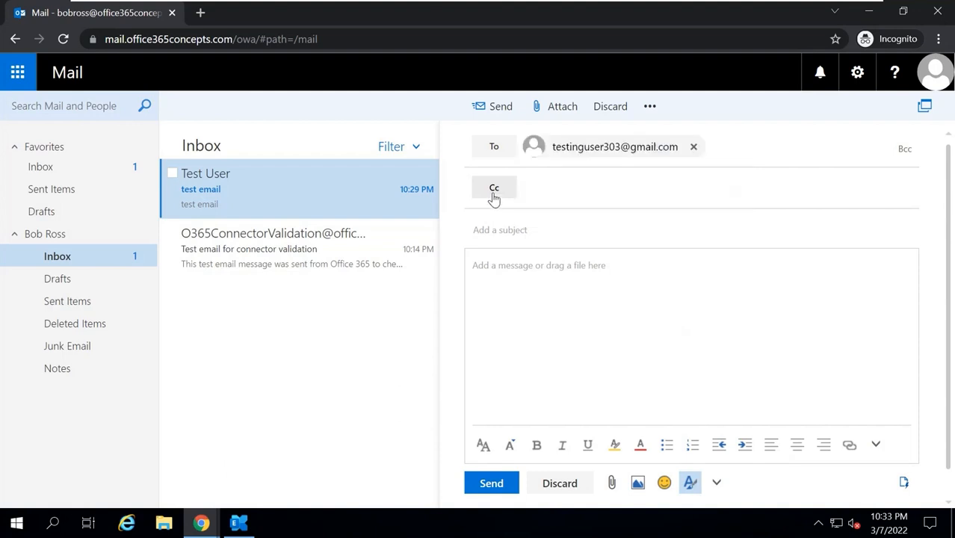
pyautogui.write('test email')
pyautogui.press('Tab')
pyautogui.write('test em')
pyautogui.click(496, 485)
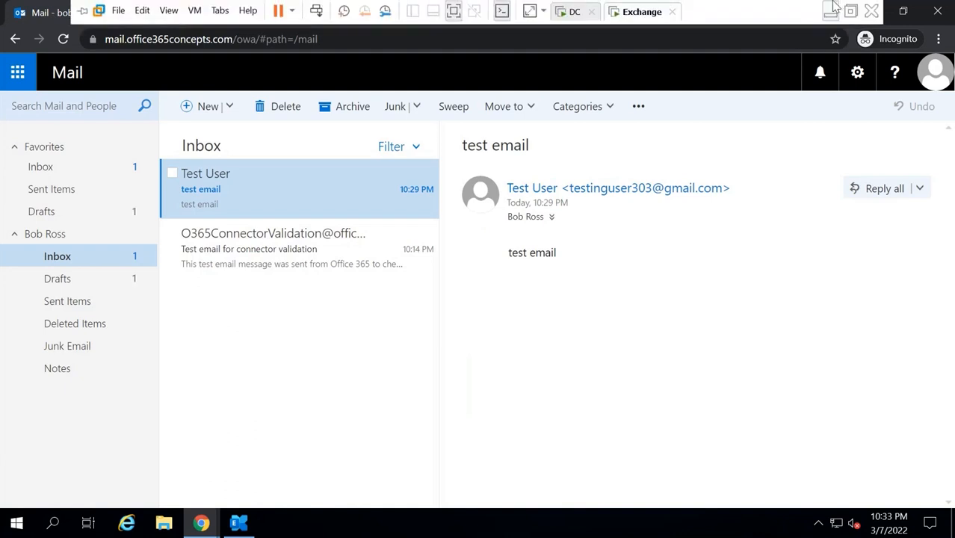
pyautogui.click(831, 11)
pyautogui.click(697, 21)
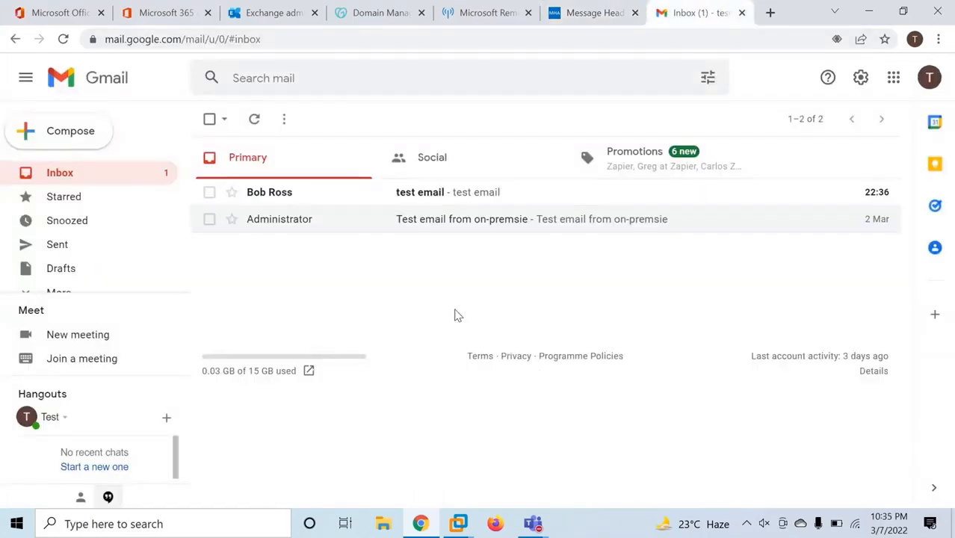
# Open the received test email's Show original source, select its raw headers, and launch Message Header Analyzer
pyautogui.click(419, 196)
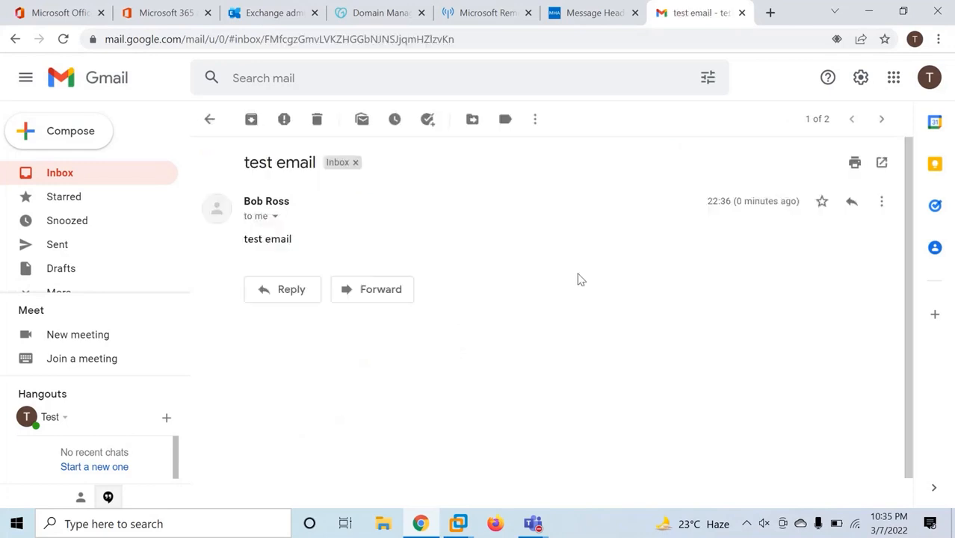
pyautogui.click(881, 201)
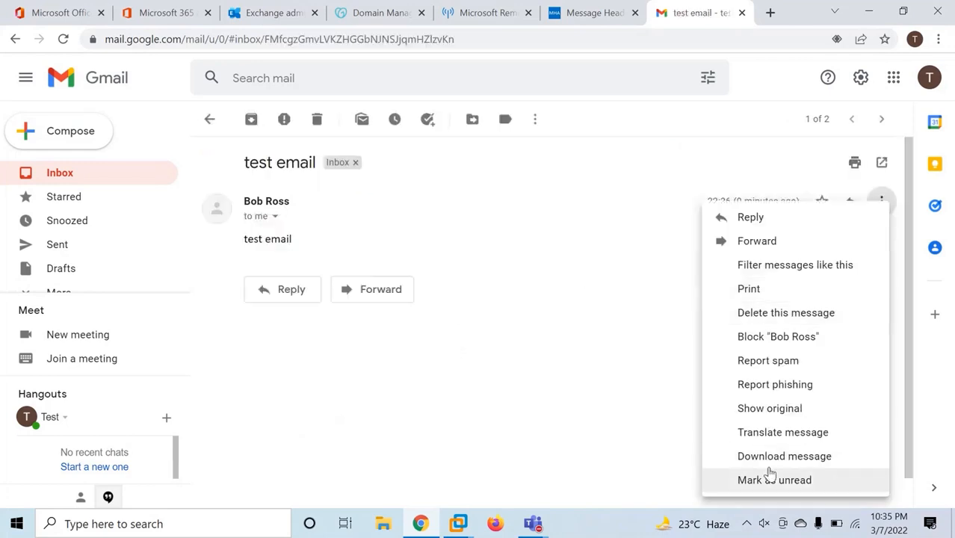
pyautogui.click(779, 408)
pyautogui.scroll(-1, 352, 316)
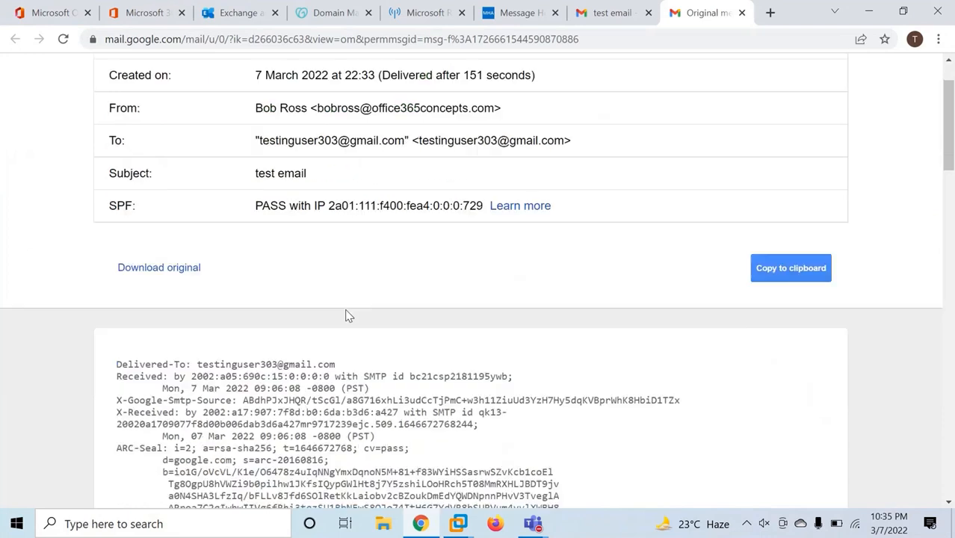
pyautogui.moveTo(116, 364); pyautogui.dragTo(262, 438)
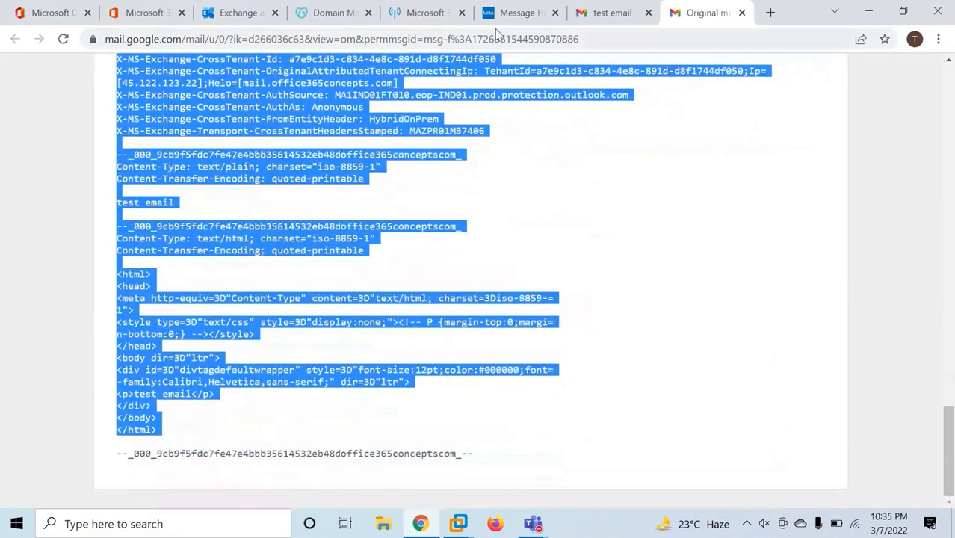
pyautogui.click(423, 14)
pyautogui.click(46, 306)
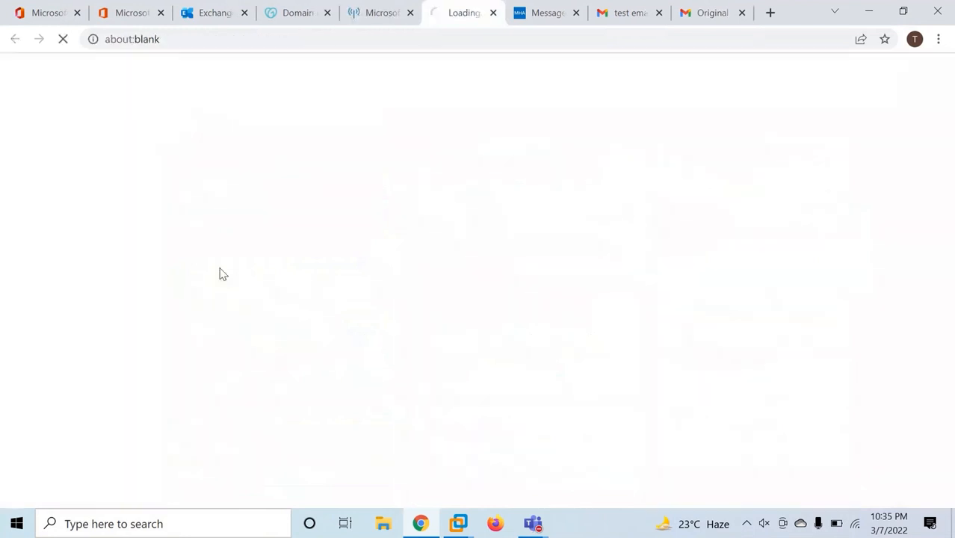
# Paste the copied headers, analyze them, and trace hops 1–3 from the on-prem server to its public IP
pyautogui.click(133, 226)
pyautogui.hotkey('ctrl', 'v')
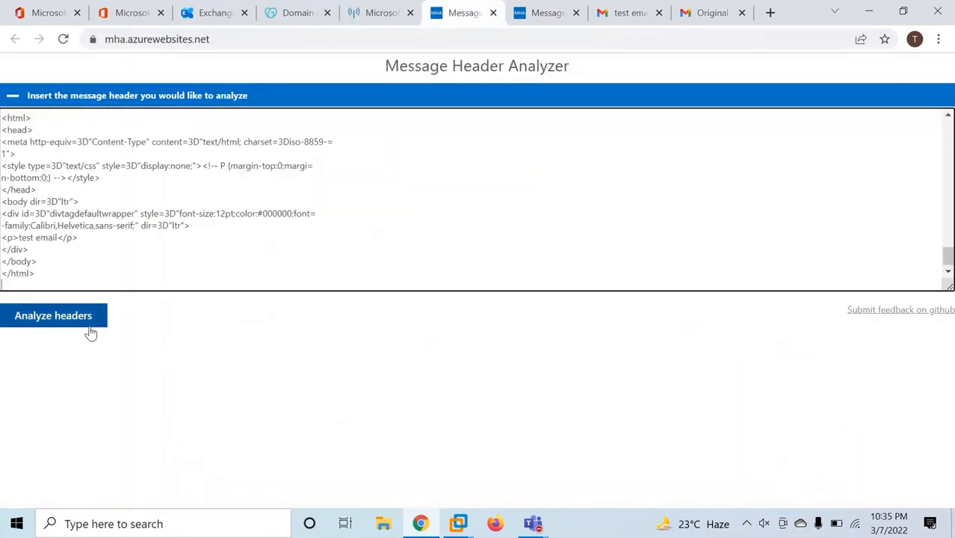
pyautogui.click(65, 322)
pyautogui.scroll(-2, 442, 385)
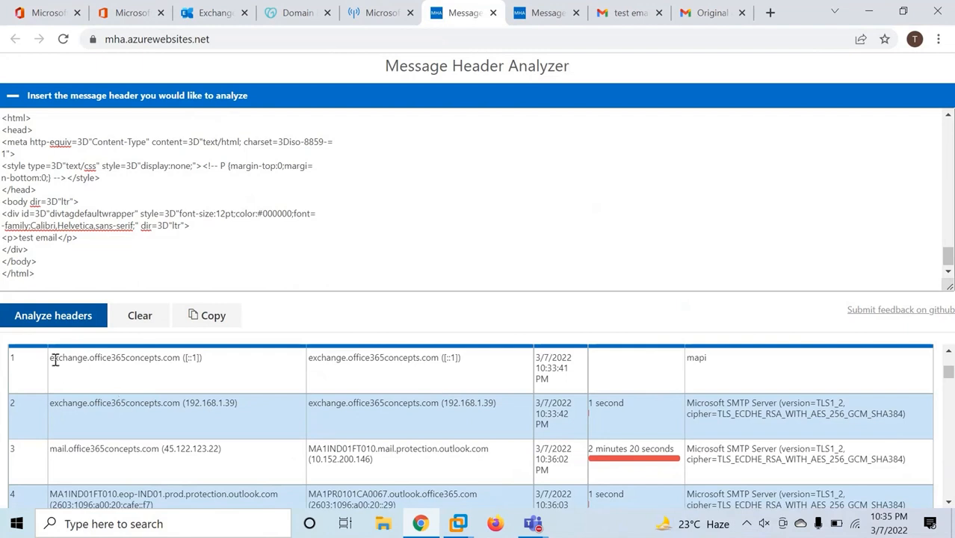
pyautogui.moveTo(51, 359); pyautogui.dragTo(179, 359)
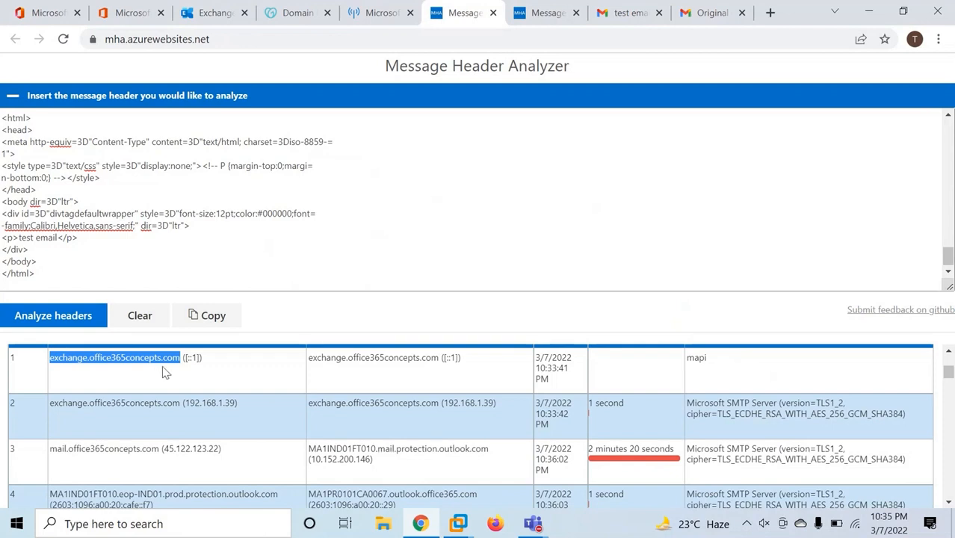
pyautogui.moveTo(159, 404); pyautogui.dragTo(441, 407)
pyautogui.moveTo(502, 408); pyautogui.dragTo(439, 405)
pyautogui.click(368, 404)
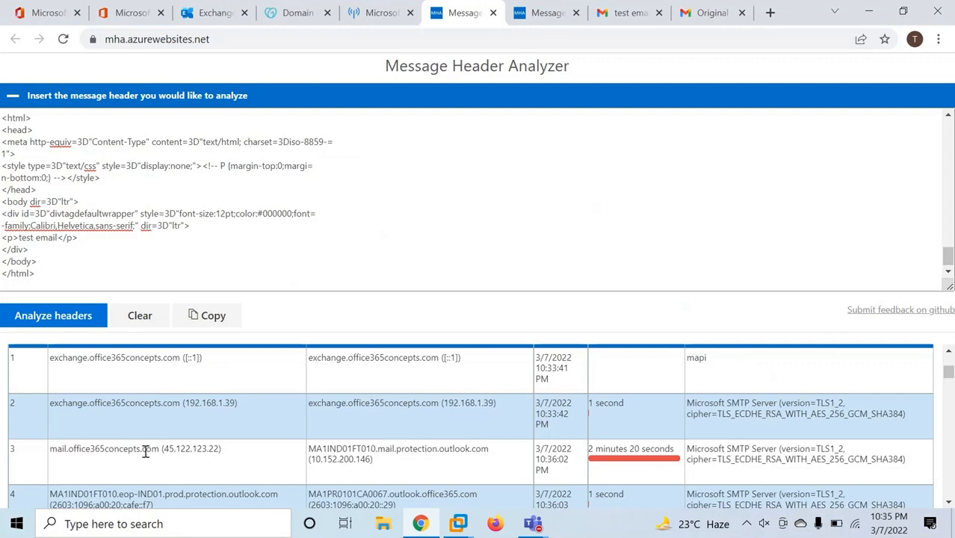
pyautogui.moveTo(164, 449); pyautogui.dragTo(214, 450)
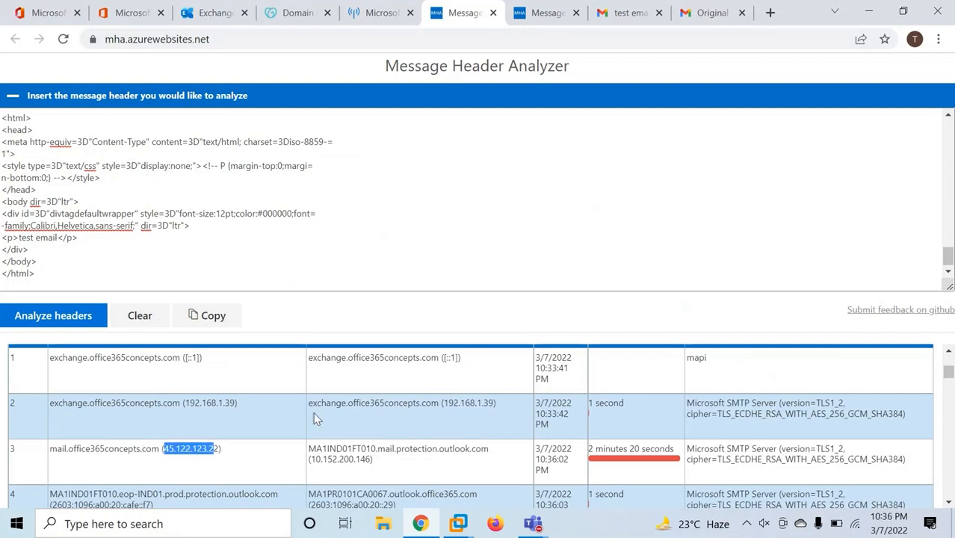
# Confirm hop 3 reaches EOP at mail.protection.outlook.com and note its TLS version
pyautogui.scroll(-1, 255, 420)
pyautogui.moveTo(309, 375); pyautogui.dragTo(492, 384)
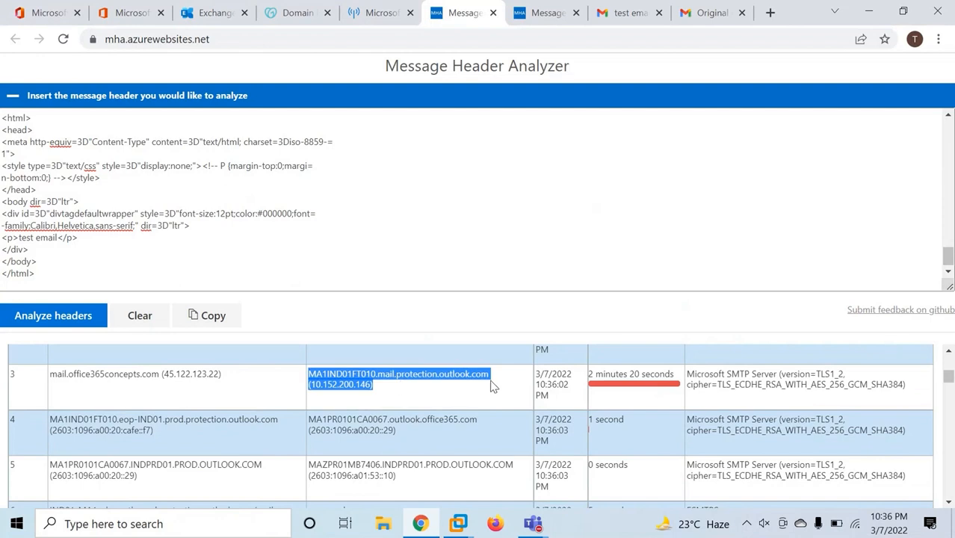
pyautogui.click(384, 386)
pyautogui.moveTo(376, 373); pyautogui.dragTo(487, 379)
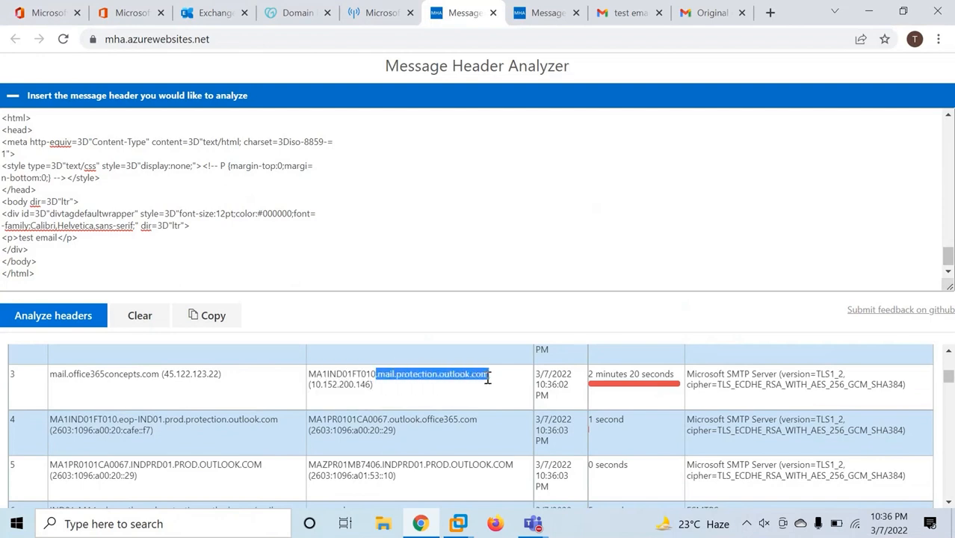
pyautogui.click(441, 400)
pyautogui.moveTo(815, 374); pyautogui.dragTo(842, 375)
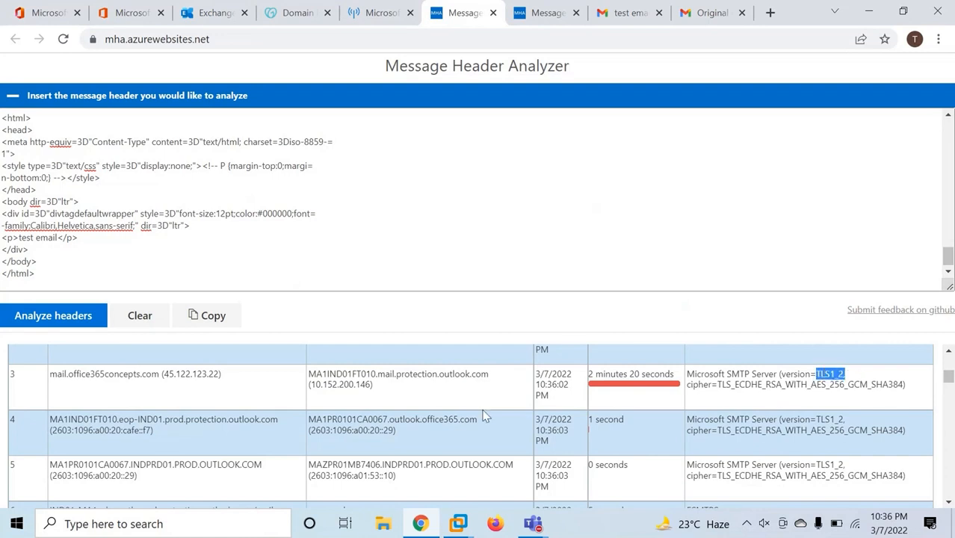
# Trace hop 6 from the outbound.protection.outlook.com server to mx.google.com
pyautogui.scroll(-1, 486, 415)
pyautogui.moveTo(79, 440); pyautogui.dragTo(386, 363)
pyautogui.scroll(-1, 154, 448)
pyautogui.click(279, 364)
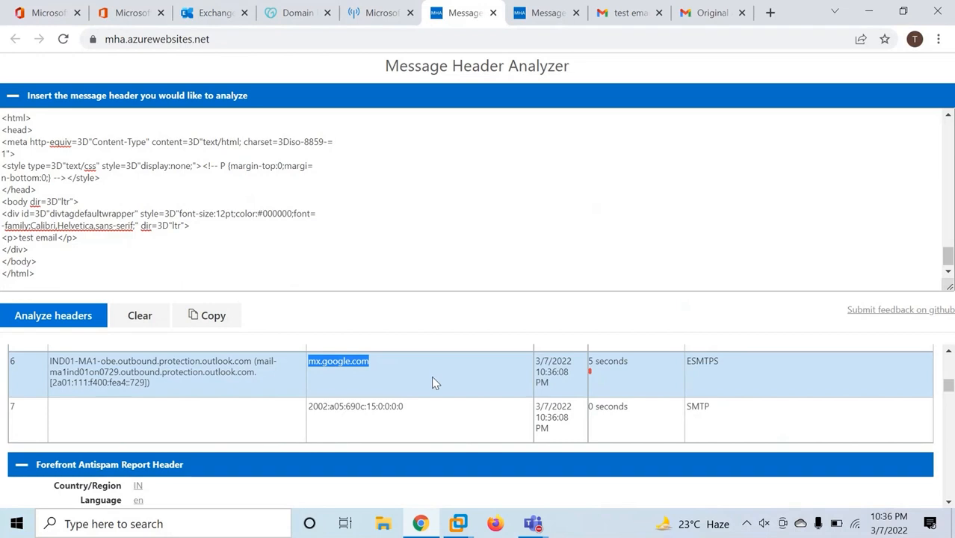
pyautogui.click(434, 376)
pyautogui.moveTo(420, 368); pyautogui.dragTo(117, 357)
pyautogui.click(402, 377)
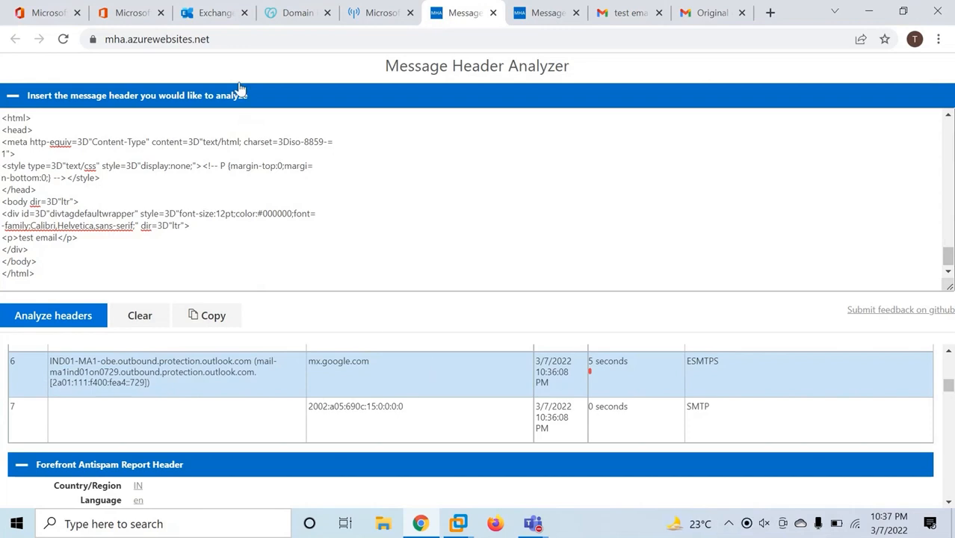
pyautogui.click(214, 12)
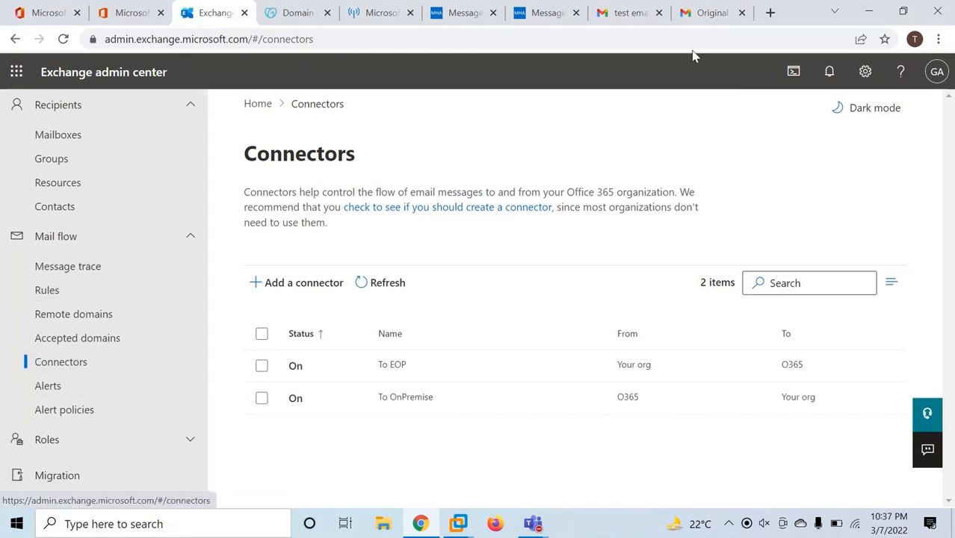
# Open the Microsoft 365 Defender portal at security.microsoft.com in a new browser tab
pyautogui.click(770, 13)
pyautogui.write('security')
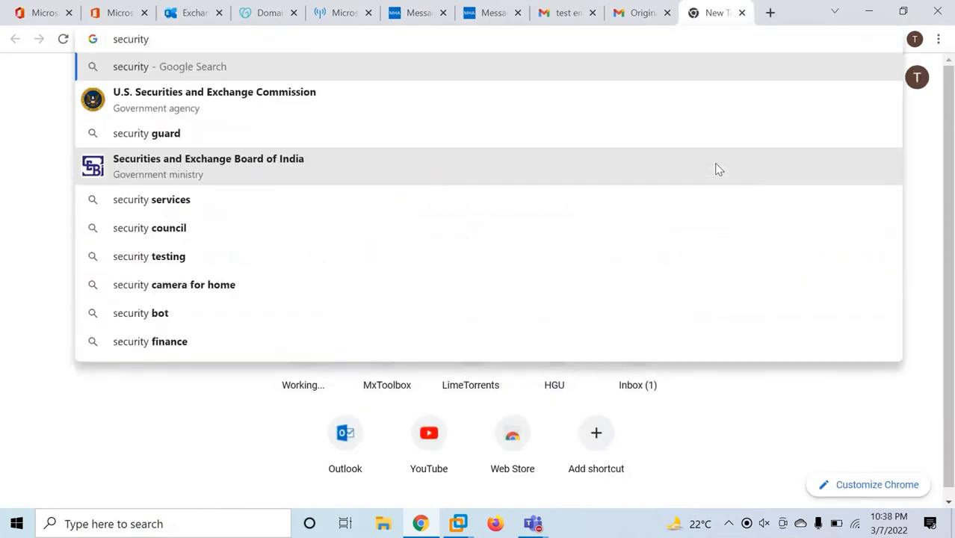
pyautogui.write('.m')
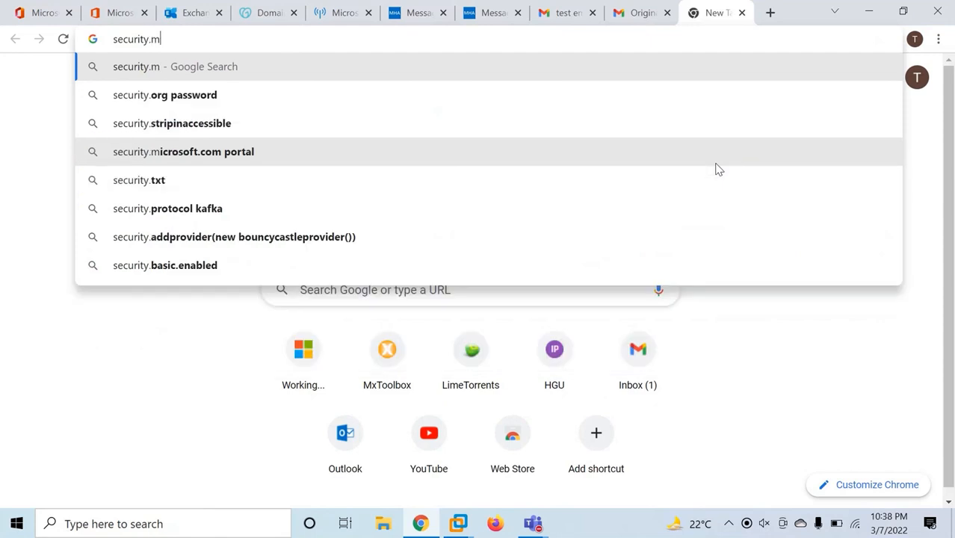
pyautogui.write('icrosoftonline.com')
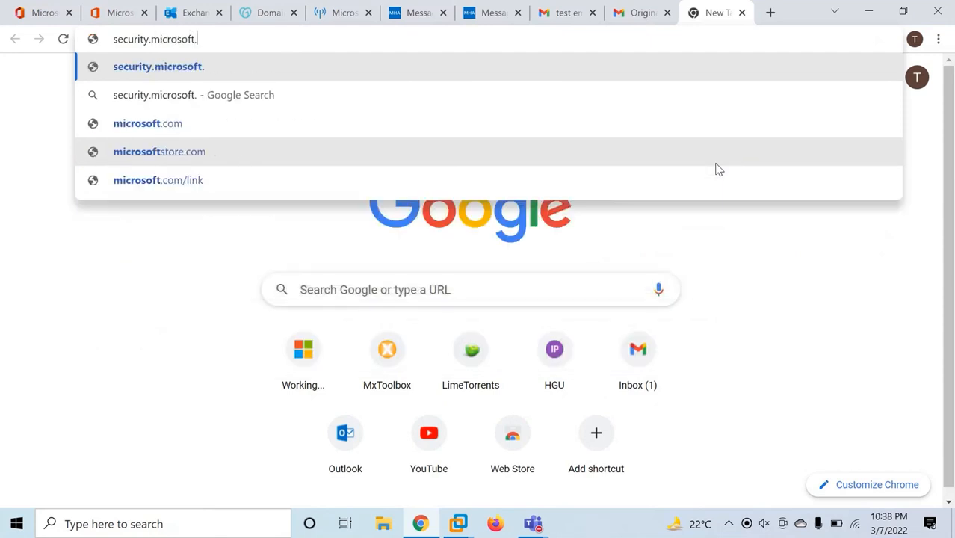
pyautogui.press('Return')
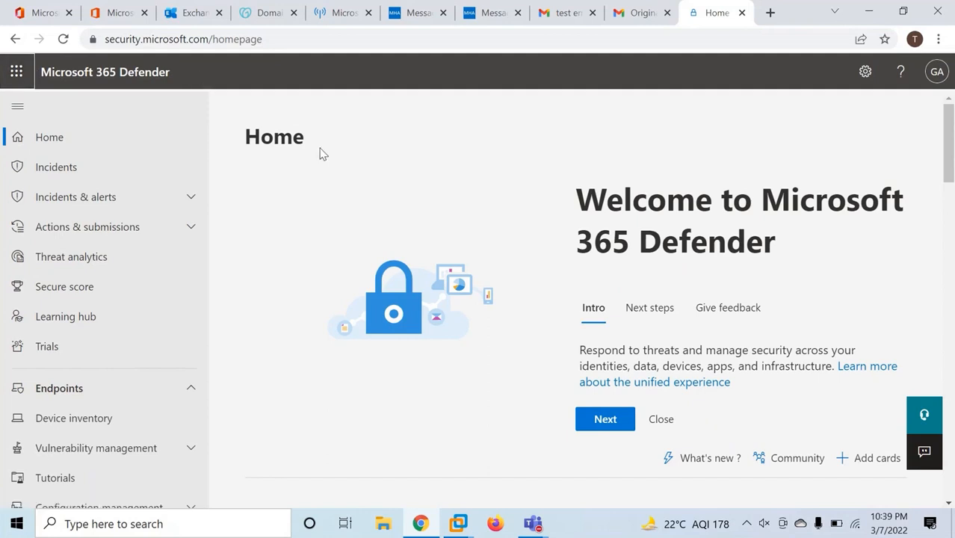
# Go to Email & collaboration > Policies & rules > Threat policies to list the anti-phishing, anti-spam and anti-malware policies
pyautogui.scroll(-3, 122, 290)
pyautogui.scroll(-3, 122, 291)
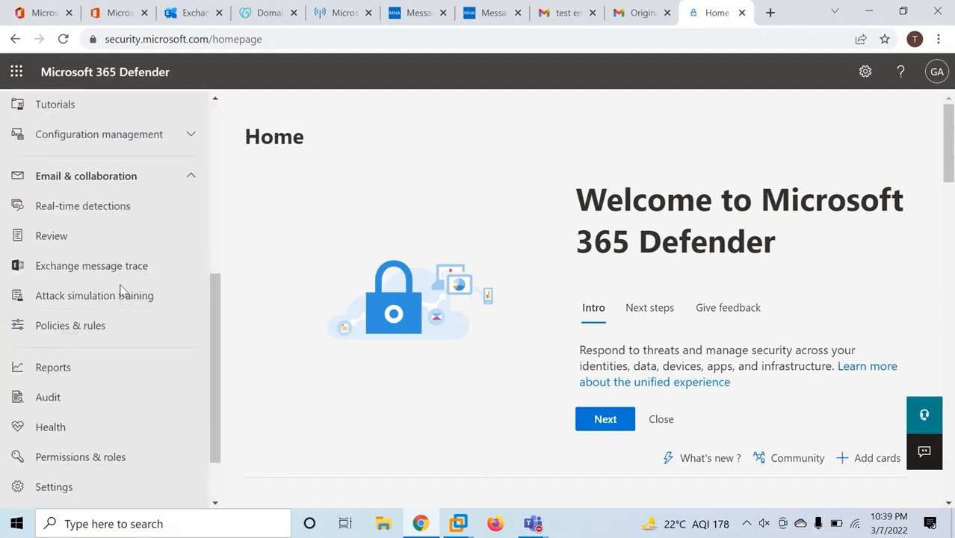
pyautogui.click(100, 325)
pyautogui.click(369, 267)
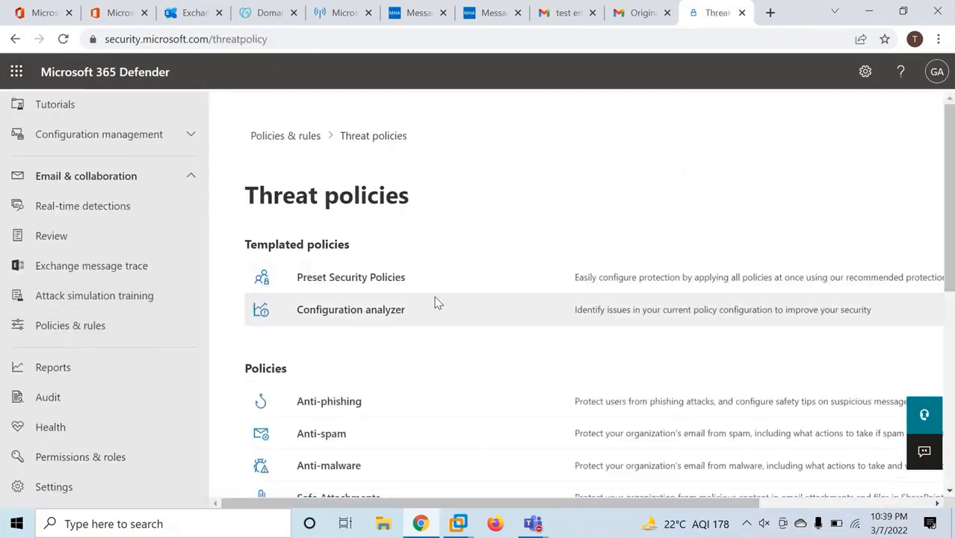
pyautogui.scroll(-2, 435, 300)
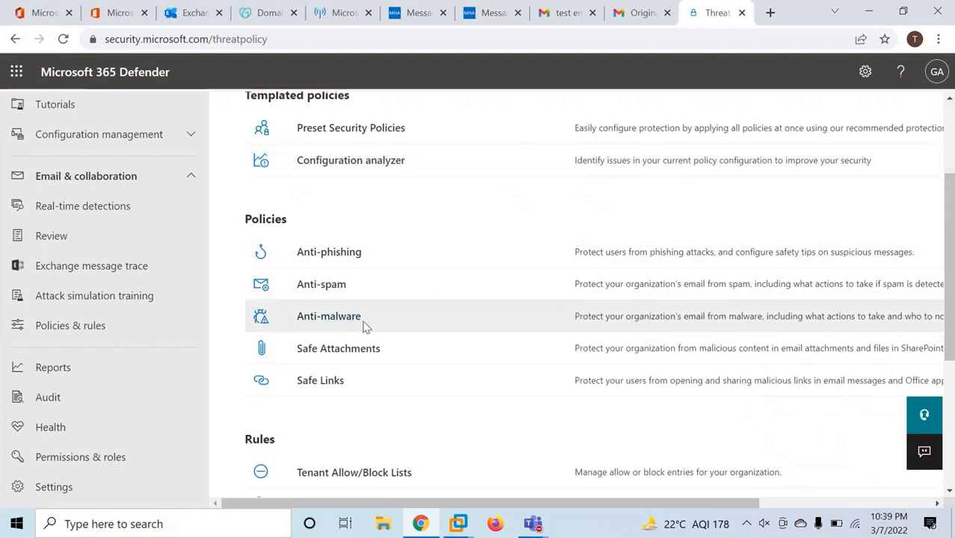